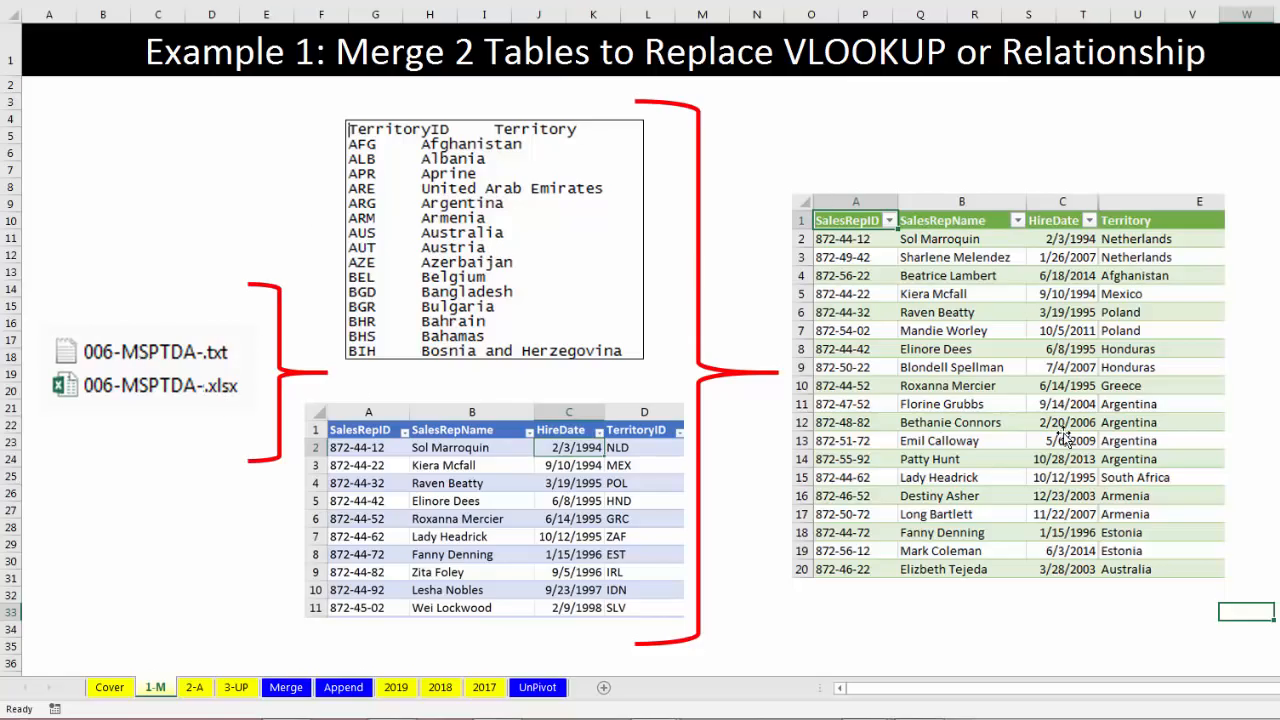
Step: Look through the 2-A and 3-UP example sheets, then open the Merge sheet
{"action": "left_click", "coordinate": [194, 687]}
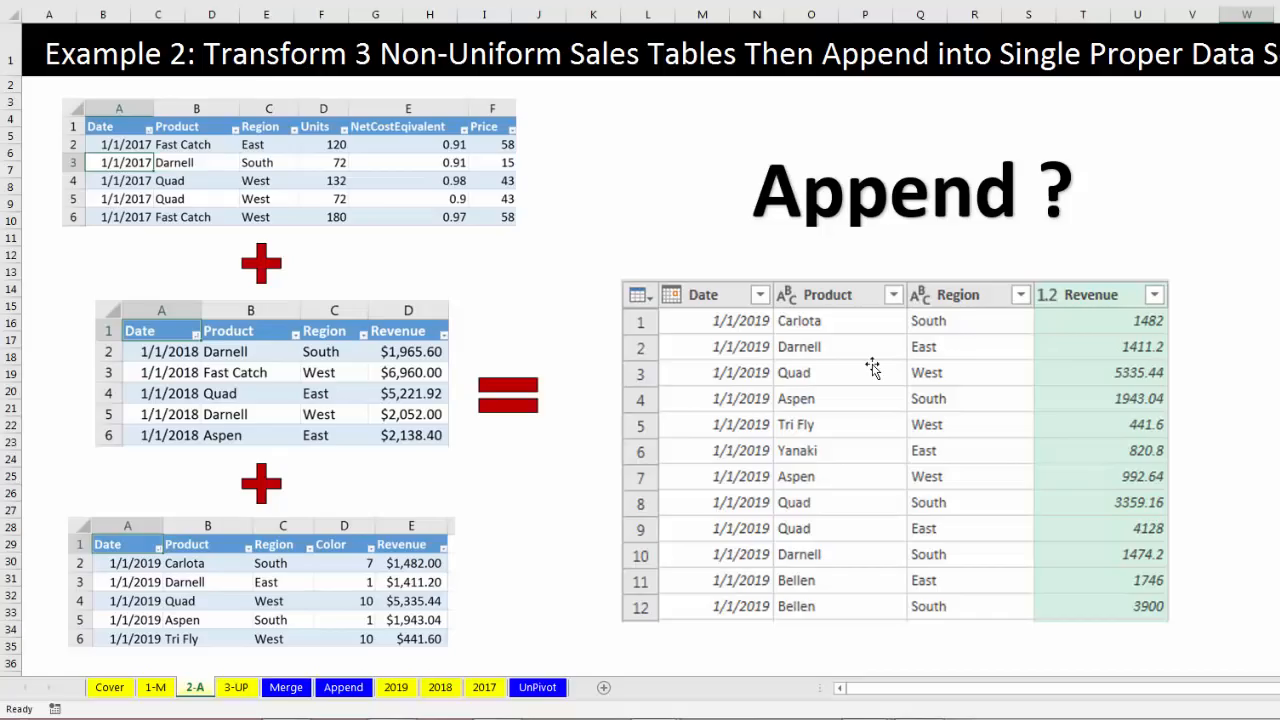
{"action": "left_click", "coordinate": [245, 688]}
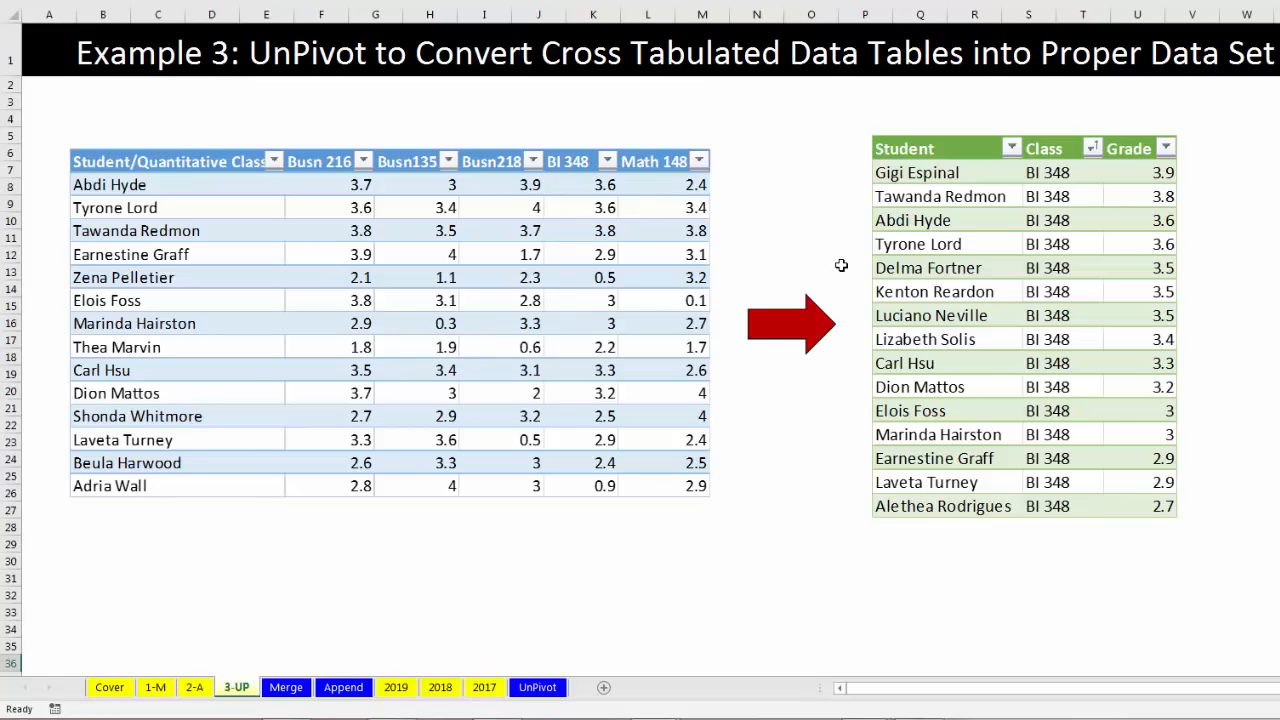
{"action": "left_click", "coordinate": [291, 693]}
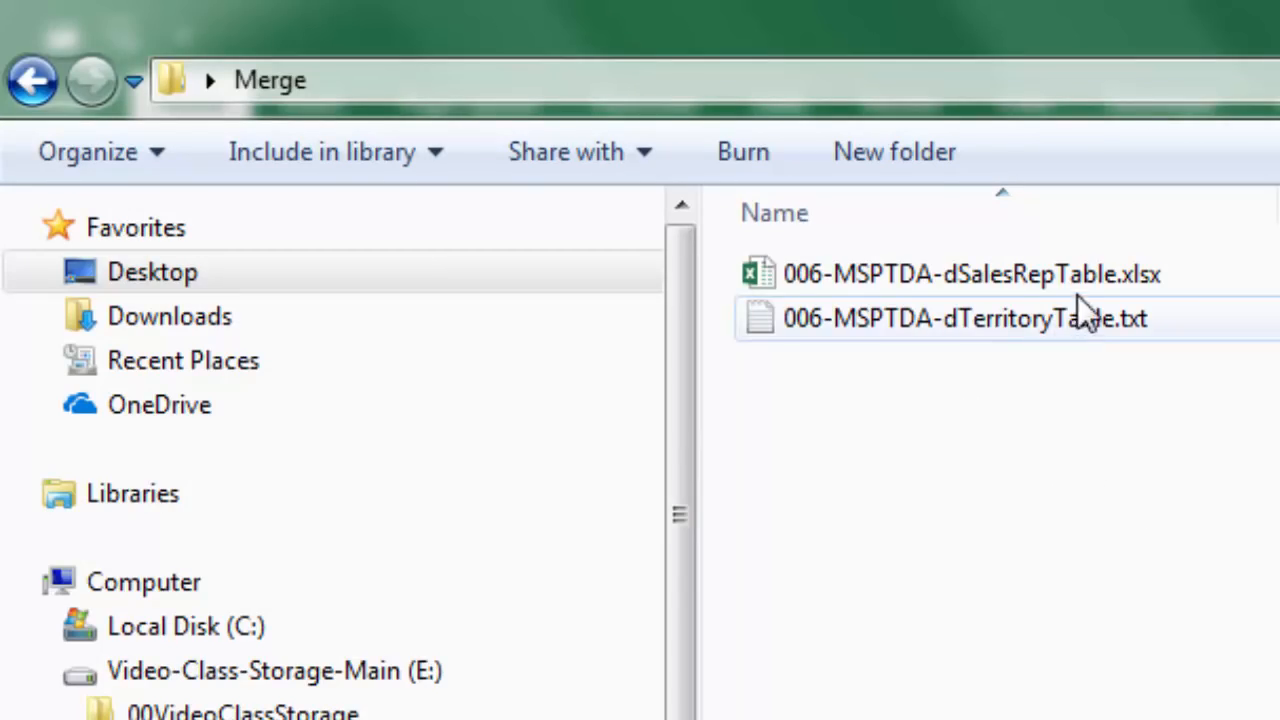
Step: Check the source files 006-MSPTDA-dSalesRepTable.xlsx and 006-MSPTDA-dTerritoryTable.txt in the Merge folder
{"action": "left_click", "coordinate": [1020, 278]}
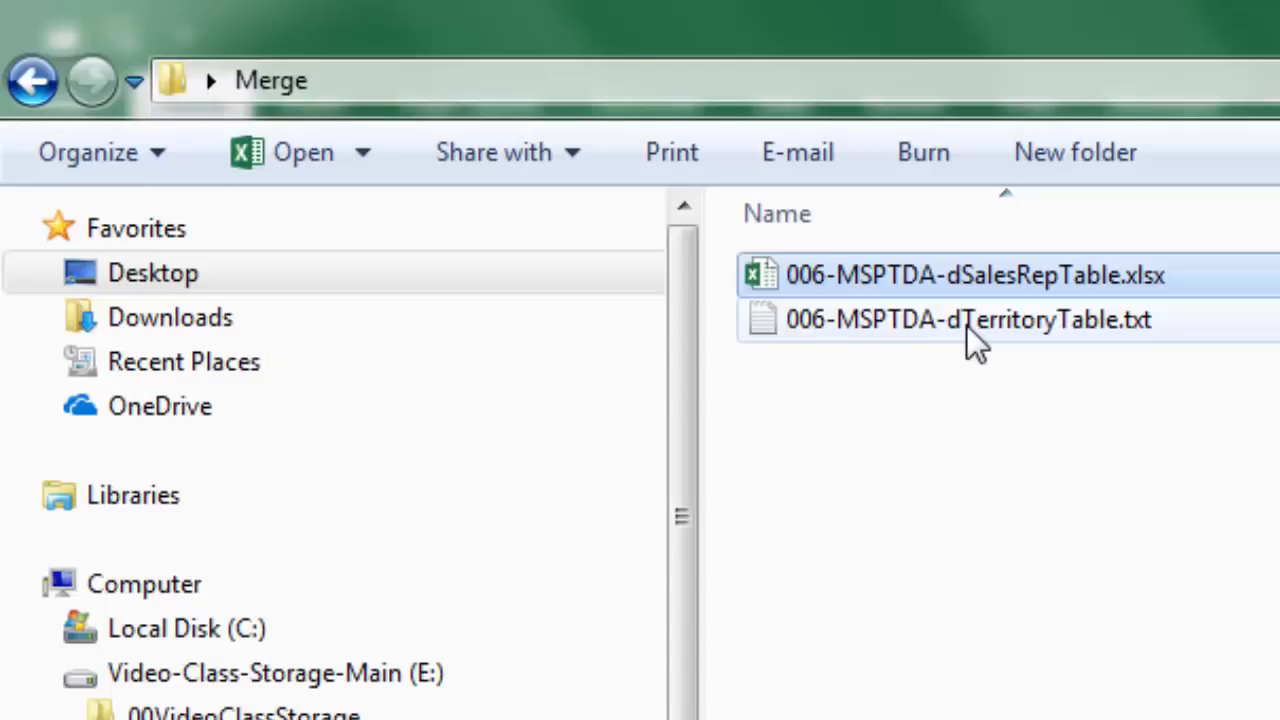
{"action": "double_click", "coordinate": [967, 330]}
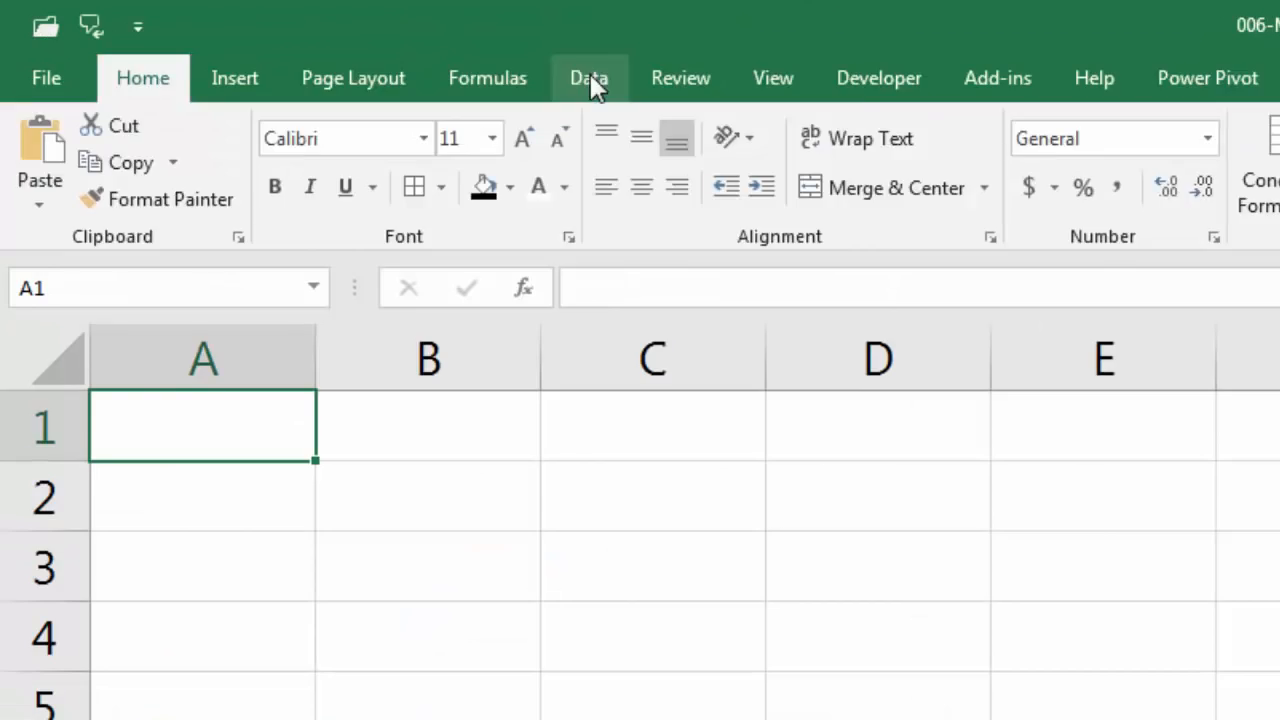
Step: Import the dSalesRep1 table from the workbook 006-MSPTDA-dSalesRepTable.xlsx and open it for transformation in Power Query
{"action": "left_click", "coordinate": [256, 36]}
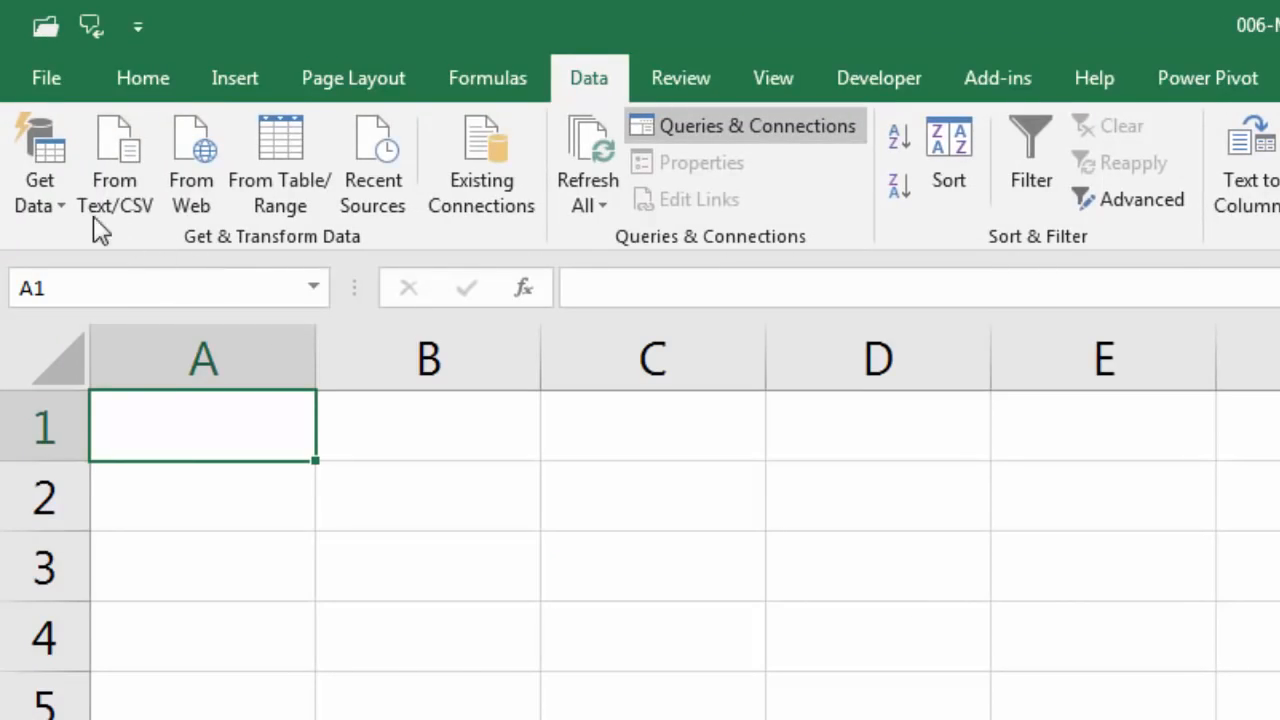
{"action": "left_click", "coordinate": [60, 205]}
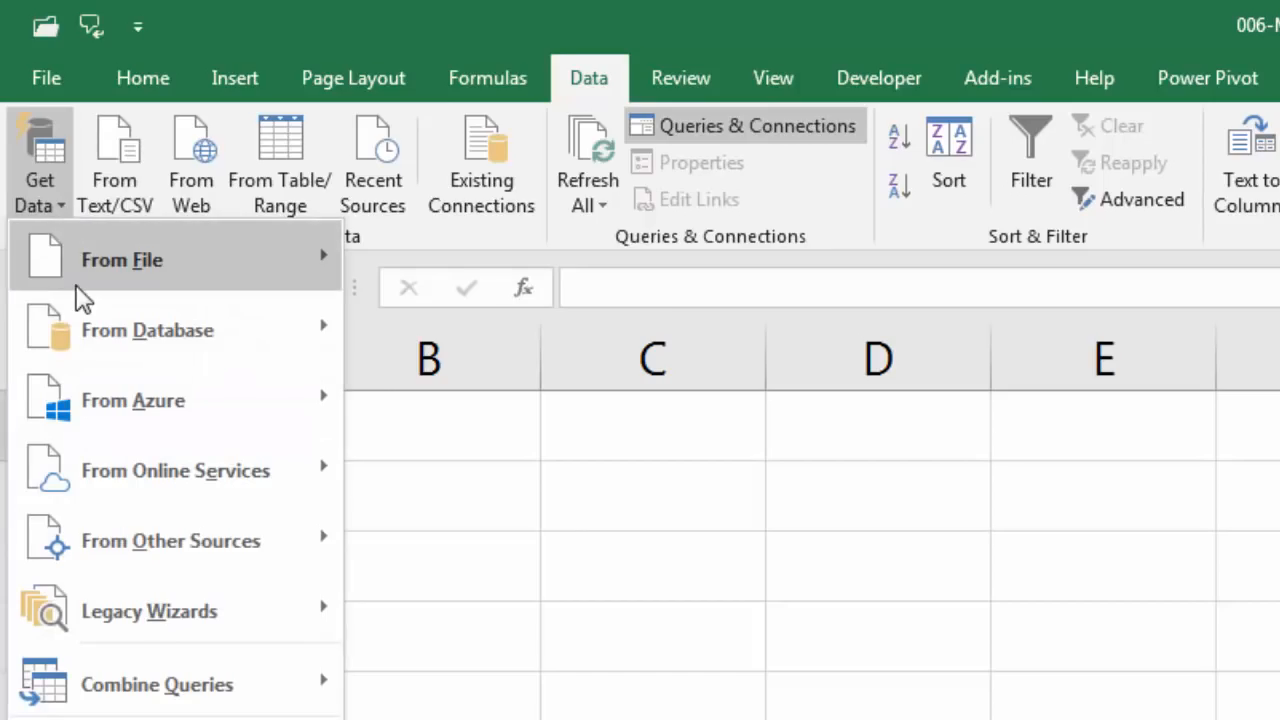
{"action": "mouse_move", "coordinate": [80, 288]}
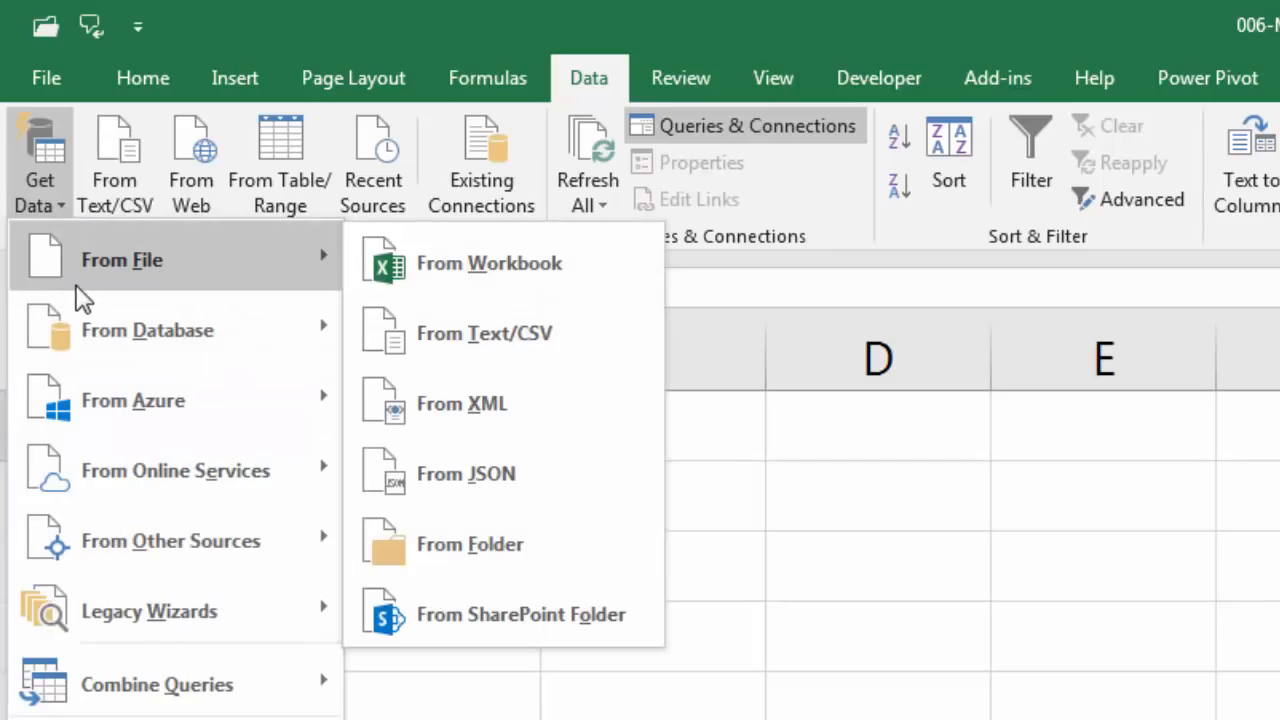
{"action": "left_click", "coordinate": [494, 270]}
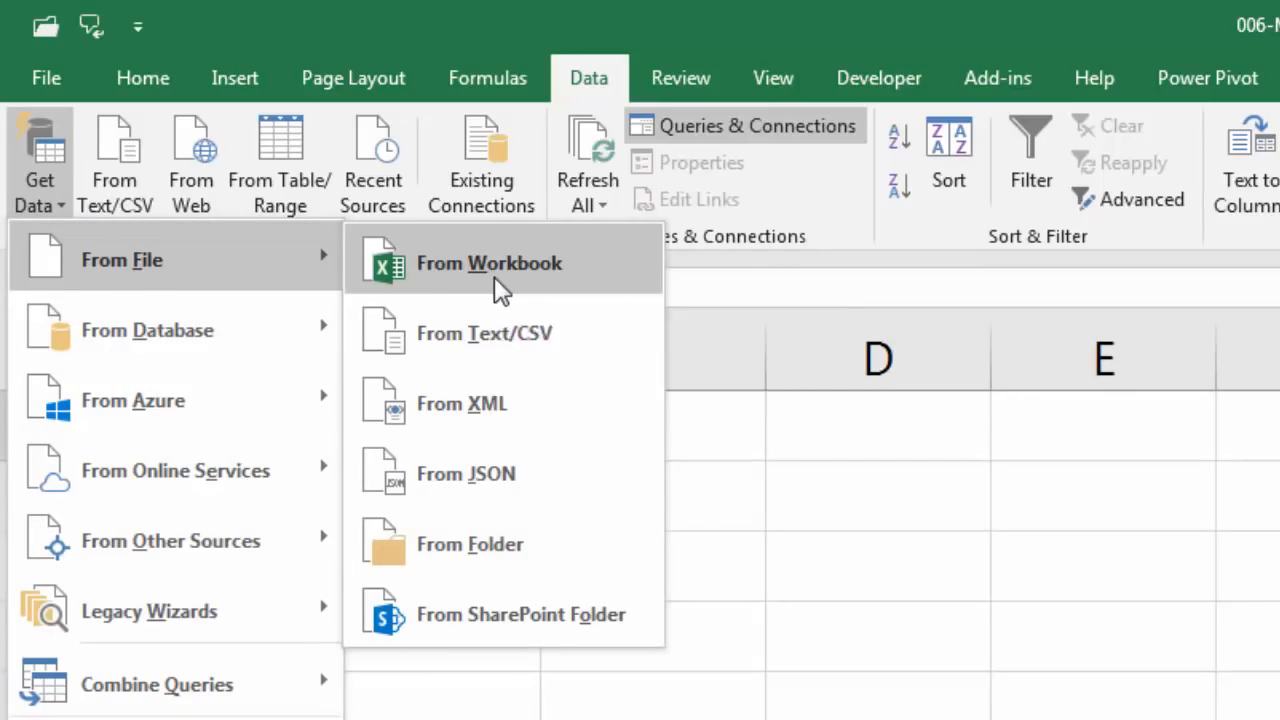
{"action": "double_click", "coordinate": [482, 155]}
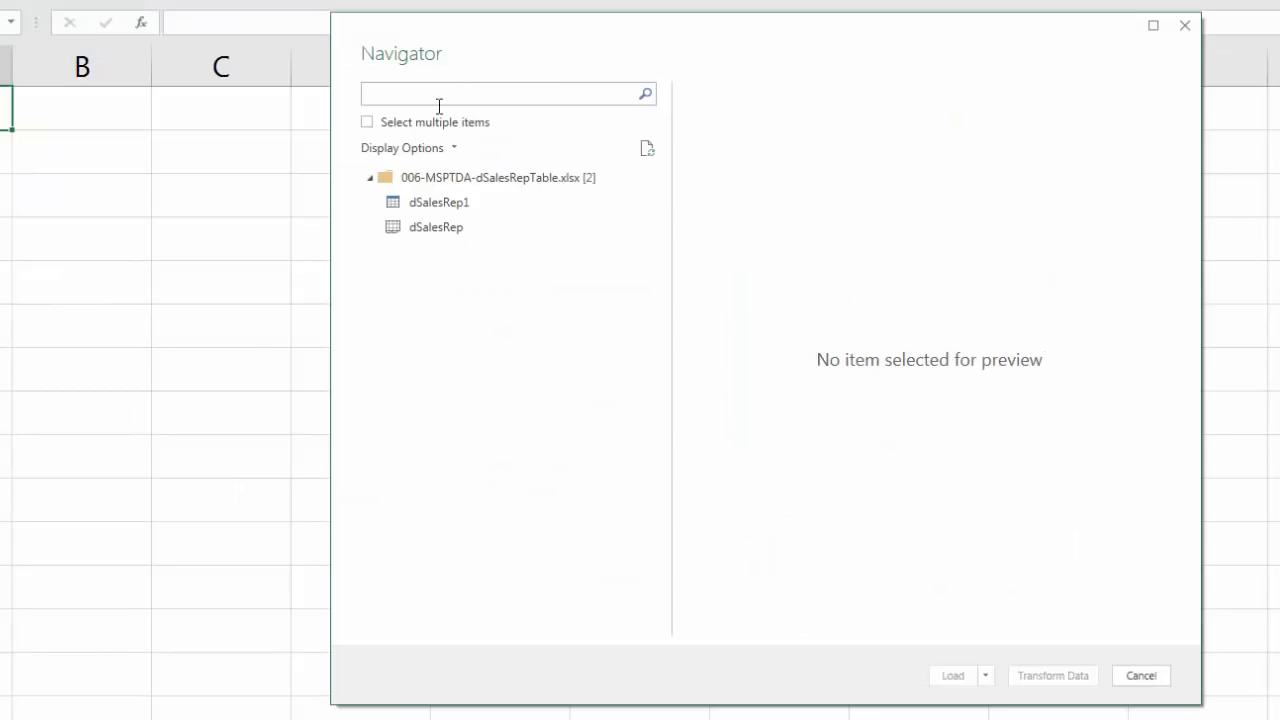
{"action": "left_click", "coordinate": [436, 204]}
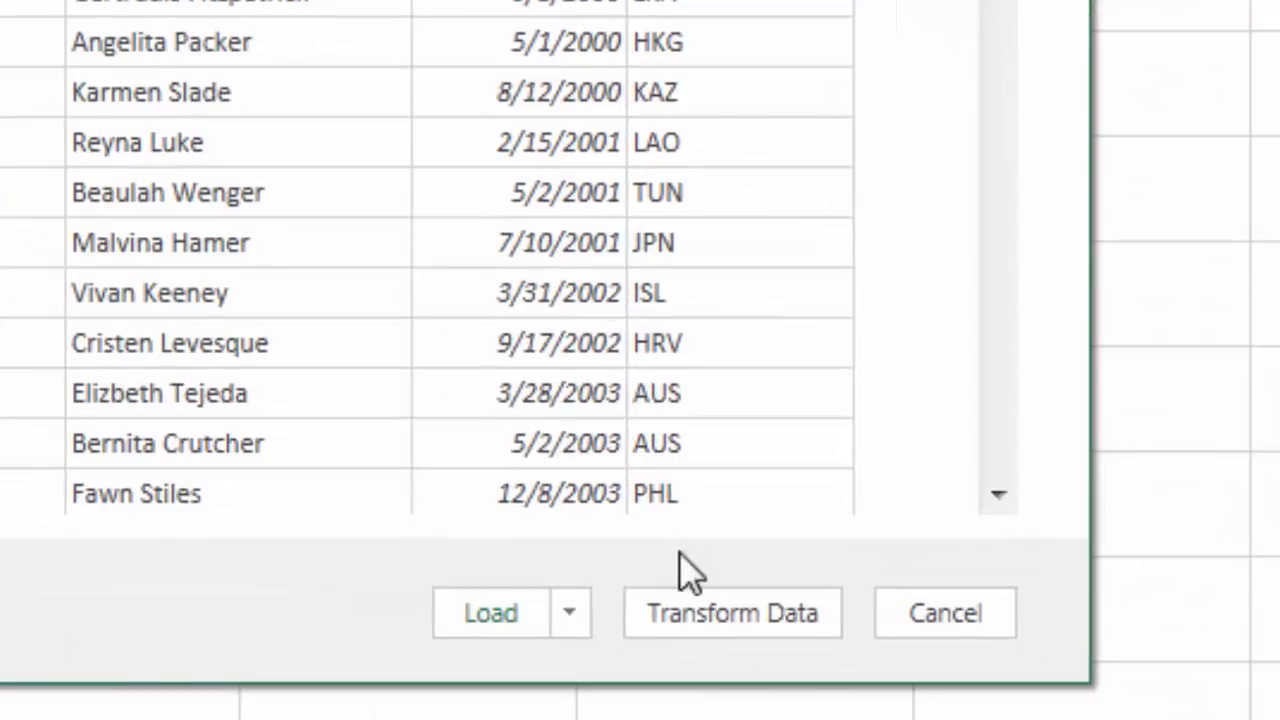
{"action": "left_click", "coordinate": [722, 613]}
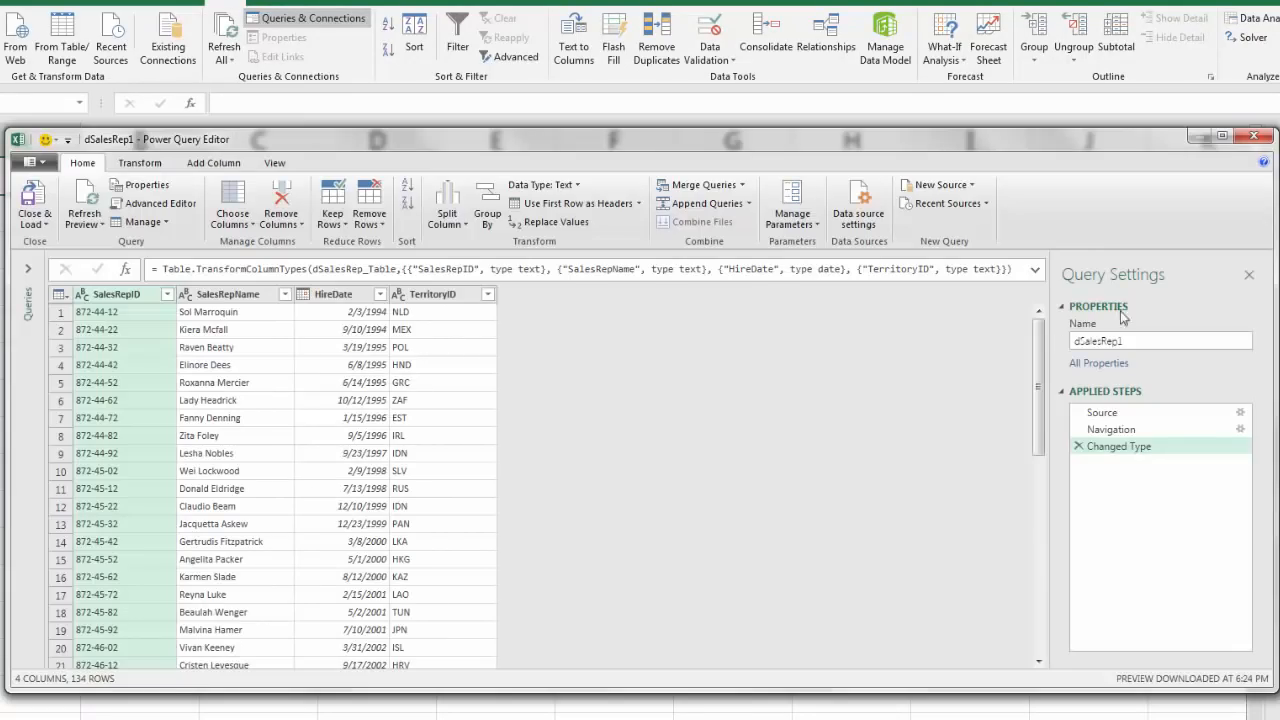
Step: Rename the dSalesRep1 query as Sales Representatives
{"action": "left_click_drag", "start_coordinate": [1129, 342], "coordinate": [1013, 347]}
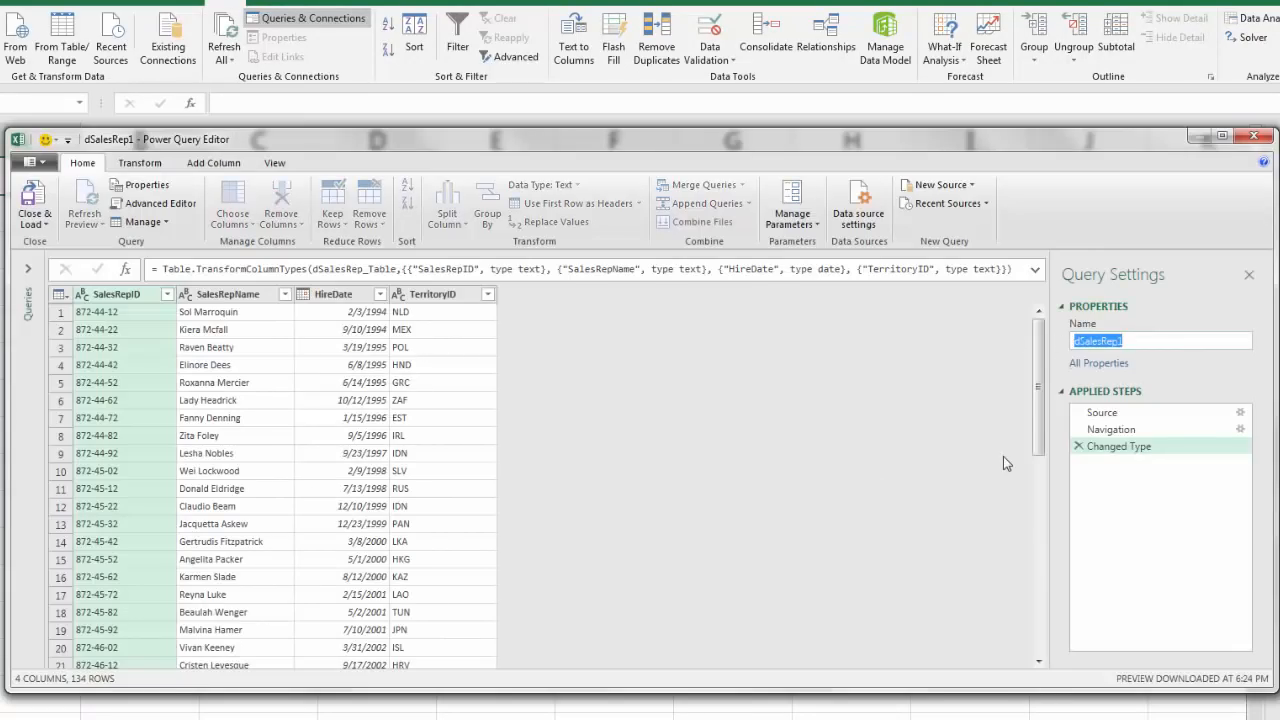
{"action": "type", "text": "Sales Representatives"}
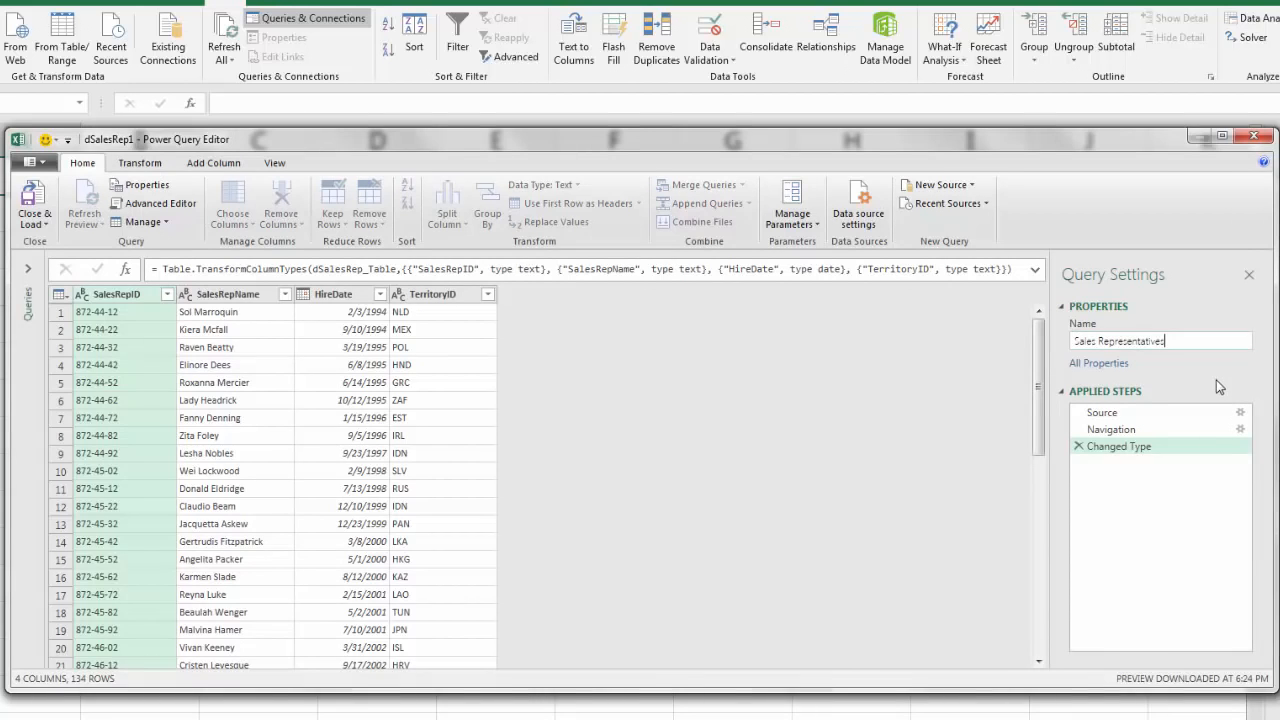
{"action": "key", "text": "Return"}
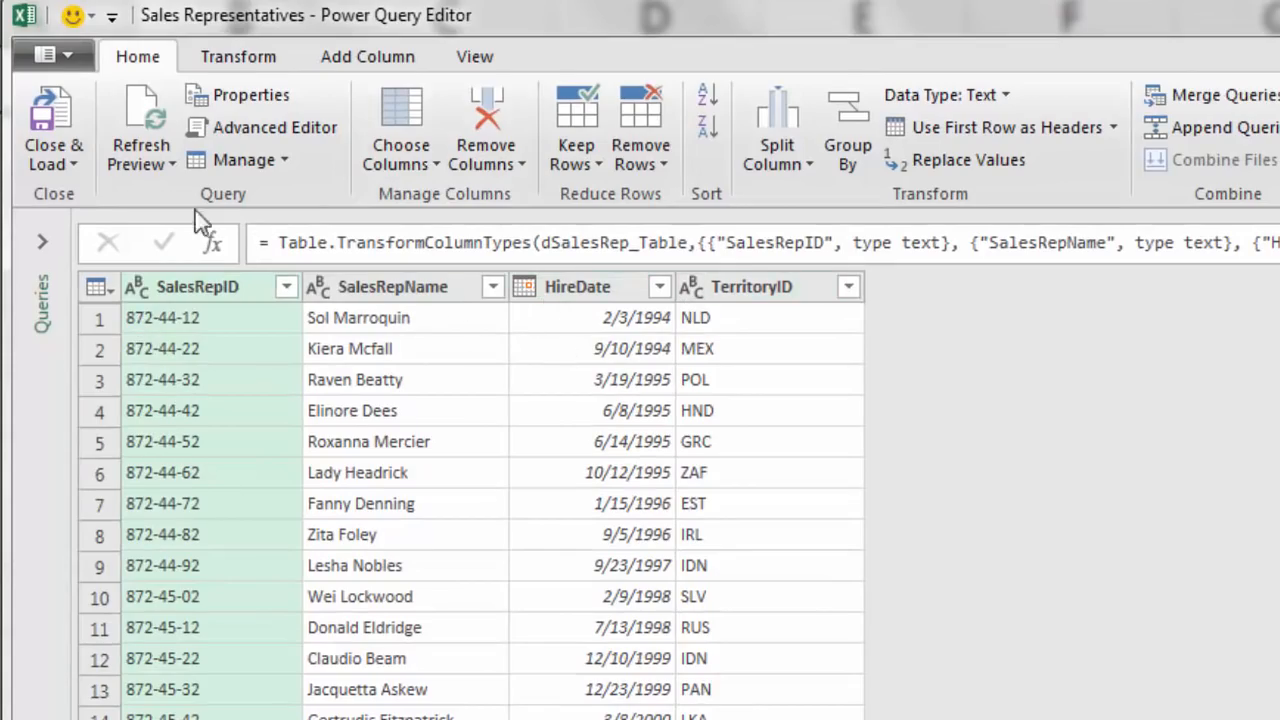
Step: Close the editor and load the Sales Representatives query as a connection only
{"action": "left_click", "coordinate": [76, 166]}
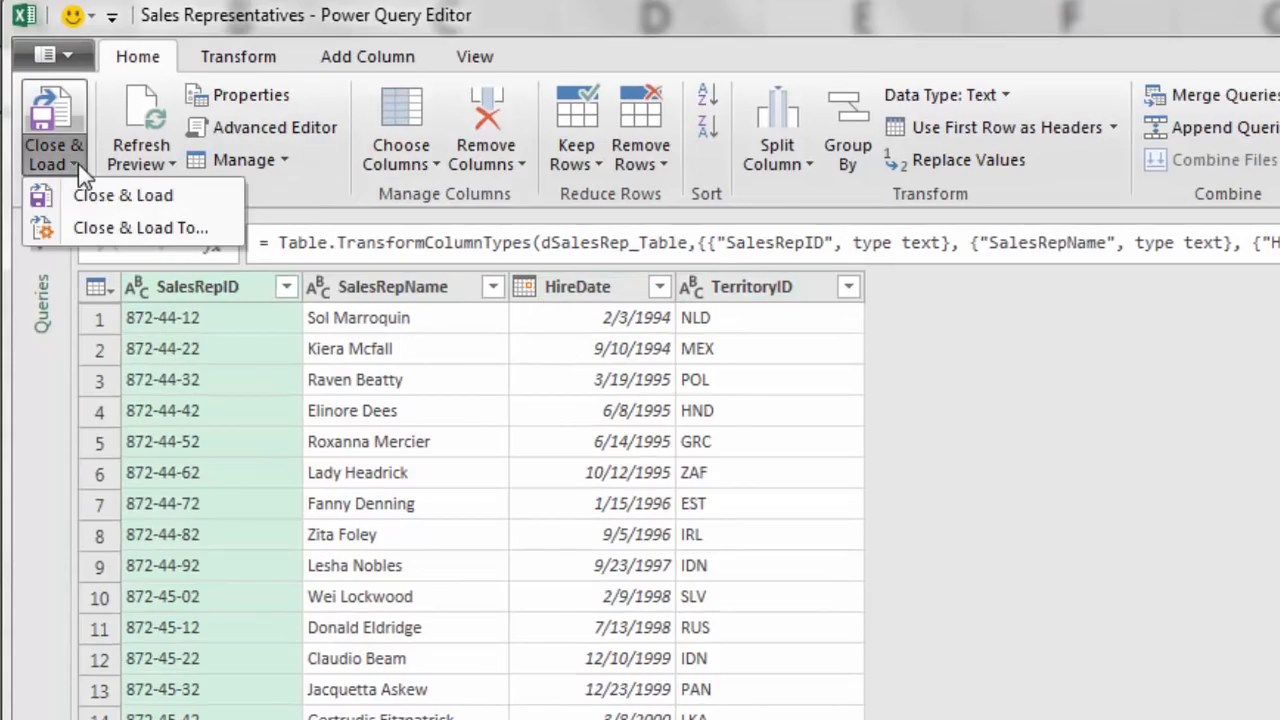
{"action": "left_click", "coordinate": [110, 236]}
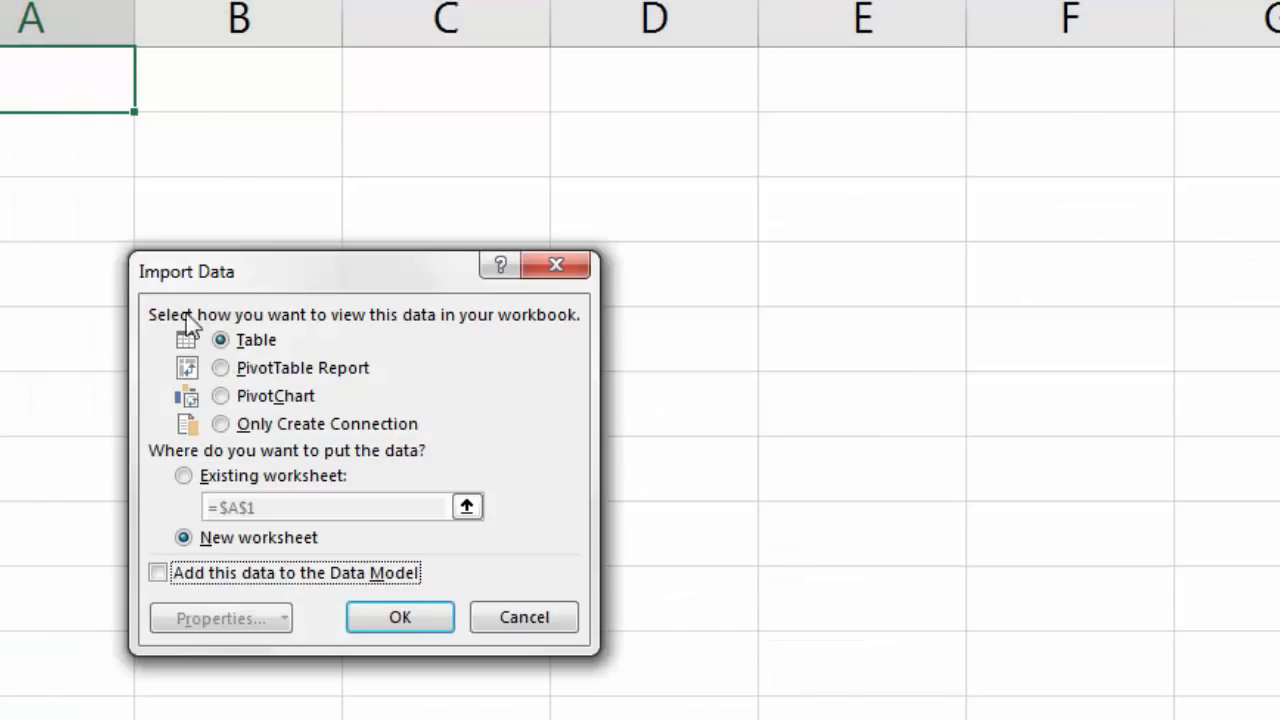
{"action": "left_click", "coordinate": [221, 424]}
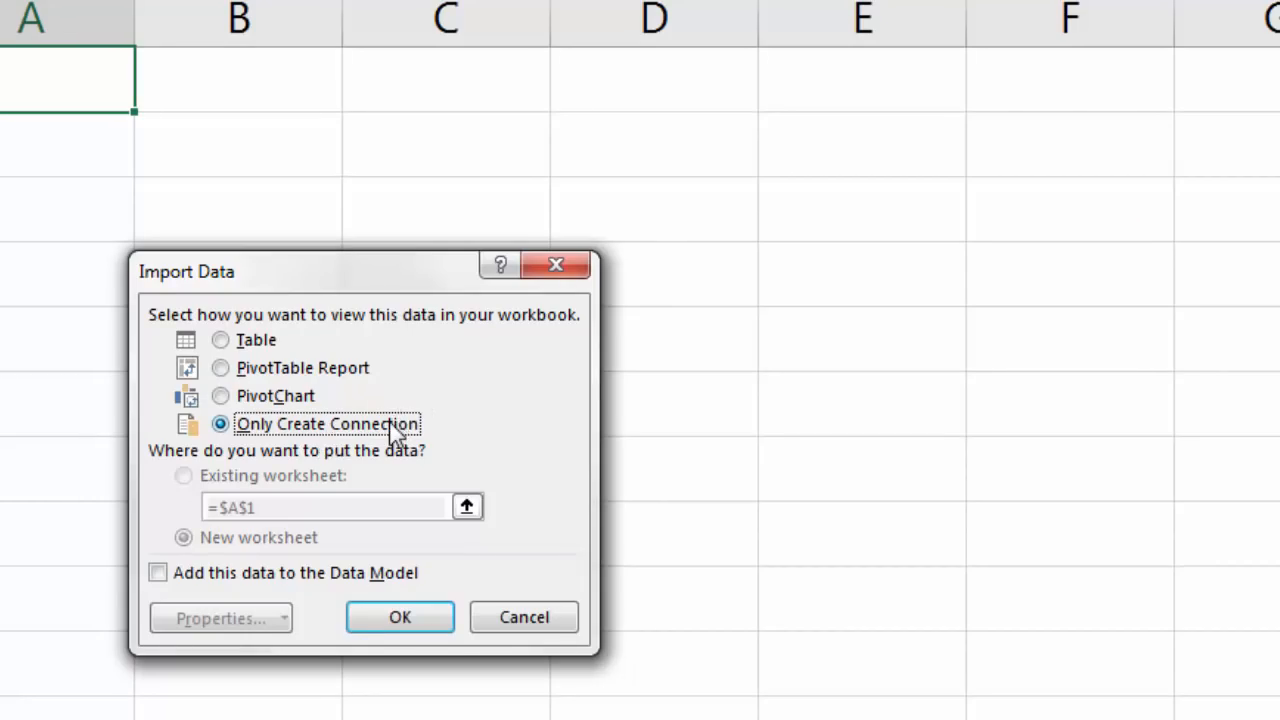
{"action": "left_click", "coordinate": [430, 617]}
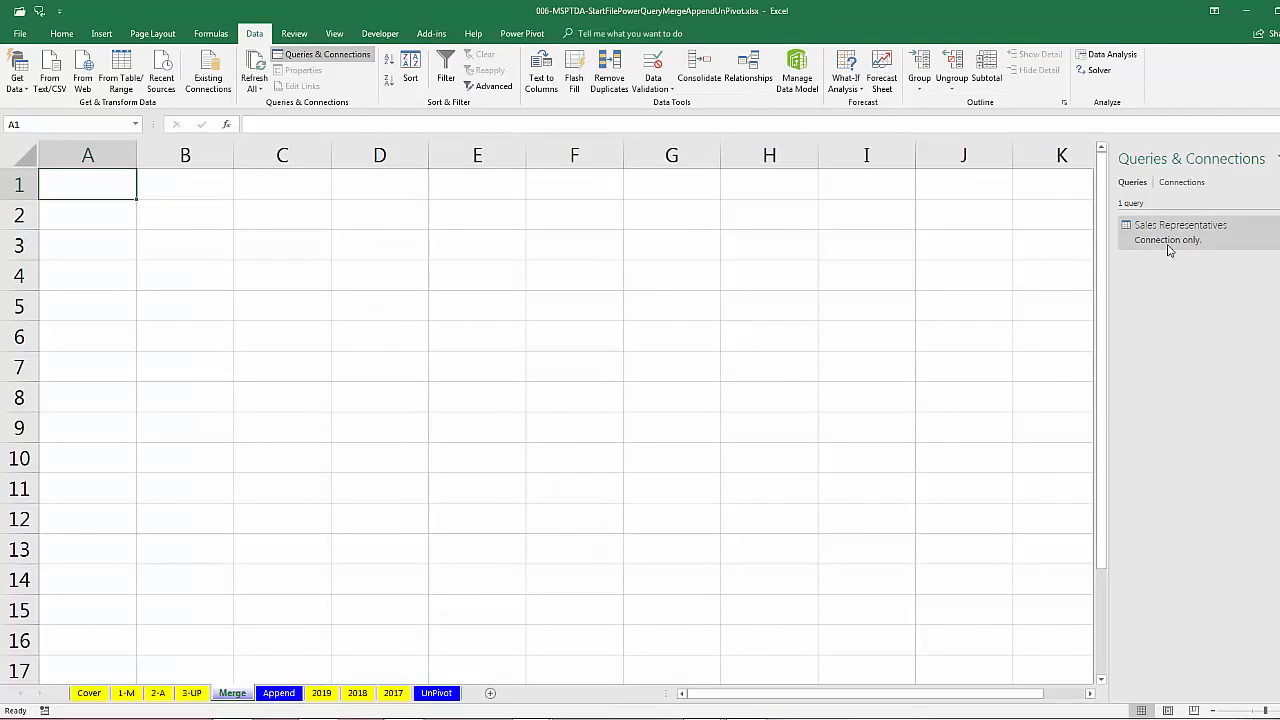
{"action": "mouse_move", "coordinate": [1166, 237]}
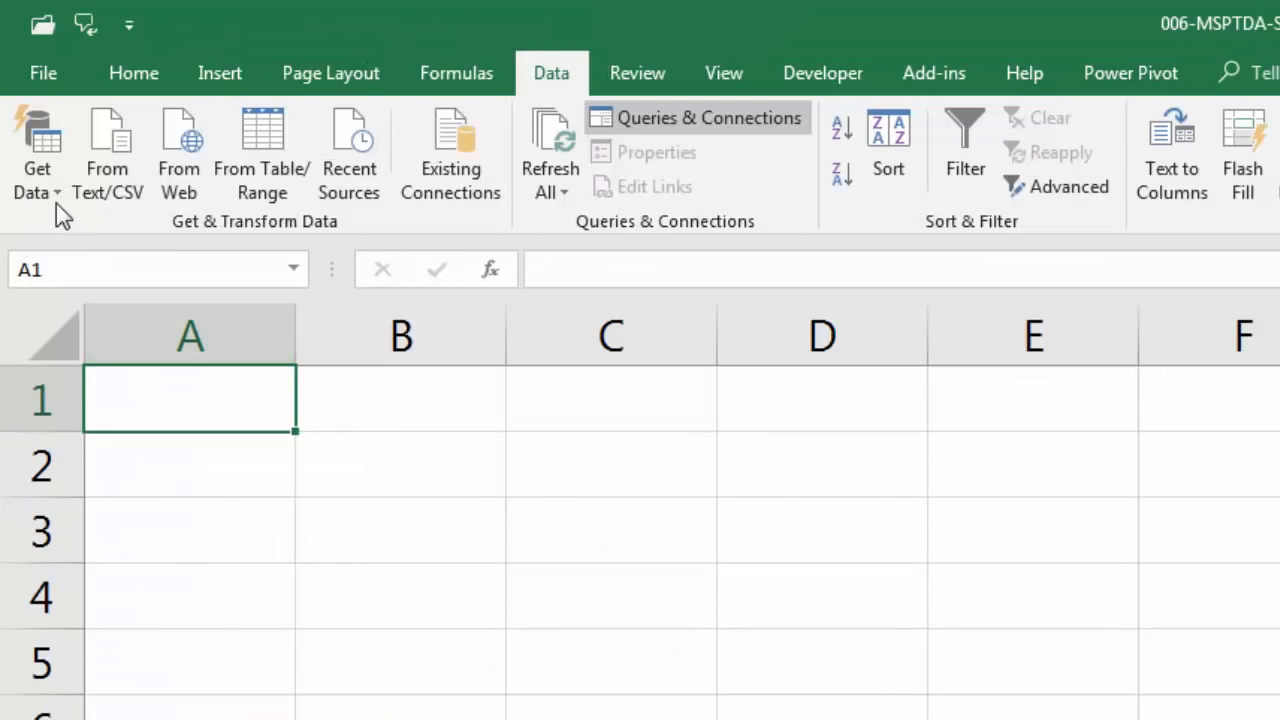
Step: Import the text file 006-MSPTDA-dTerritoryTable.txt from the Merge folder and open it for transformation in Power Query
{"action": "left_click", "coordinate": [22, 88]}
{"action": "mouse_move", "coordinate": [70, 250]}
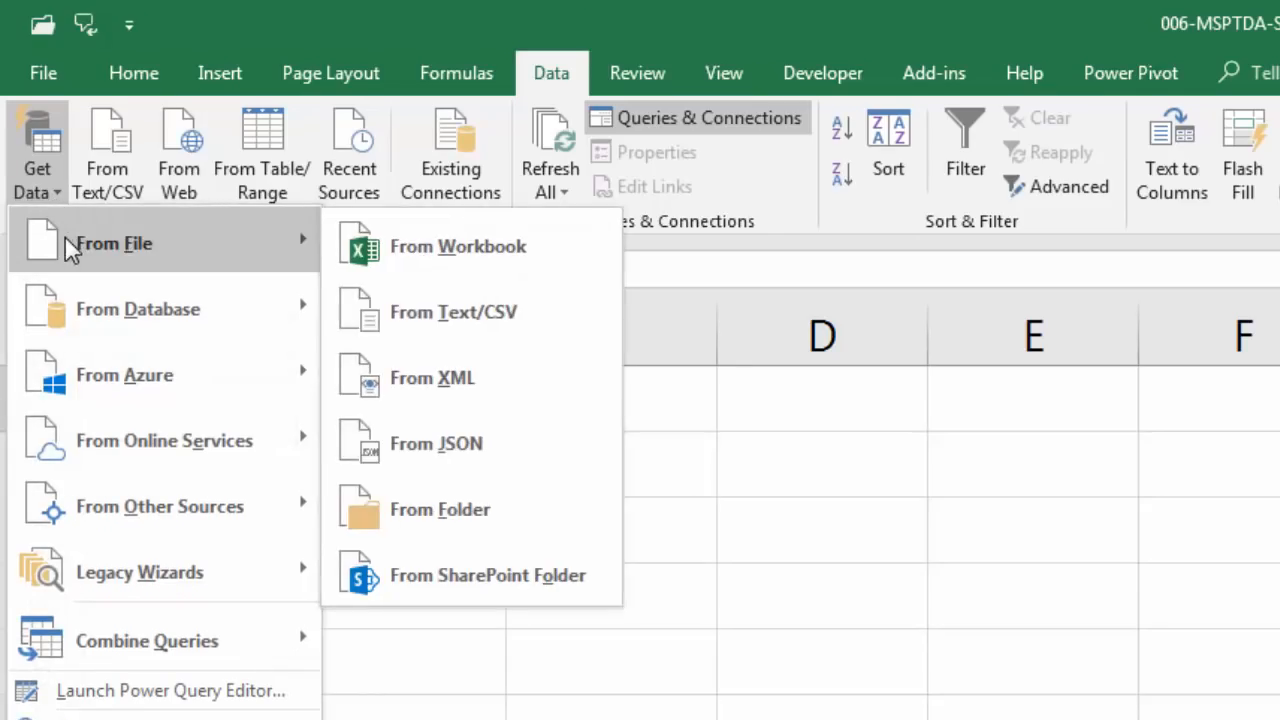
{"action": "left_click", "coordinate": [421, 330]}
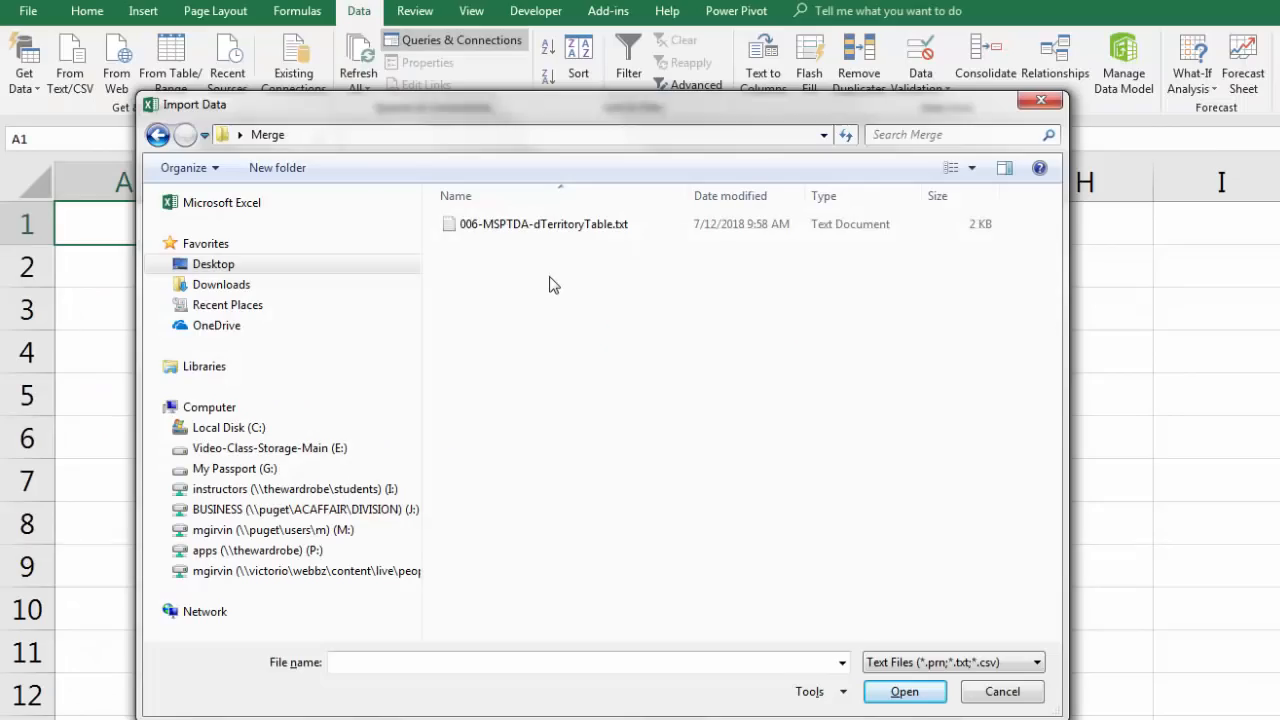
{"action": "double_click", "coordinate": [512, 228]}
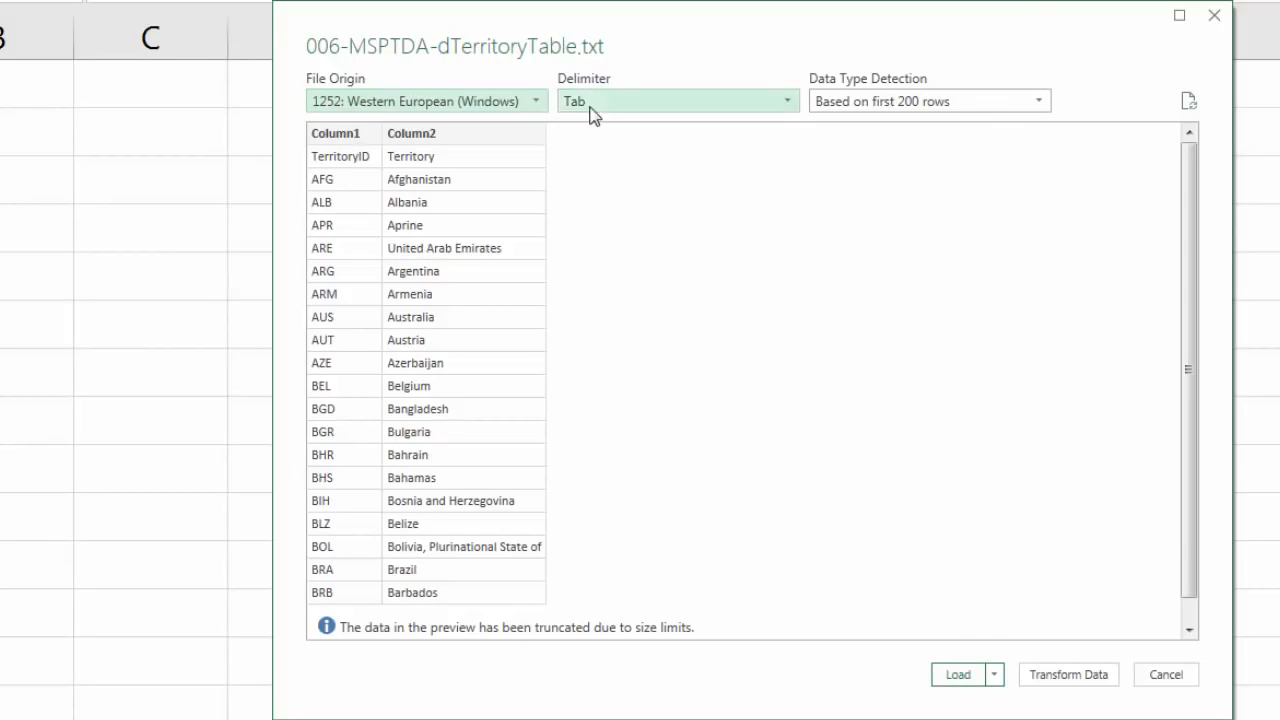
{"action": "left_click", "coordinate": [1068, 674]}
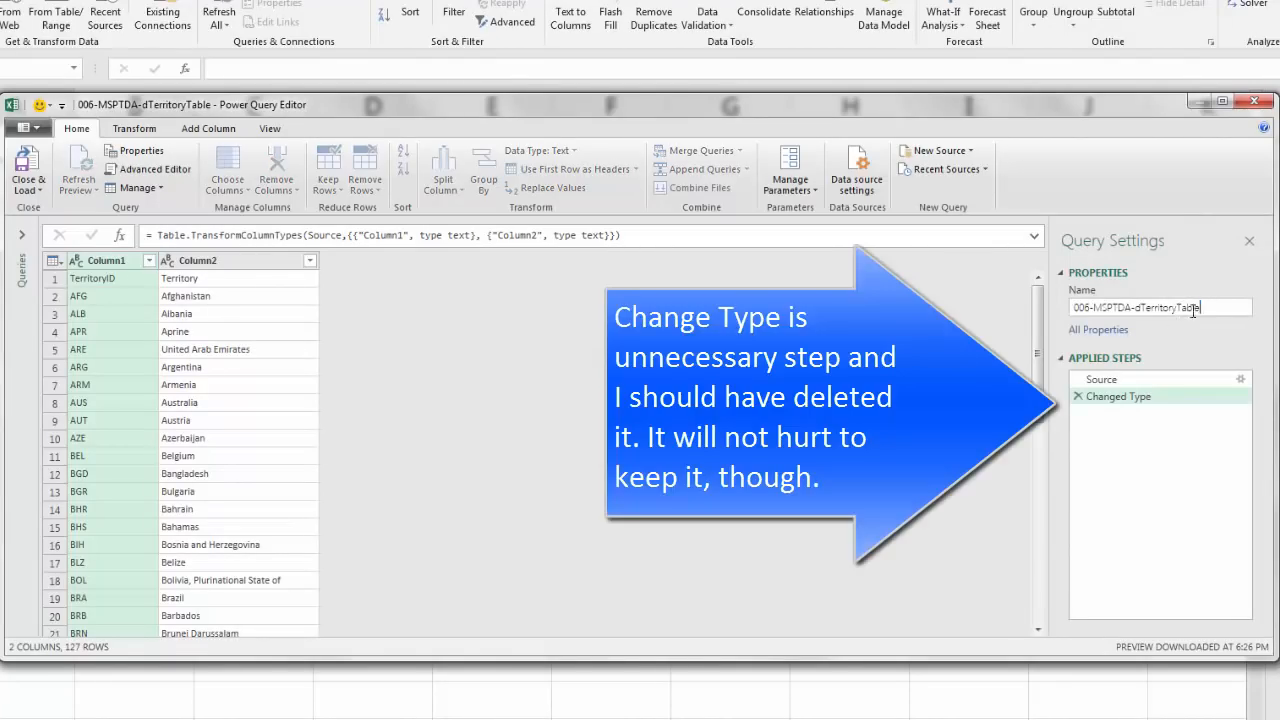
Step: Rename the territory query as TerritoryLookupTable and use its first row as column headers
{"action": "left_click_drag", "start_coordinate": [1200, 307], "coordinate": [1055, 325]}
{"action": "type", "text": "TerritoryLookupTa"}
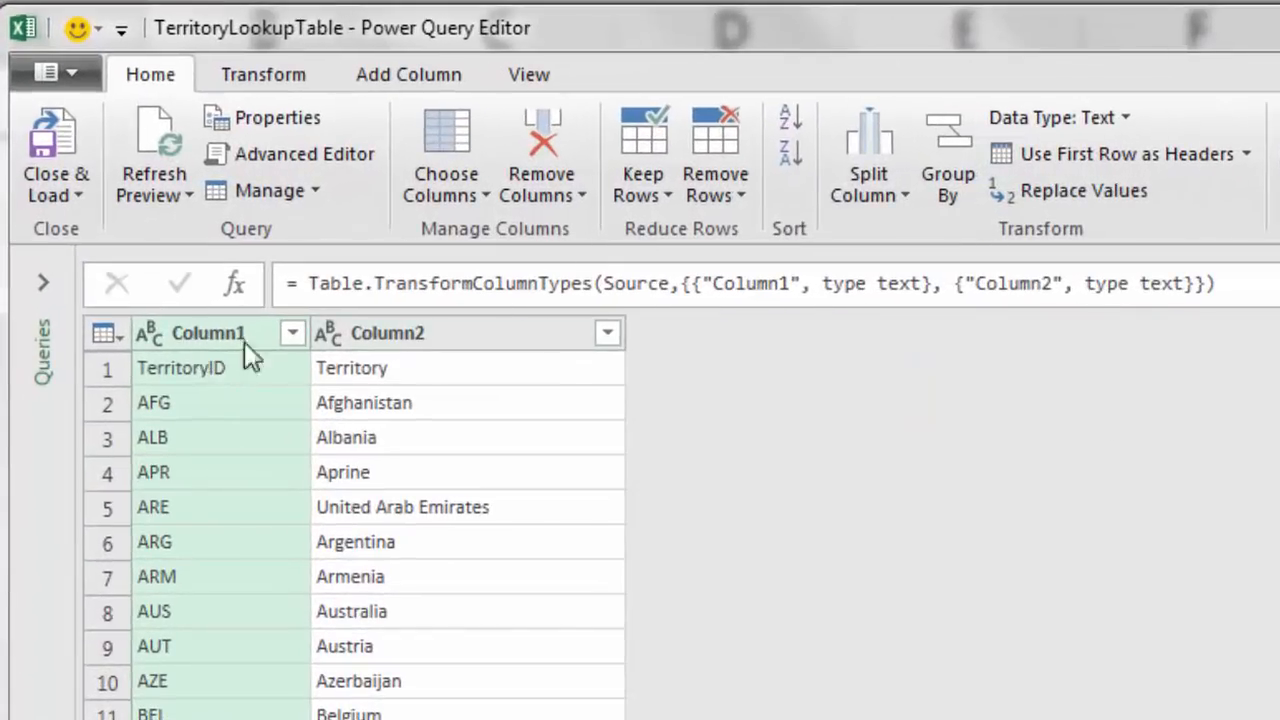
{"action": "left_click", "coordinate": [421, 345], "text": "shift"}
{"action": "left_click", "coordinate": [120, 338]}
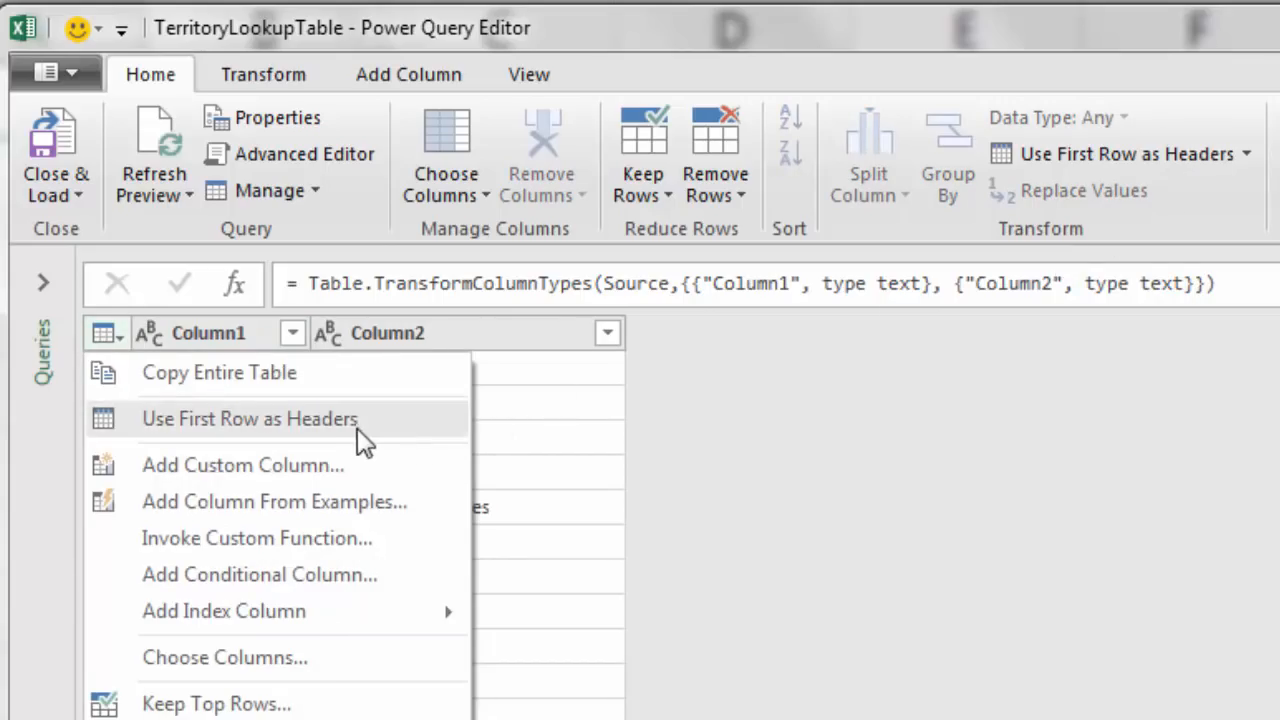
{"action": "left_click", "coordinate": [230, 419]}
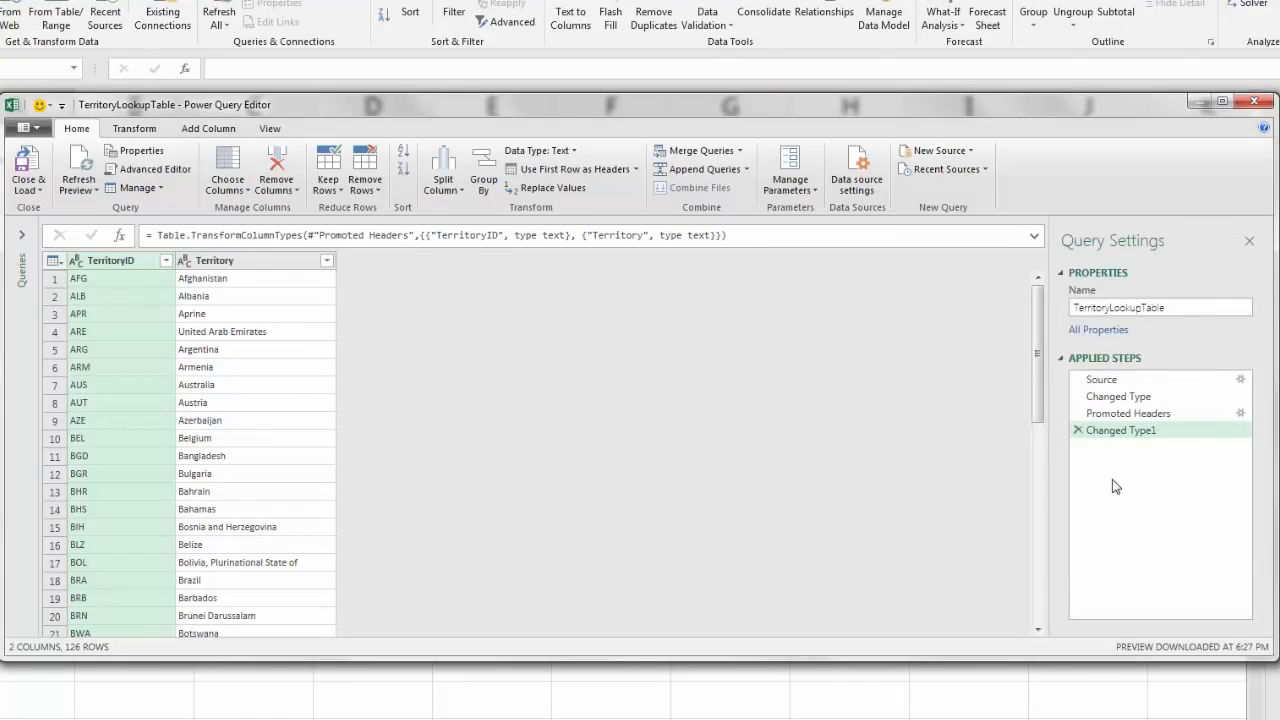
Step: Close the editor and load the TerritoryLookupTable query as a connection only
{"action": "left_click", "coordinate": [27, 186]}
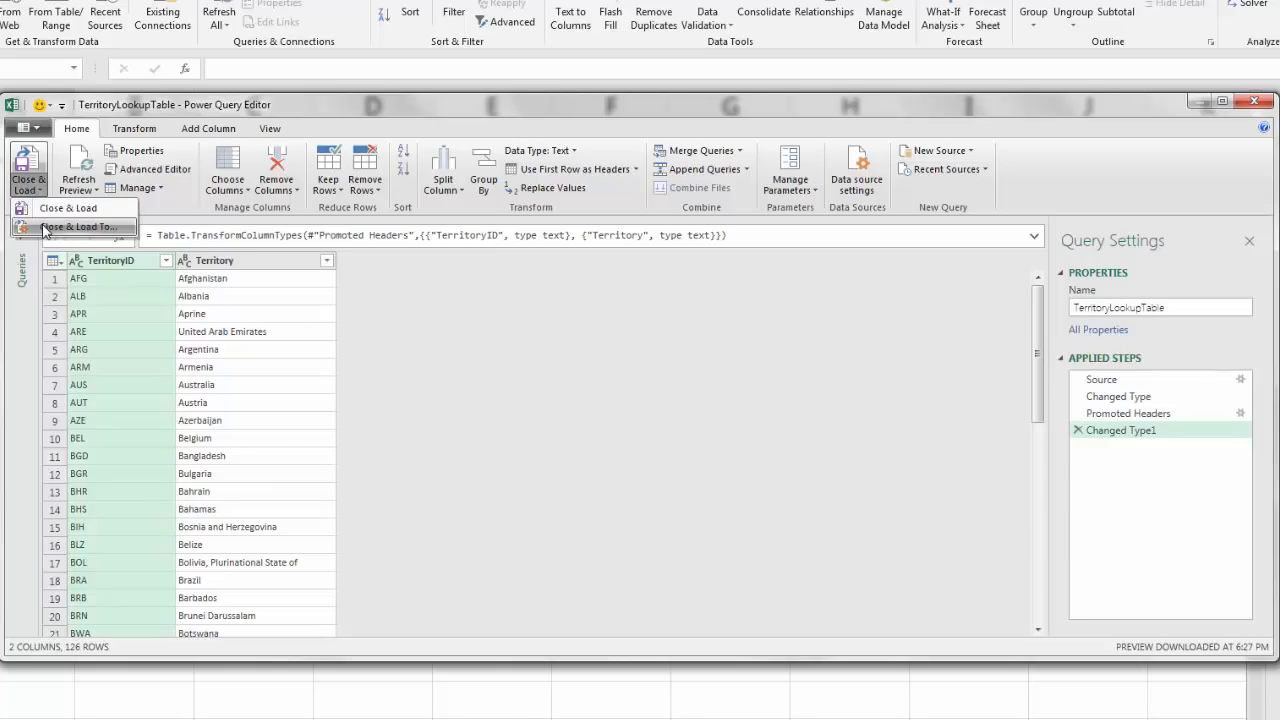
{"action": "left_click", "coordinate": [60, 227]}
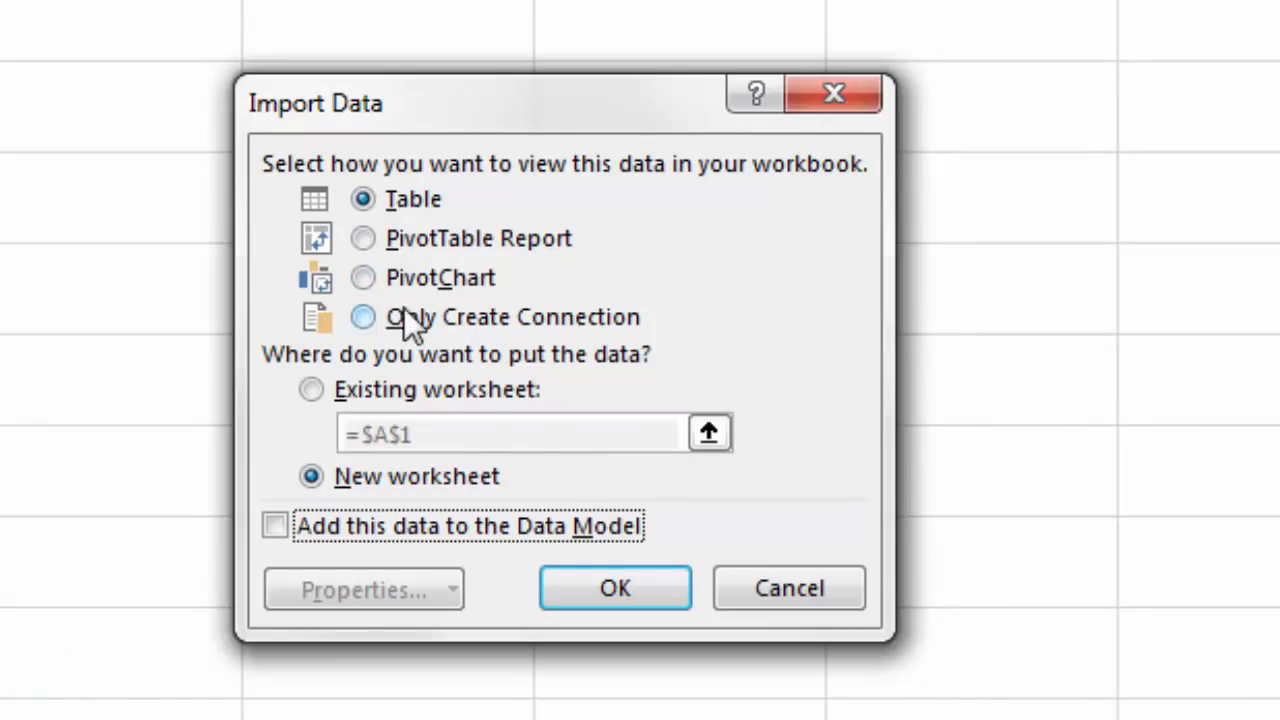
{"action": "left_click", "coordinate": [390, 317]}
{"action": "left_click", "coordinate": [619, 577]}
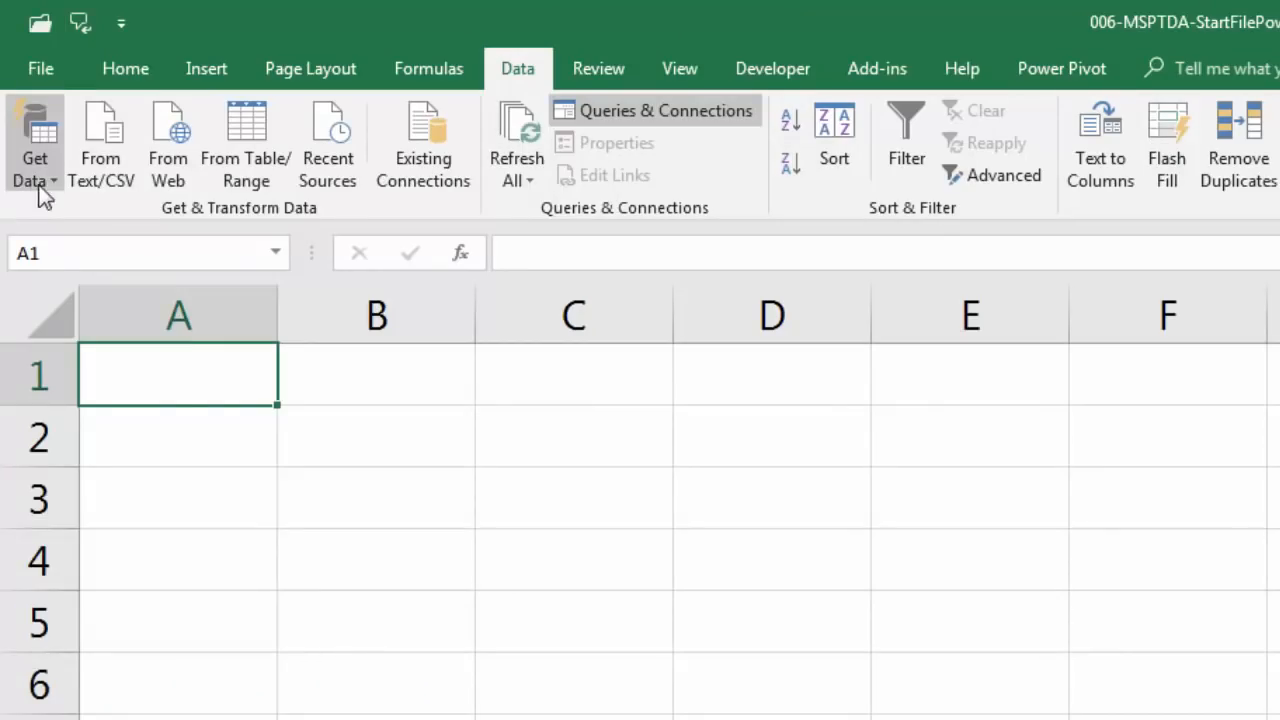
Step: Start a merge query with Sales Representatives as the first table and TerritoryLookupTable as the second
{"action": "left_click", "coordinate": [50, 182]}
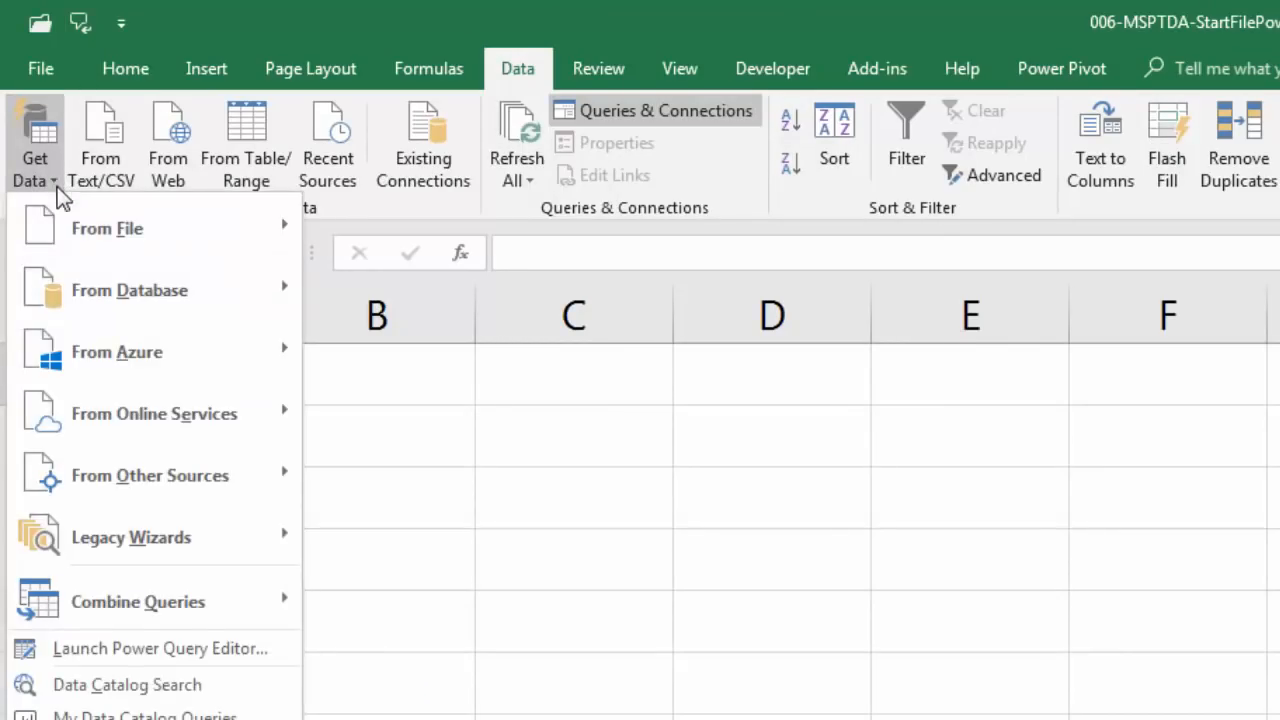
{"action": "mouse_move", "coordinate": [110, 601]}
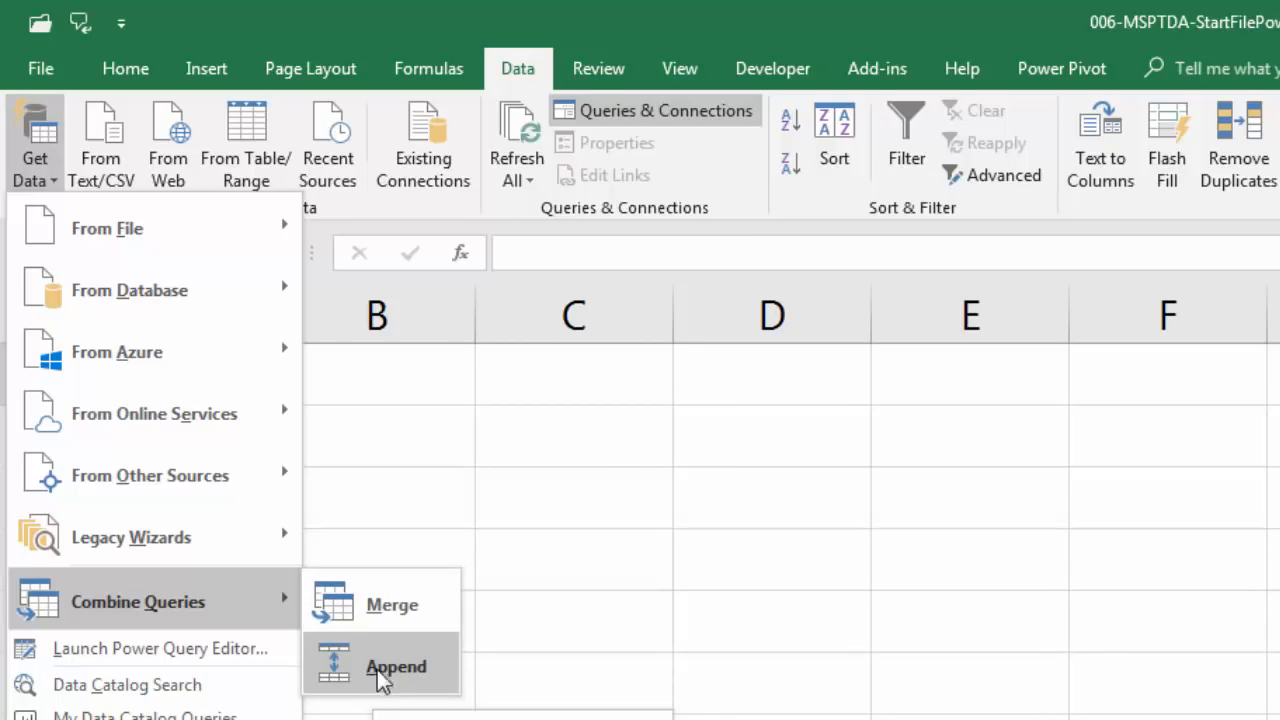
{"action": "left_click", "coordinate": [388, 618]}
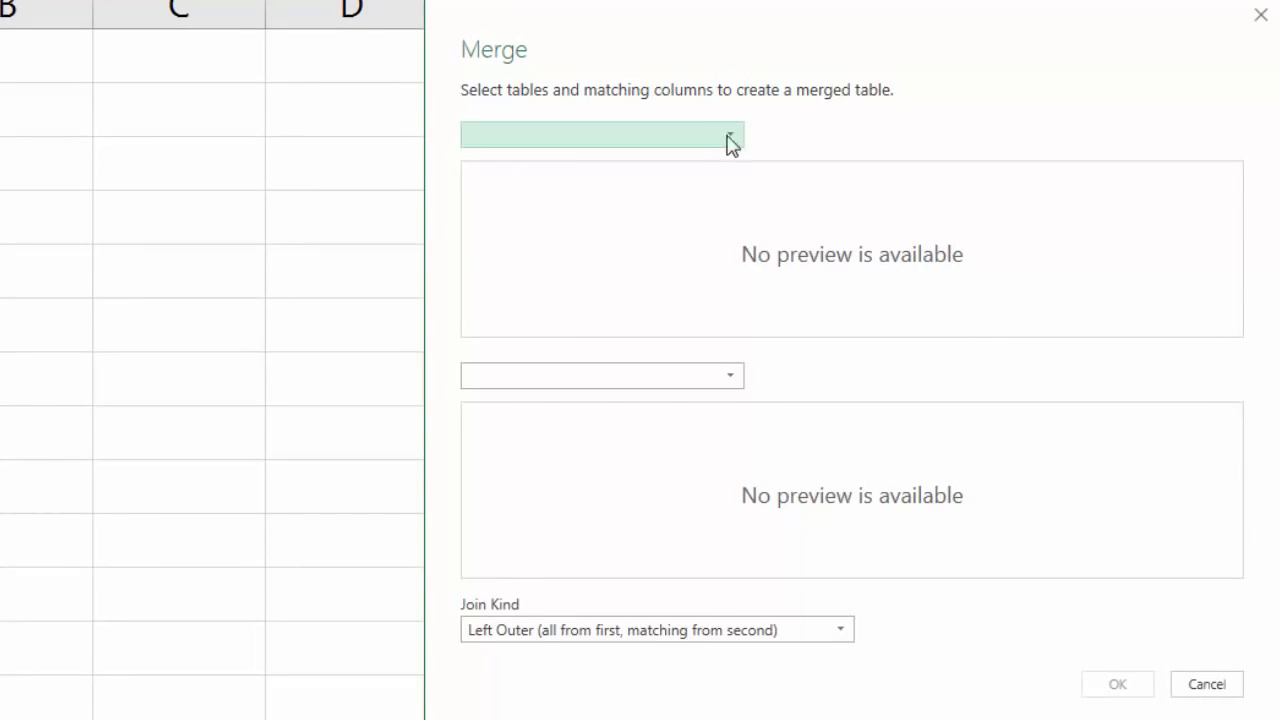
{"action": "left_click", "coordinate": [729, 140]}
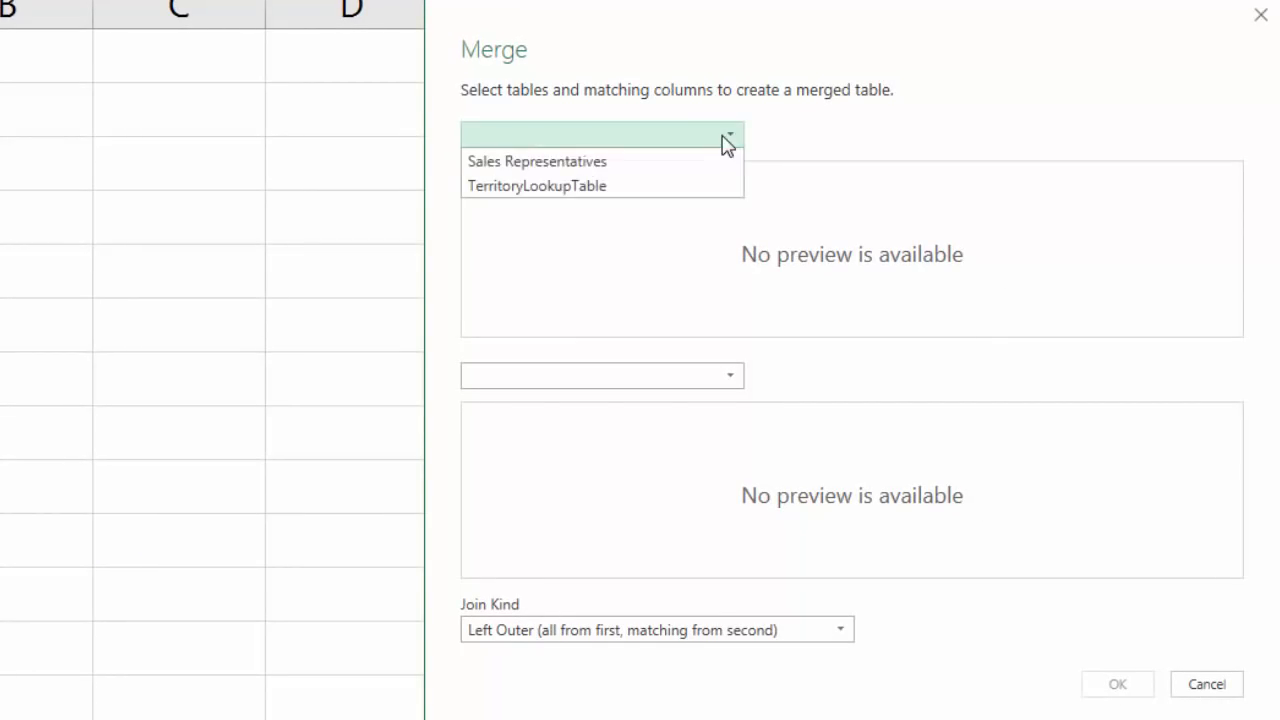
{"action": "left_click", "coordinate": [580, 162]}
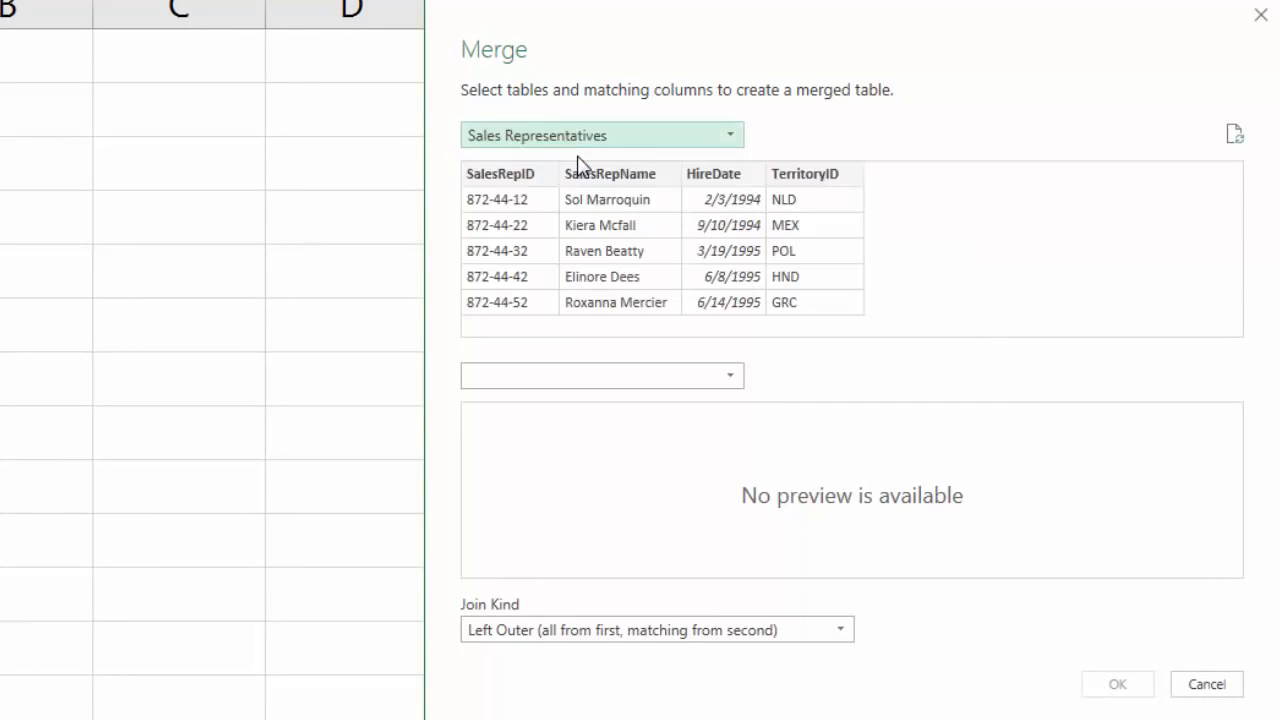
{"action": "left_click", "coordinate": [518, 384]}
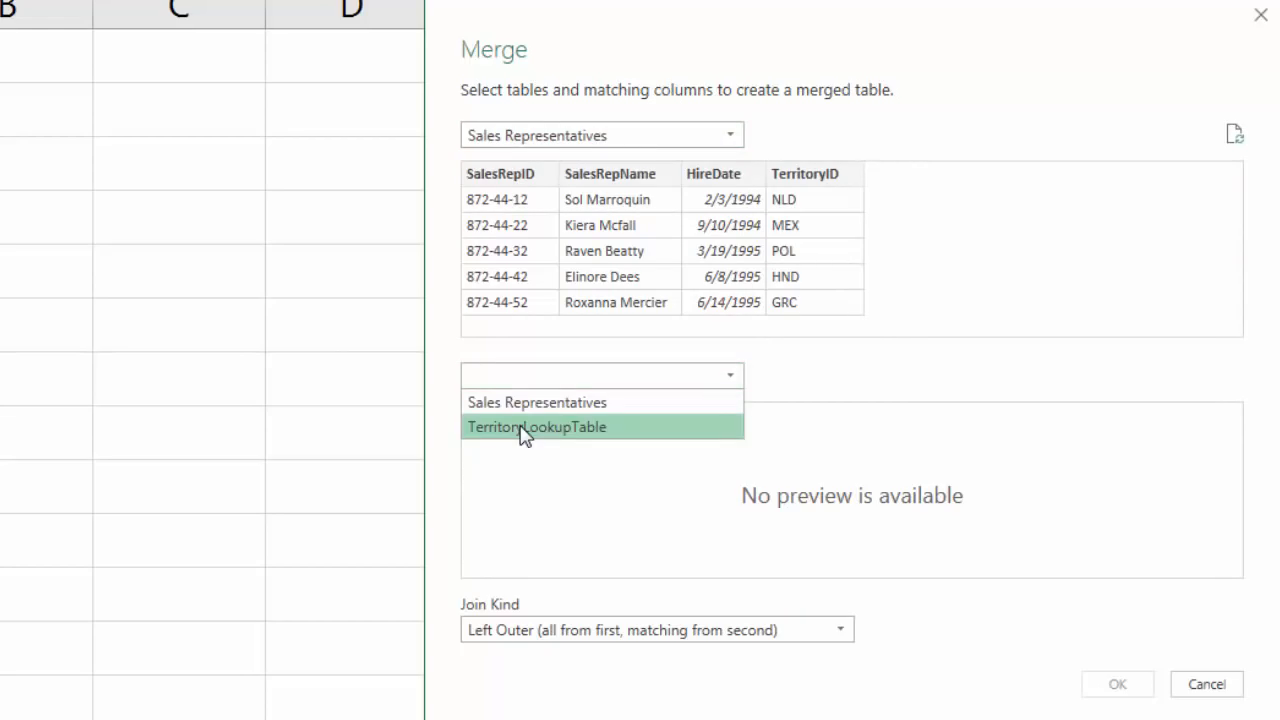
{"action": "left_click", "coordinate": [522, 430]}
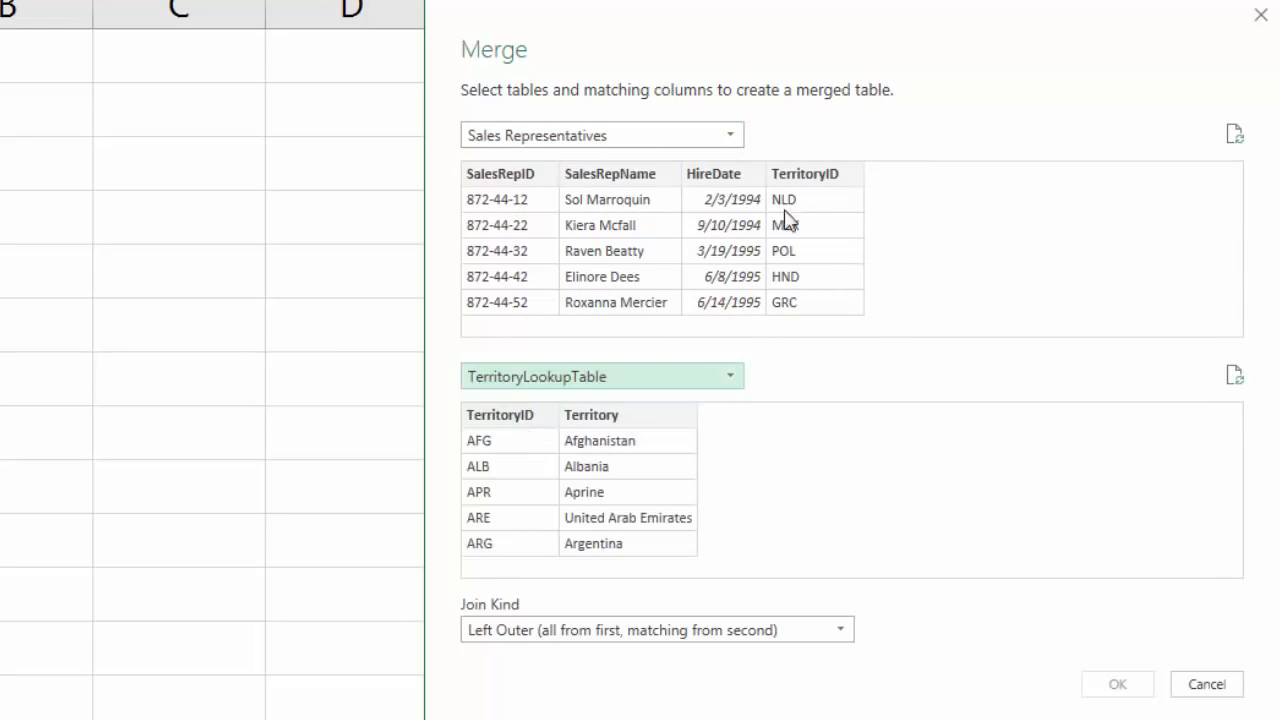
Step: Match both tables on their TerritoryID columns and create the merge with a Left Outer join
{"action": "left_click", "coordinate": [822, 180]}
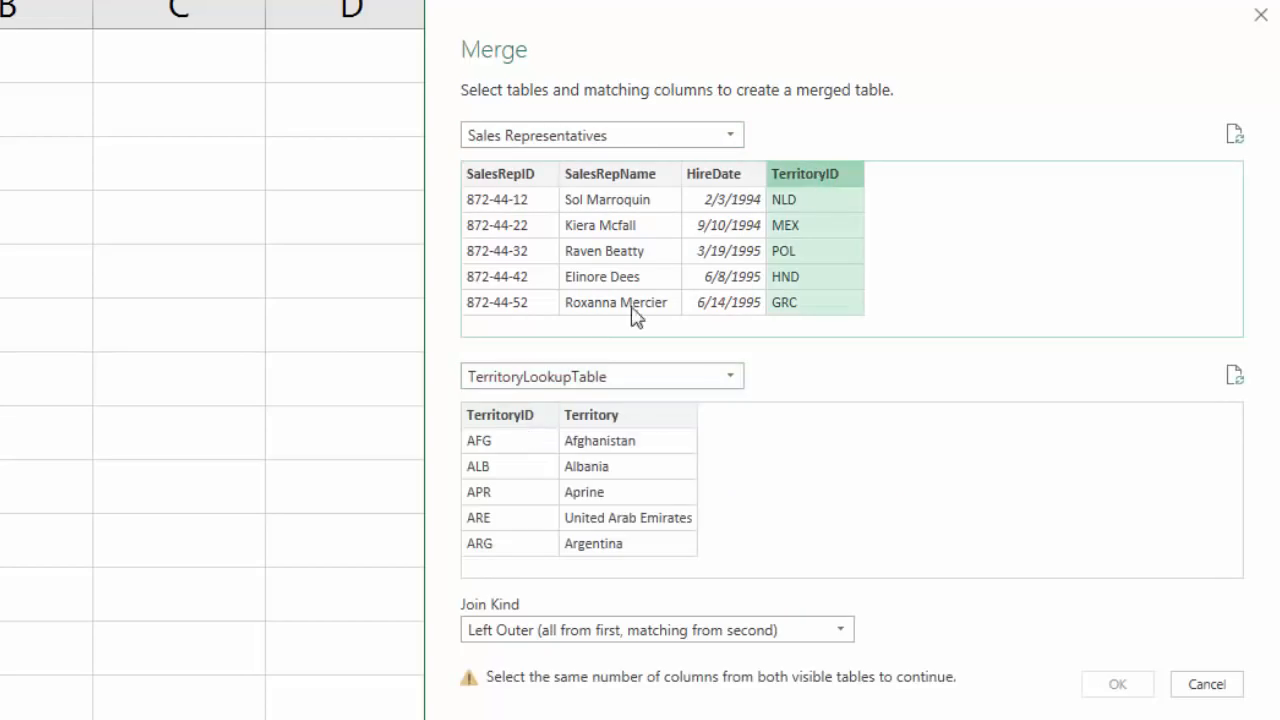
{"action": "left_click", "coordinate": [527, 420]}
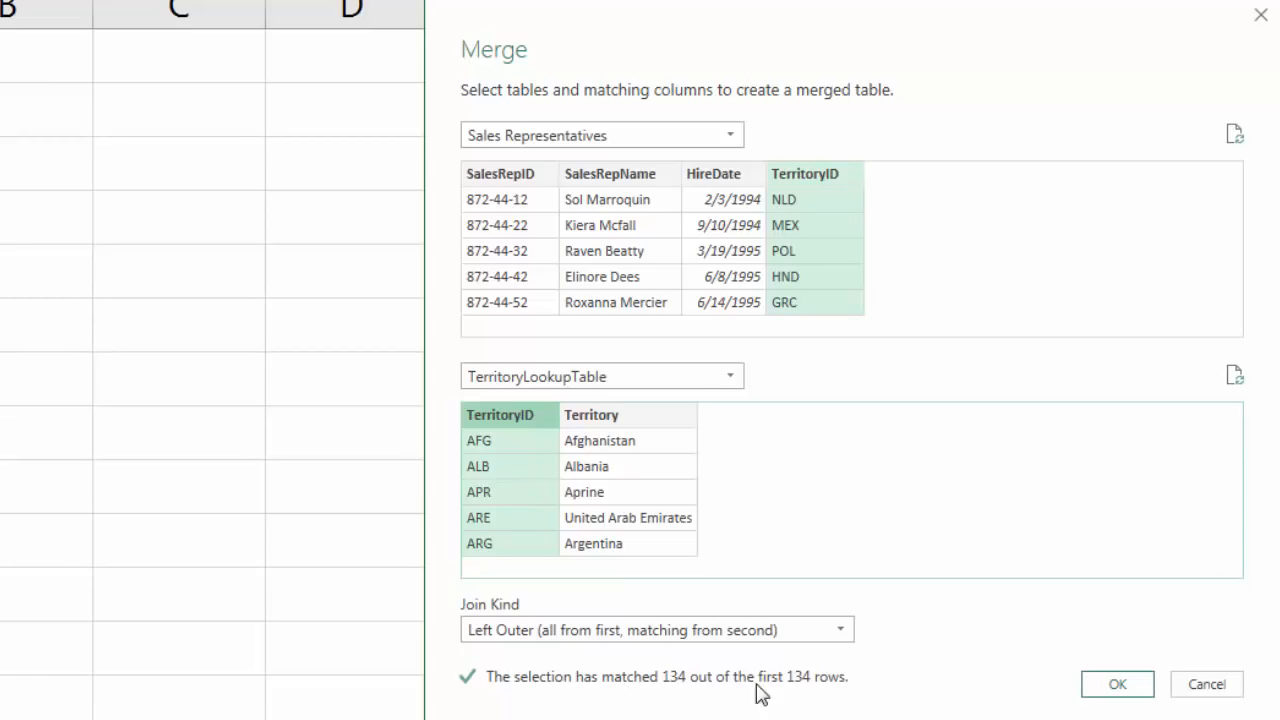
{"action": "left_click", "coordinate": [1121, 692]}
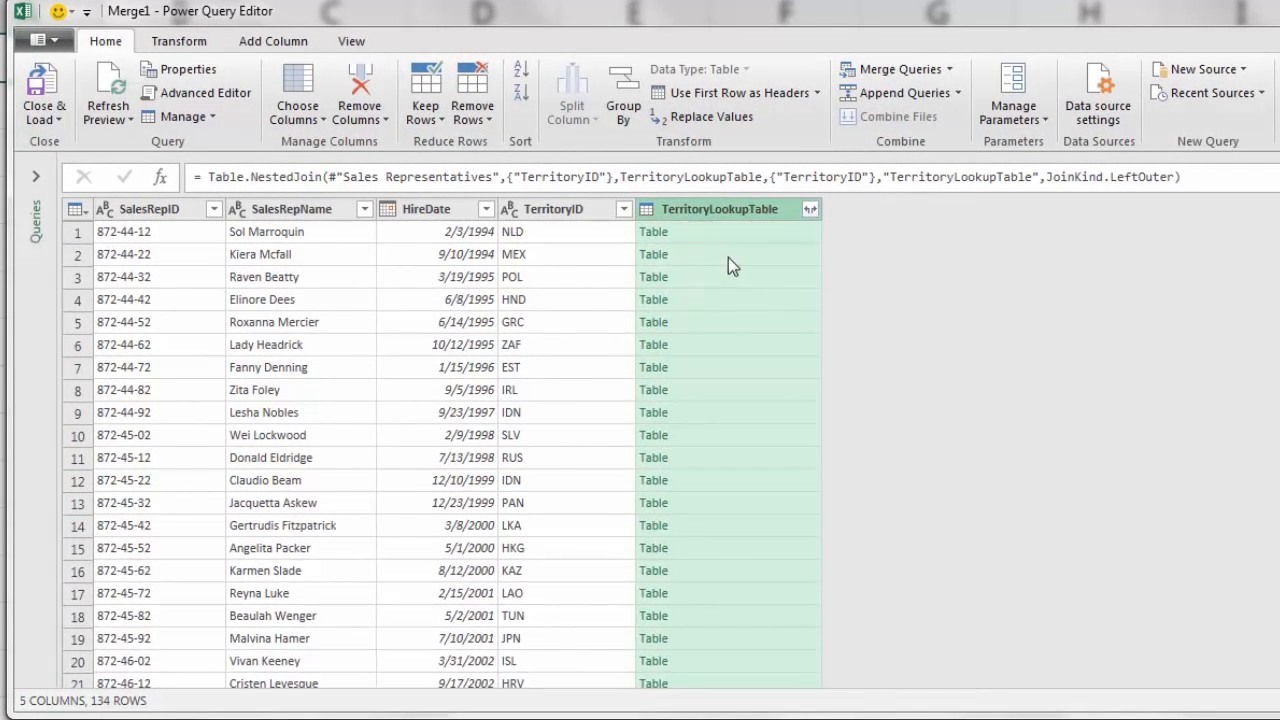
Step: Preview the second row's nested table, and expand TerritoryLookupTable to only the Territory column without the original column name prefix
{"action": "left_click", "coordinate": [714, 258]}
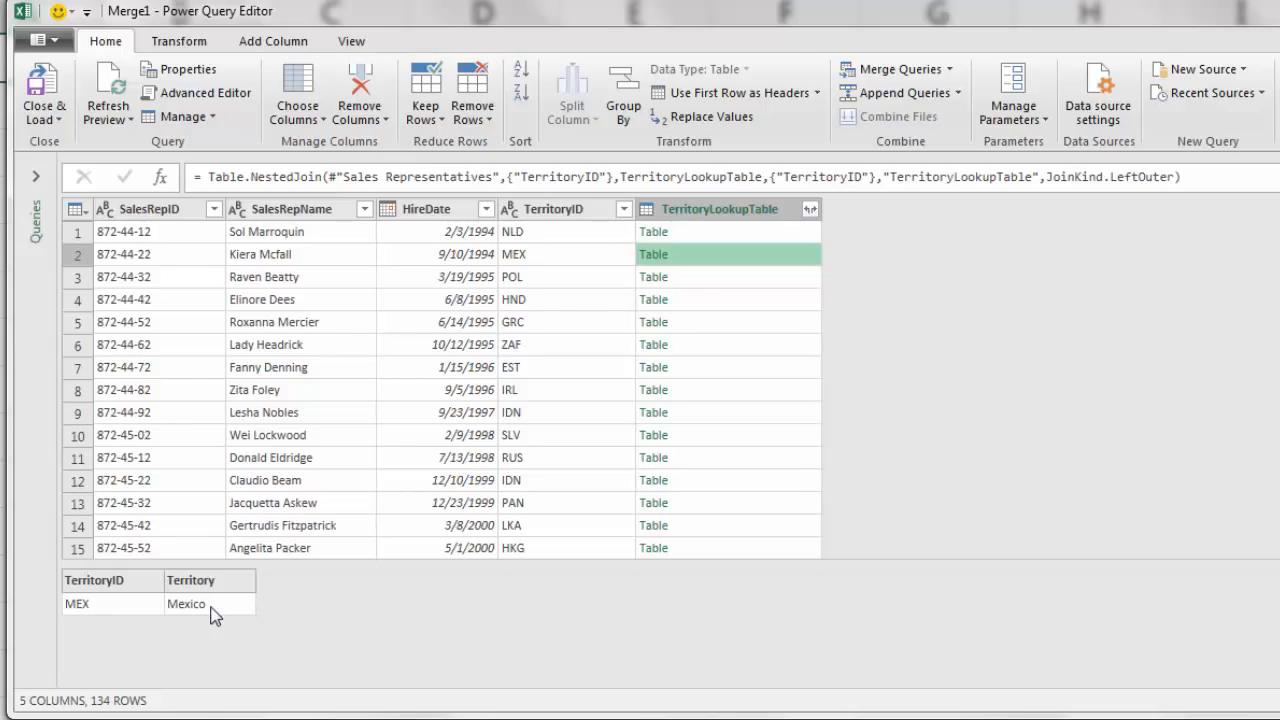
{"action": "left_click", "coordinate": [811, 210]}
{"action": "left_click", "coordinate": [483, 412]}
{"action": "left_click", "coordinate": [495, 296]}
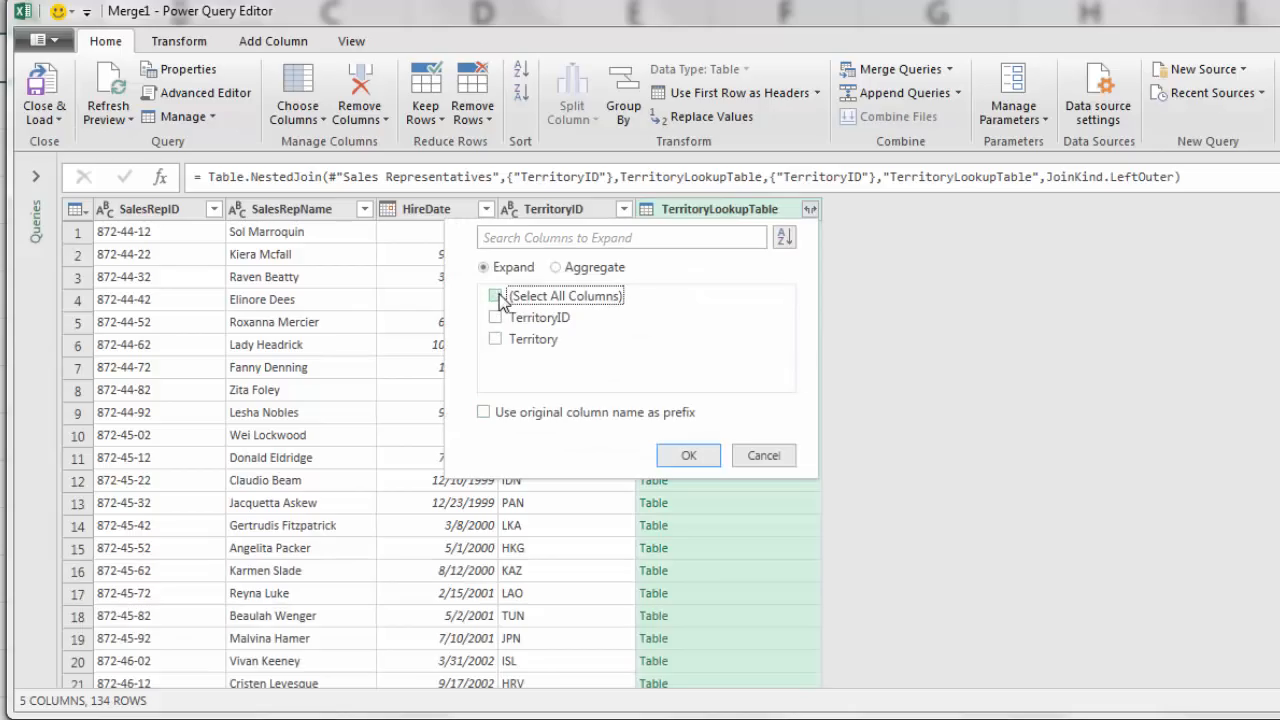
{"action": "left_click", "coordinate": [496, 339]}
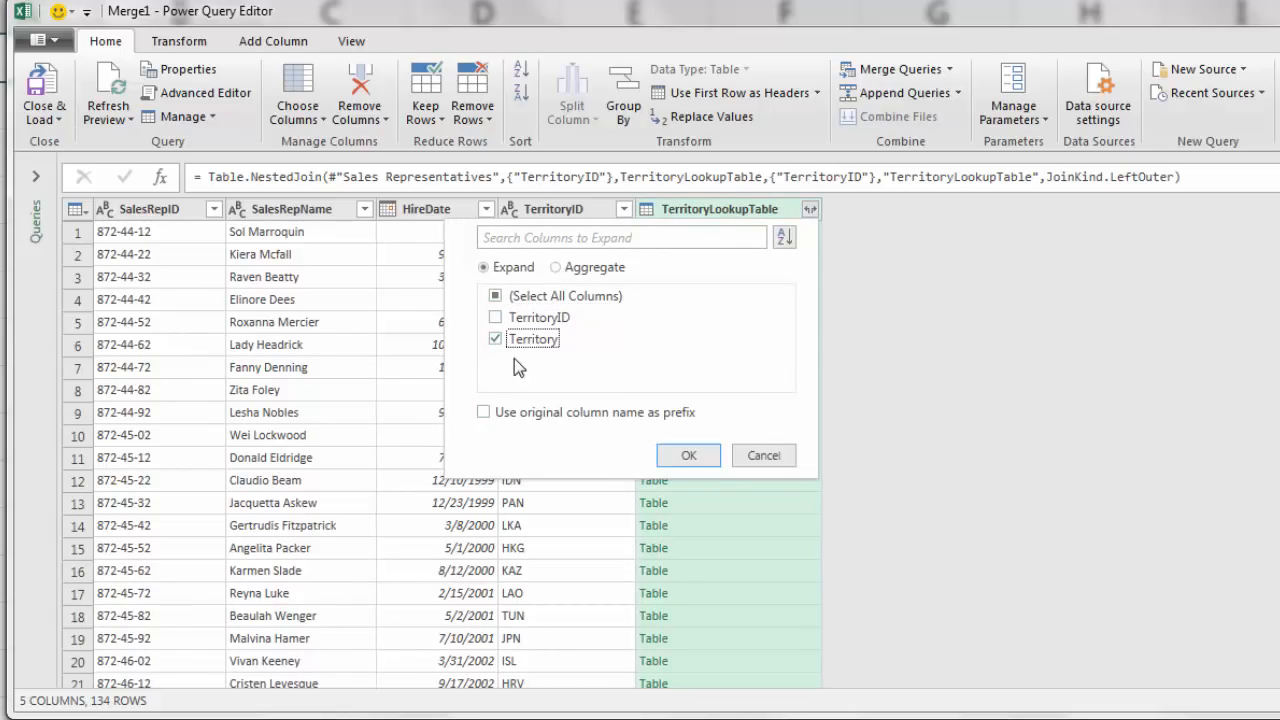
{"action": "left_click", "coordinate": [698, 456]}
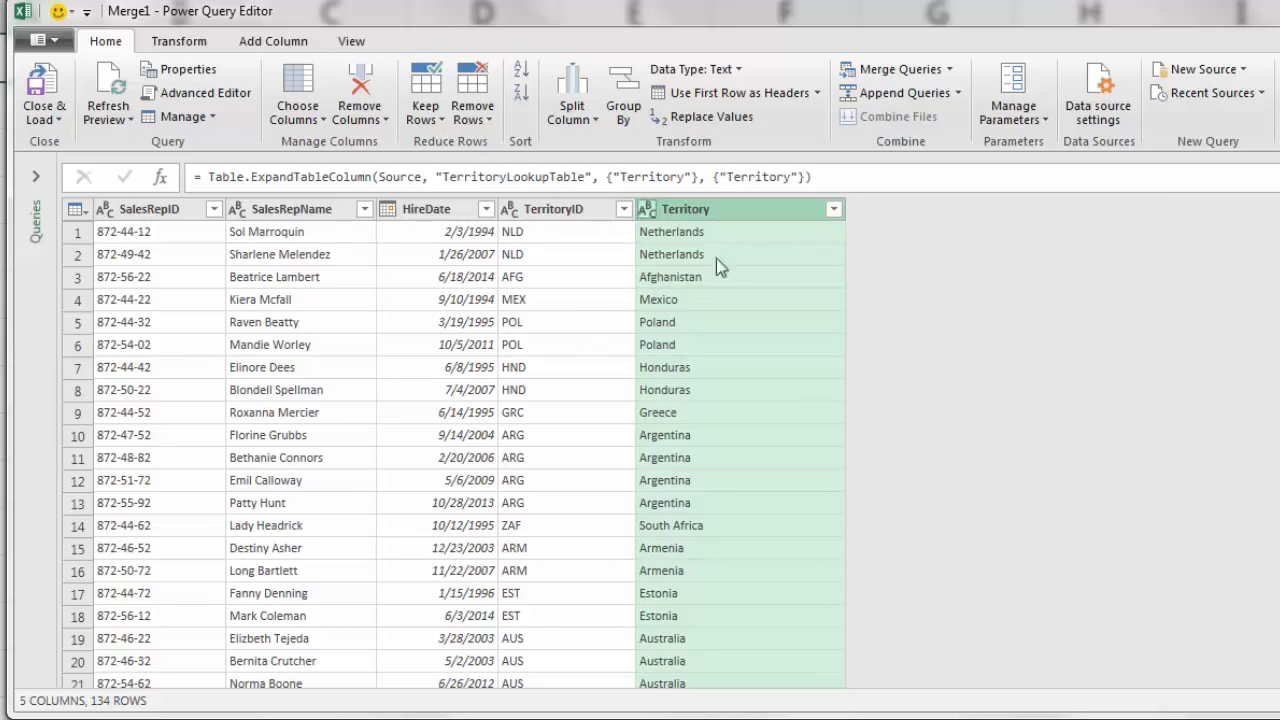
Step: Remove the TerritoryID column and rename the merged query as dSalesRep
{"action": "right_click", "coordinate": [537, 212]}
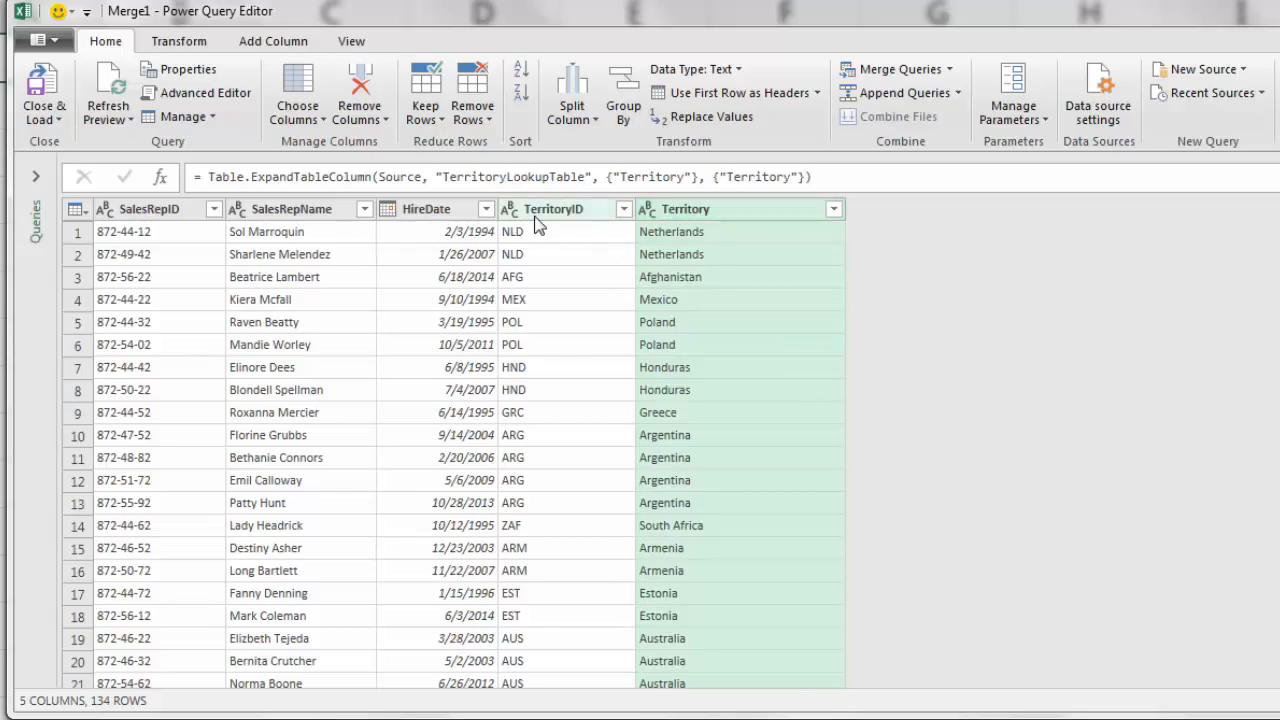
{"action": "left_click", "coordinate": [590, 260]}
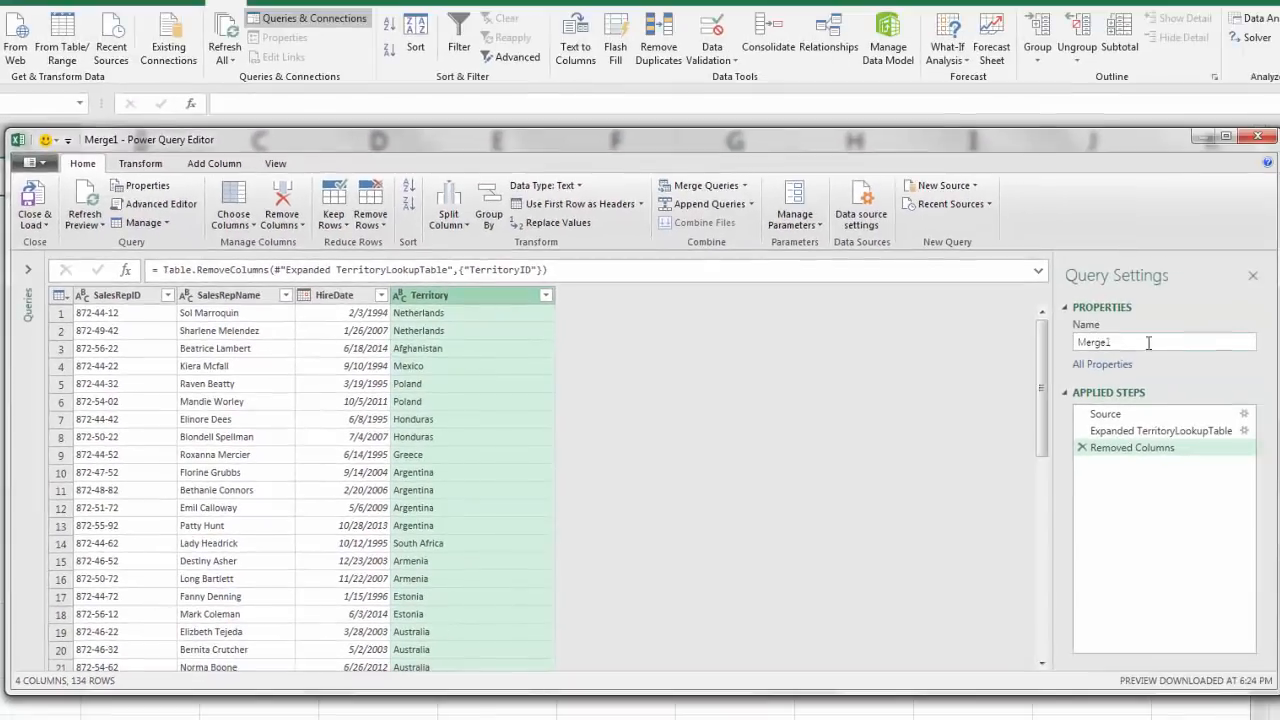
{"action": "left_click", "coordinate": [1148, 342]}
{"action": "left_click_drag", "start_coordinate": [1090, 343], "coordinate": [1042, 350]}
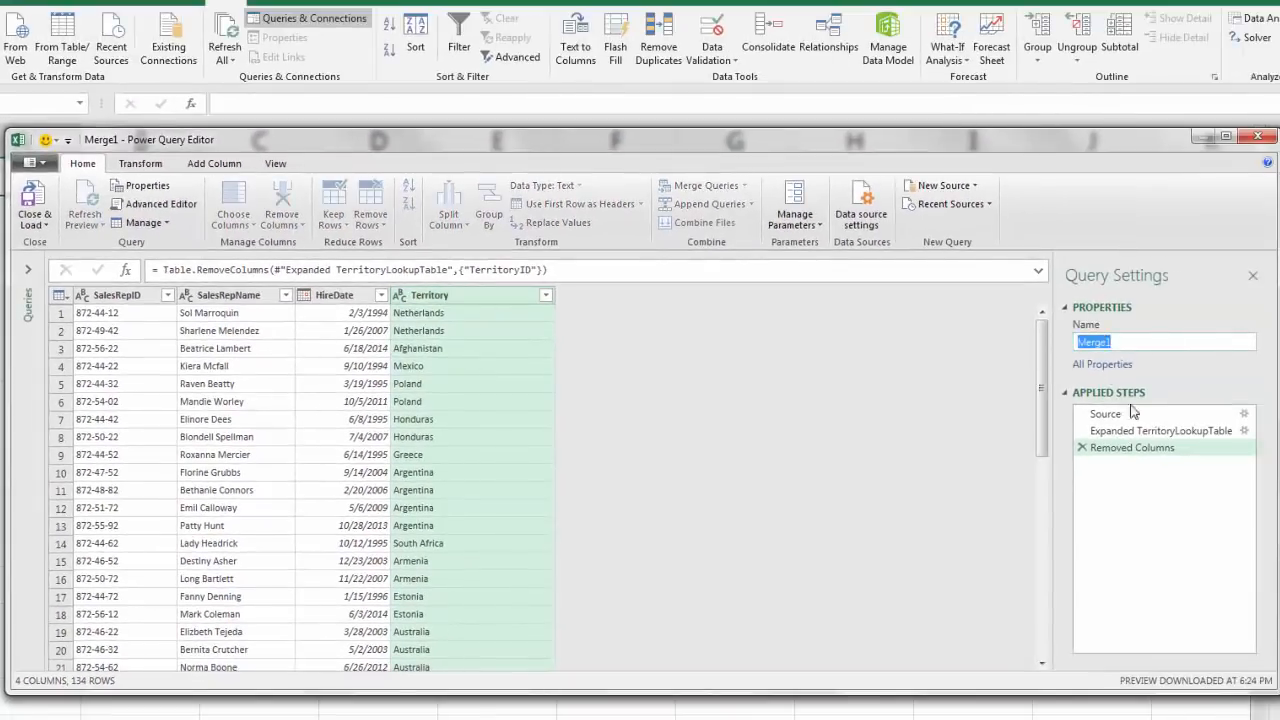
{"action": "type", "text": "dSalesRep"}
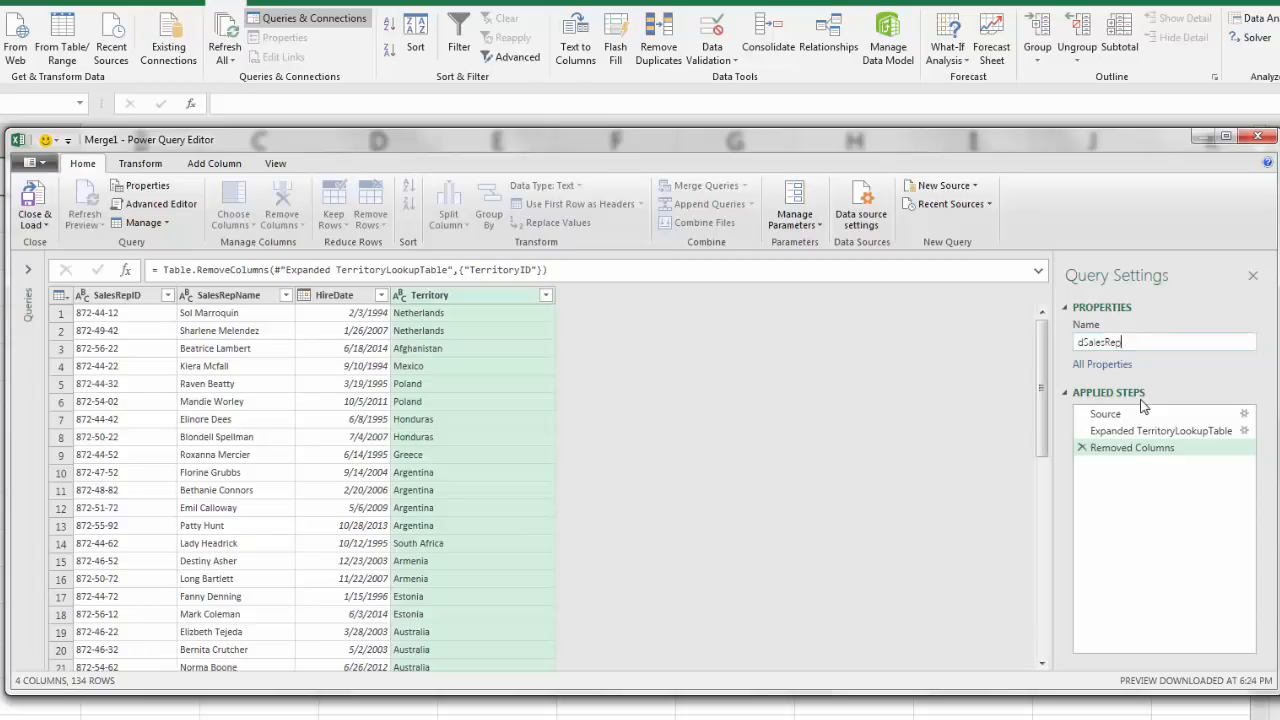
{"action": "key", "text": "Return"}
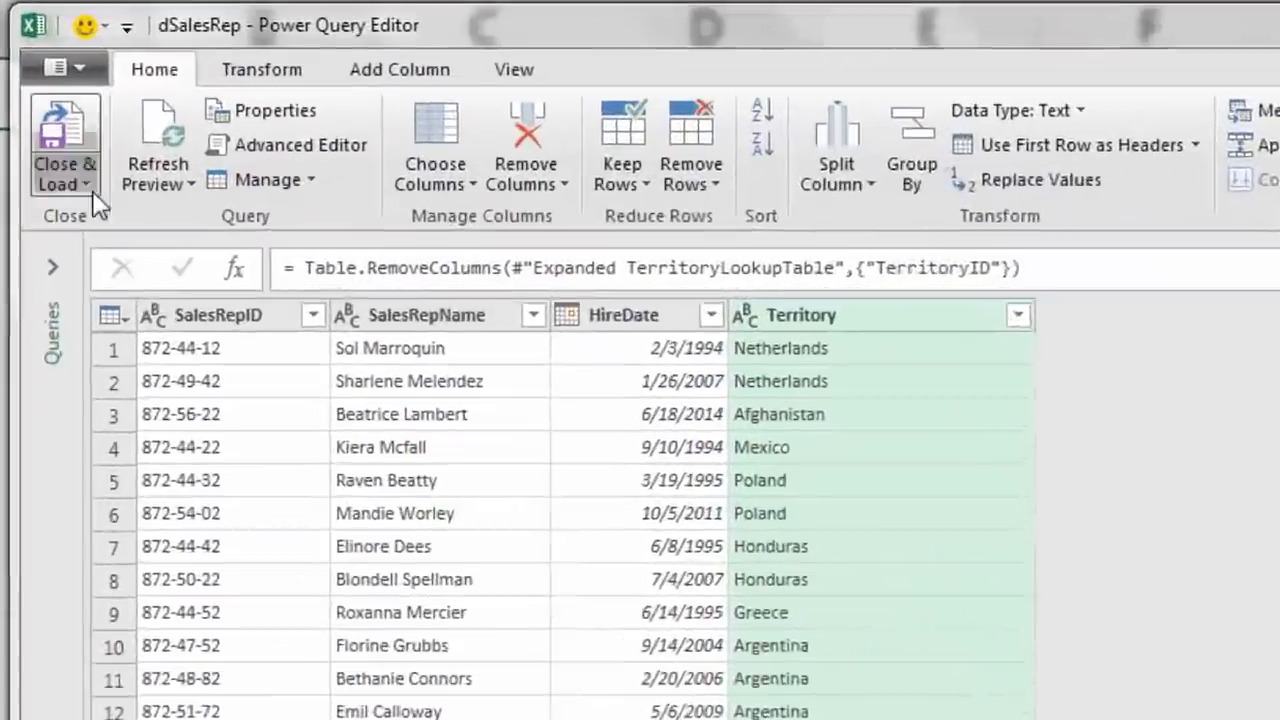
Step: Close the editor and load dSalesRep as a table on the existing Merge worksheet at cell A1
{"action": "left_click", "coordinate": [48, 225]}
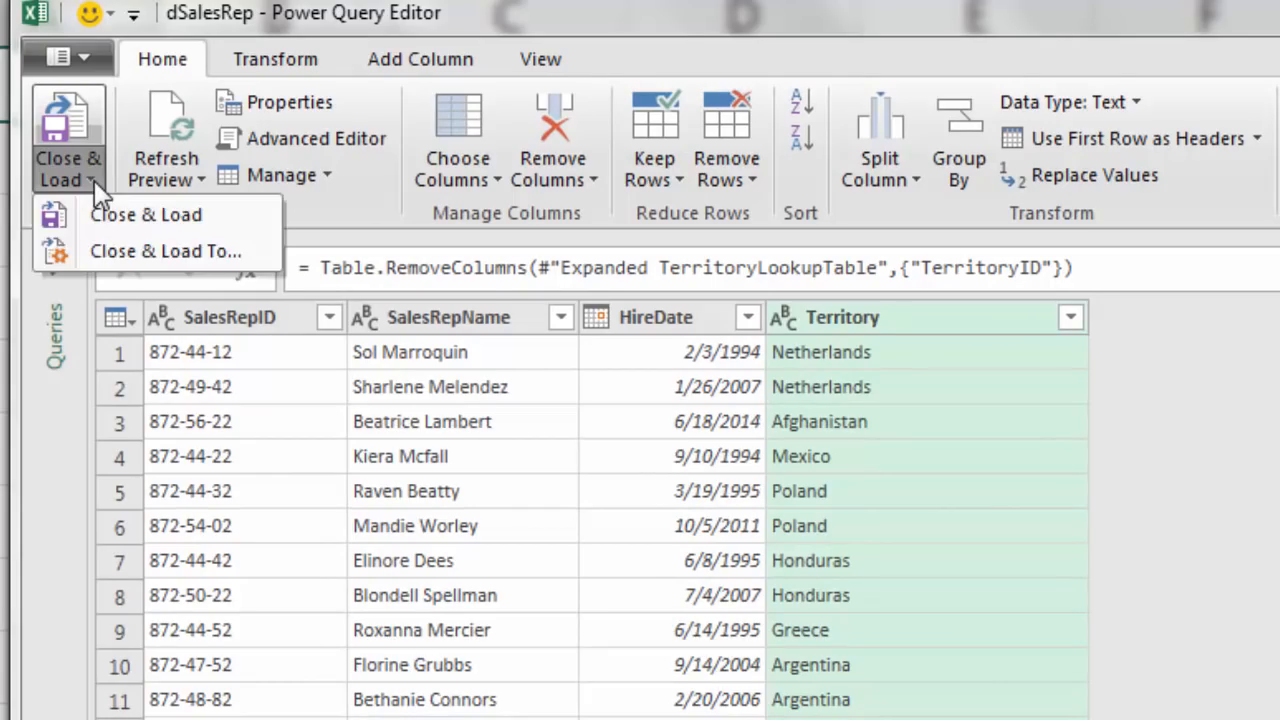
{"action": "left_click", "coordinate": [145, 254]}
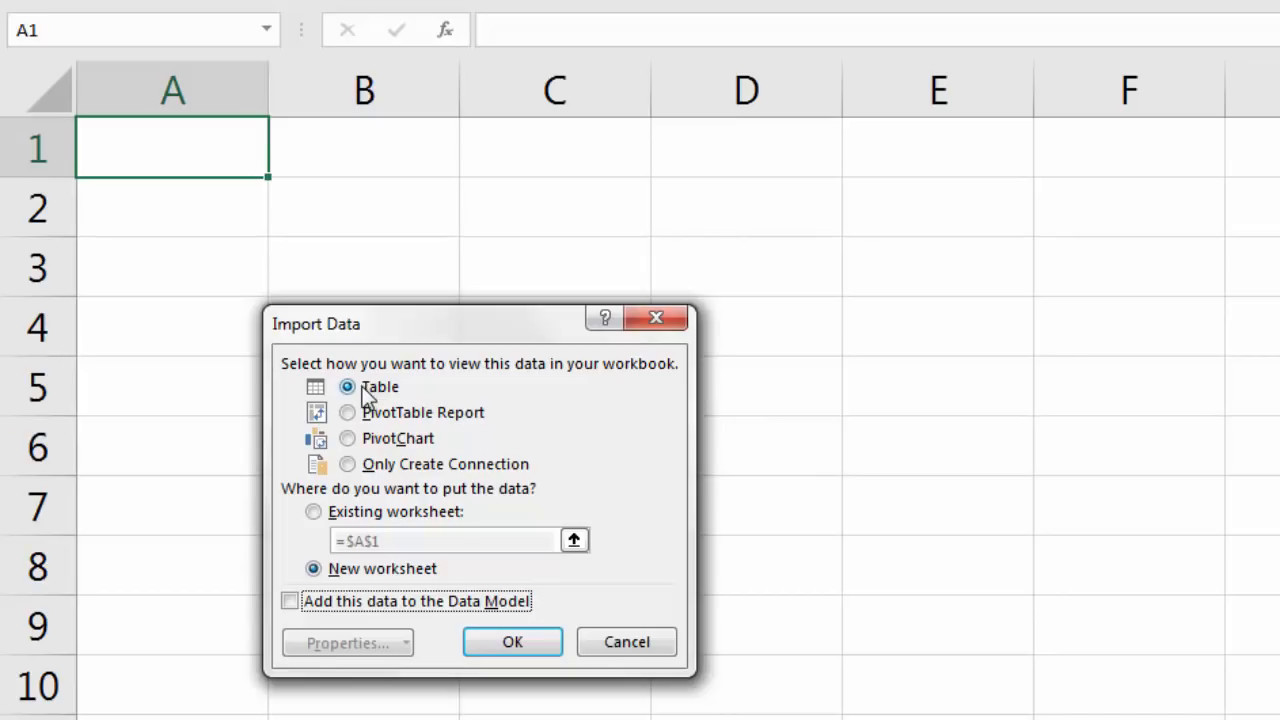
{"action": "left_click", "coordinate": [316, 512]}
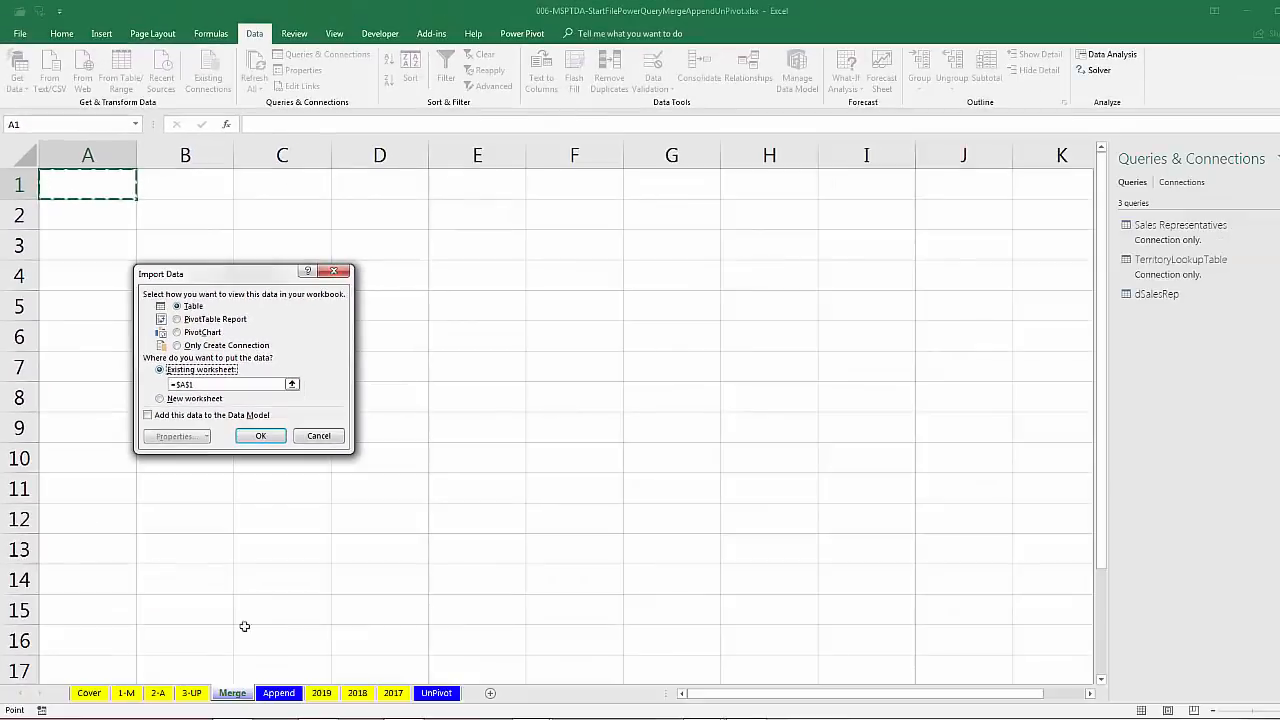
{"action": "left_click", "coordinate": [260, 436]}
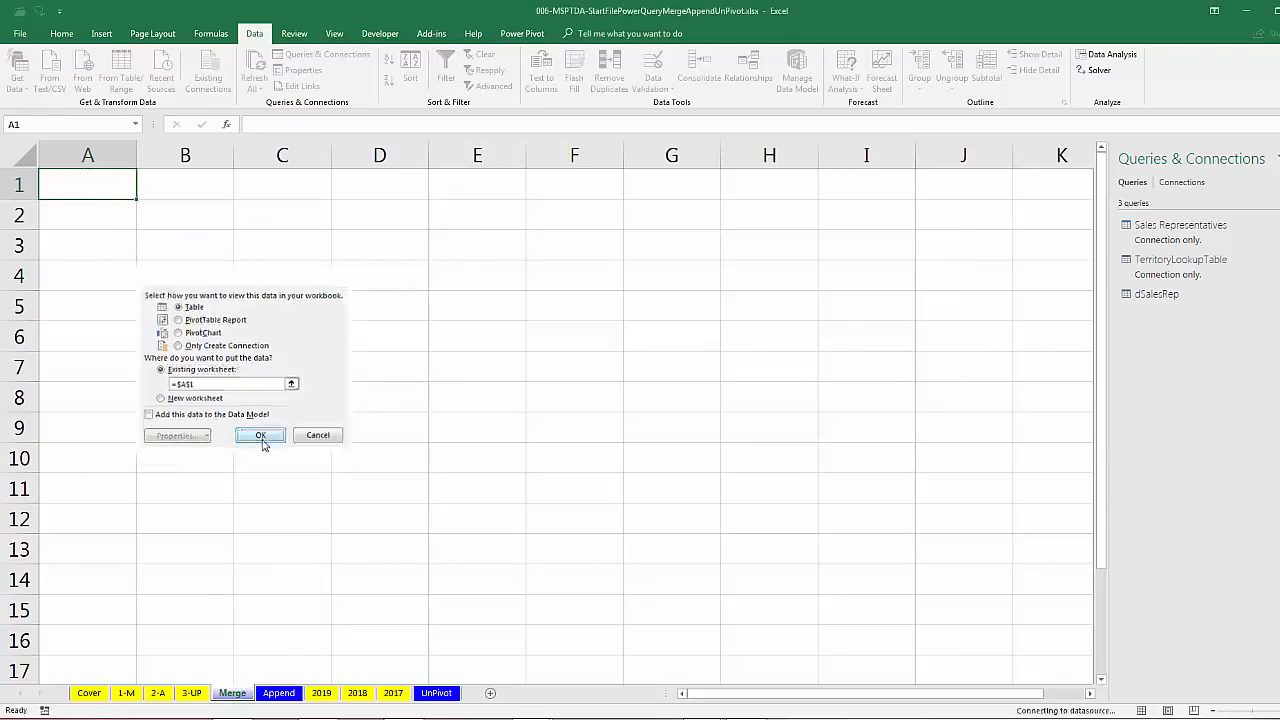
Step: Look through the values in the loaded table's Territory filter list down to the last entries
{"action": "scroll", "coordinate": [262, 440], "scroll_direction": "down", "scroll_amount": 3}
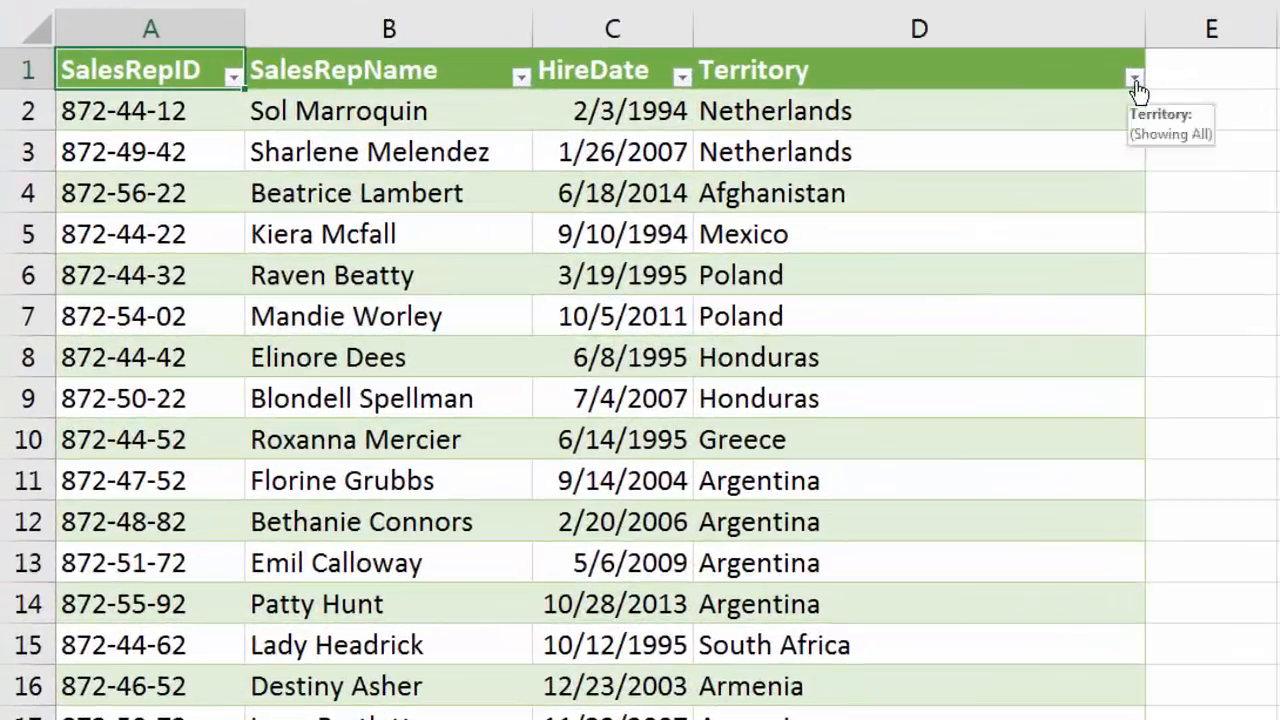
{"action": "left_click", "coordinate": [666, 180]}
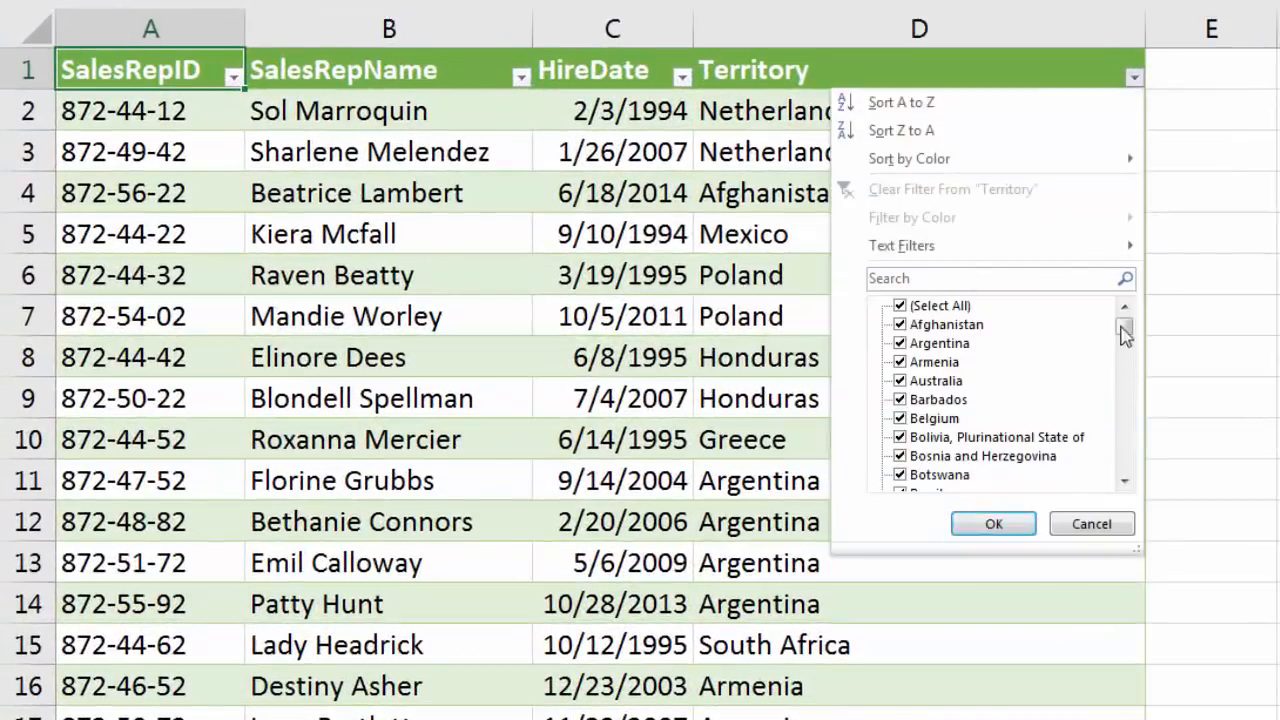
{"action": "left_click_drag", "start_coordinate": [1124, 325], "coordinate": [1127, 437]}
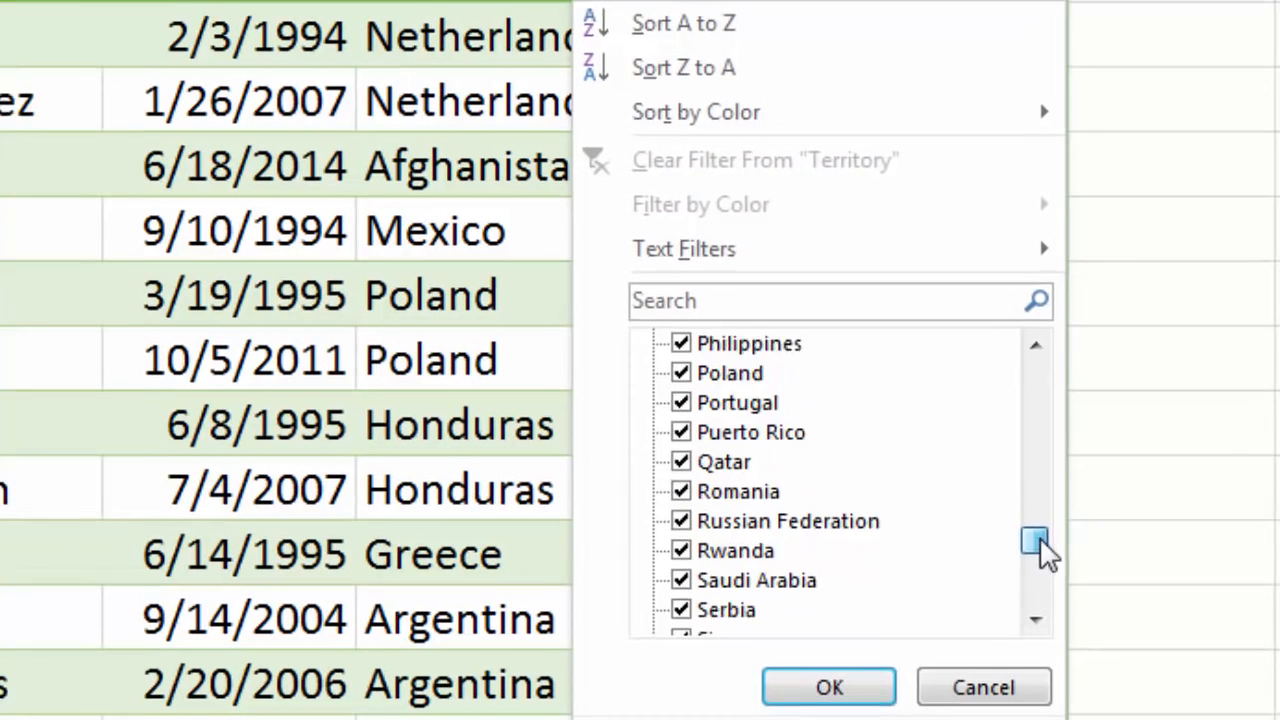
{"action": "left_click_drag", "start_coordinate": [1040, 540], "coordinate": [1040, 592]}
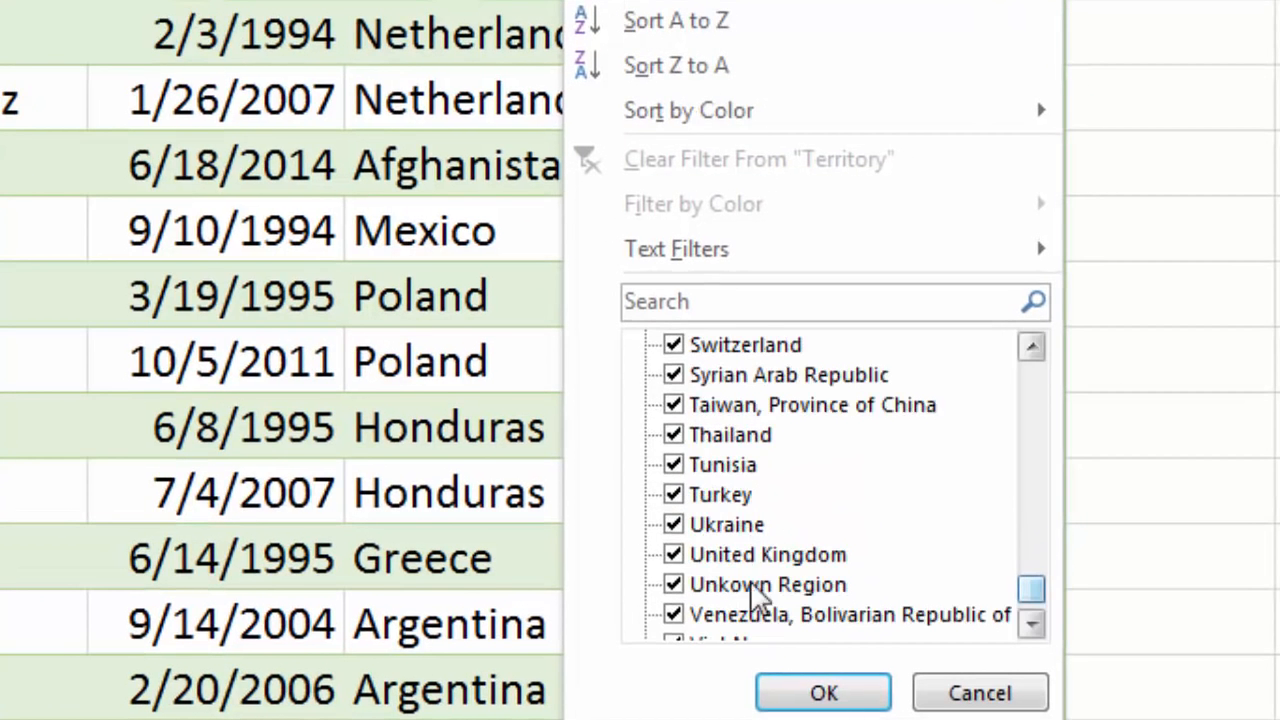
{"action": "left_click", "coordinate": [846, 693]}
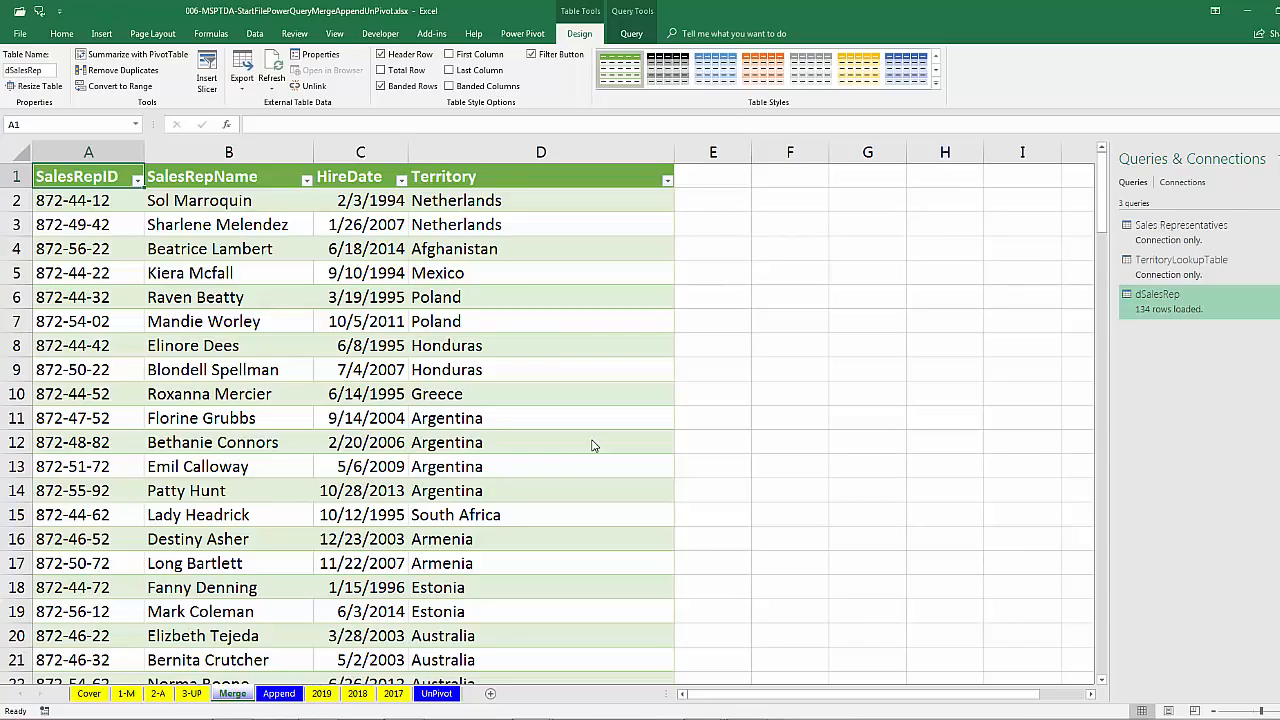
Step: Save the workbook and open the source file 006-MSPTDA-dSalesRepTable.xlsx from the Merge folder
{"action": "key", "text": "ctrl+s"}
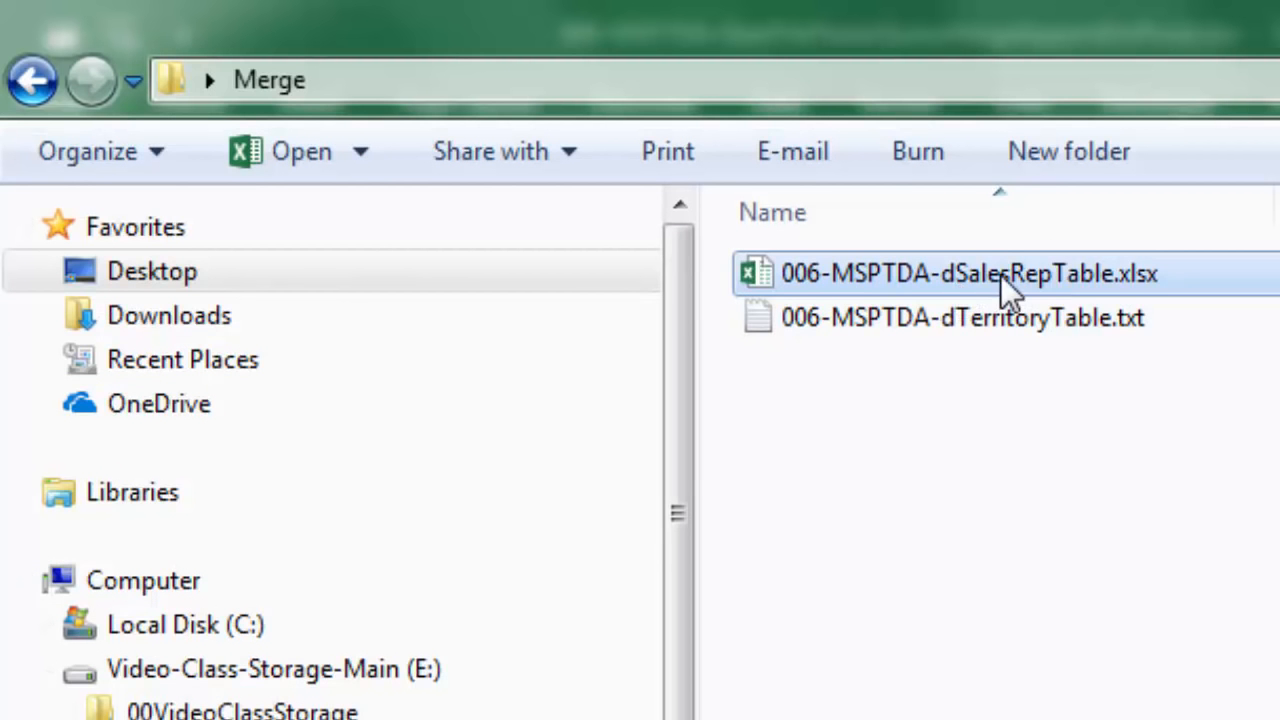
{"action": "double_click", "coordinate": [1045, 285]}
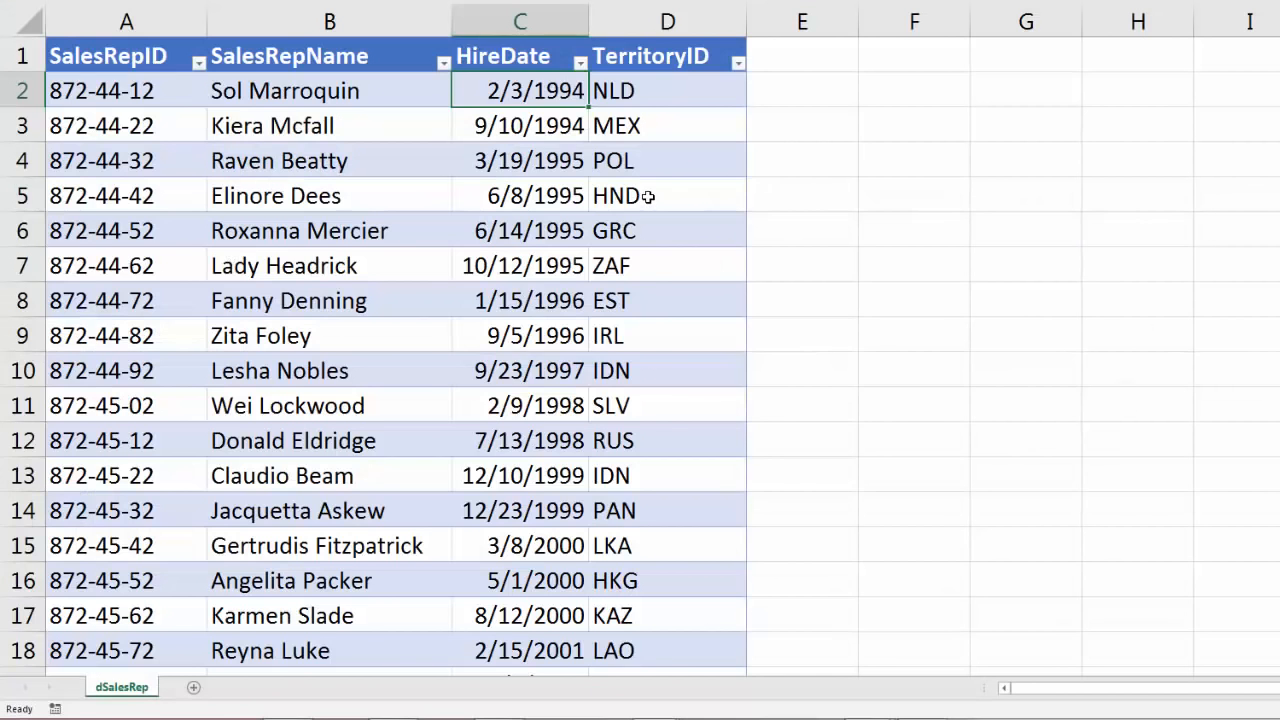
Step: Append a new row after the last record of the source dSalesRep table and enter the next sales rep ID
{"action": "left_click", "coordinate": [648, 197]}
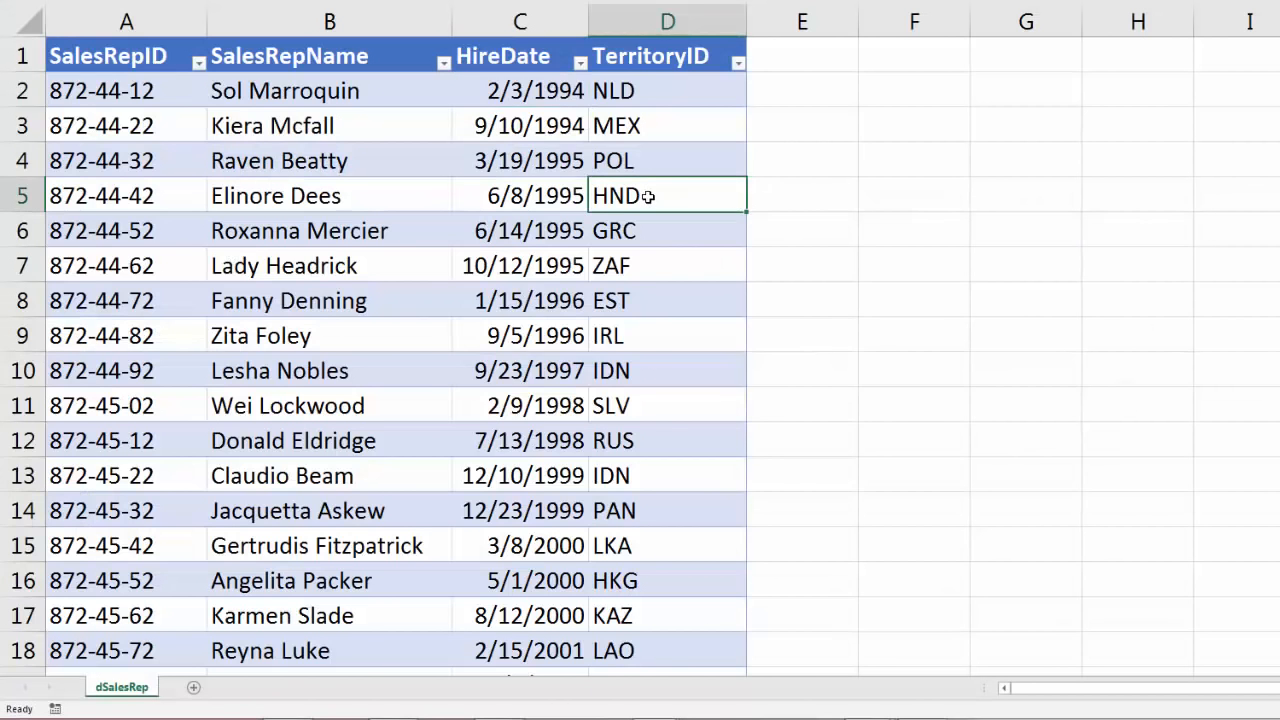
{"action": "key", "text": "ctrl+Down"}
{"action": "scroll", "coordinate": [648, 197], "scroll_direction": "down", "scroll_amount": 4}
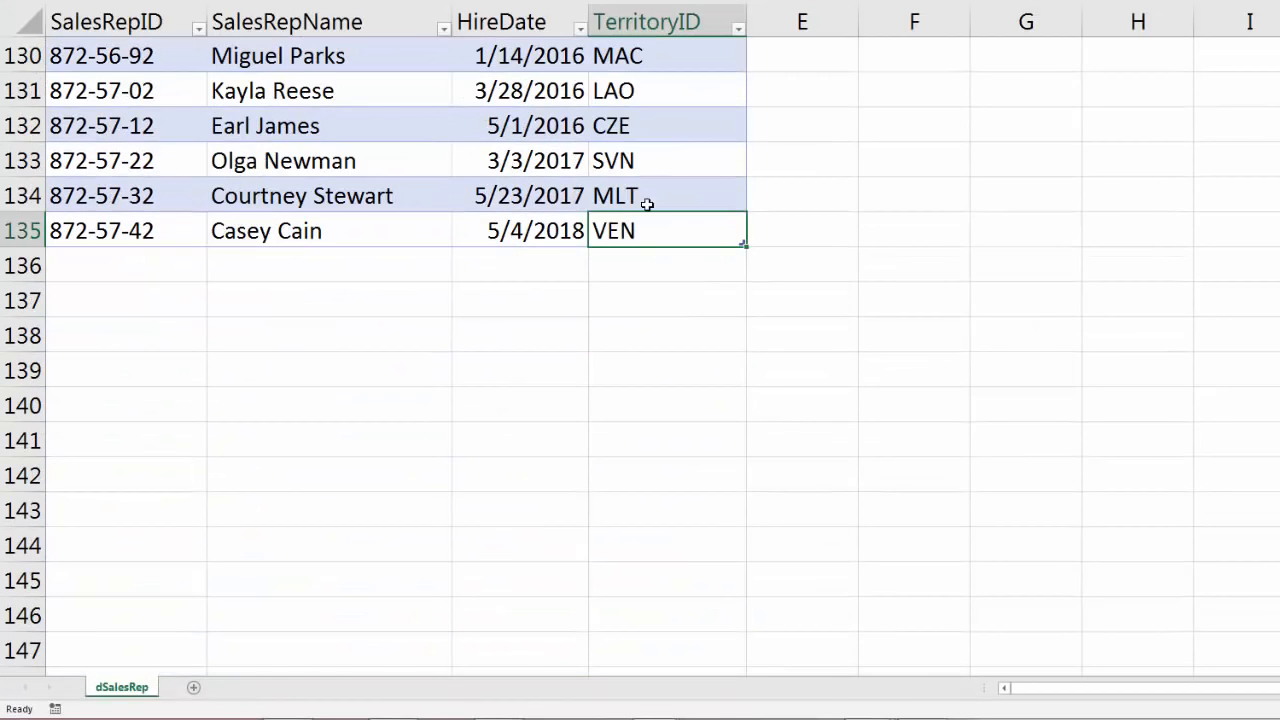
{"action": "key", "text": "Tab"}
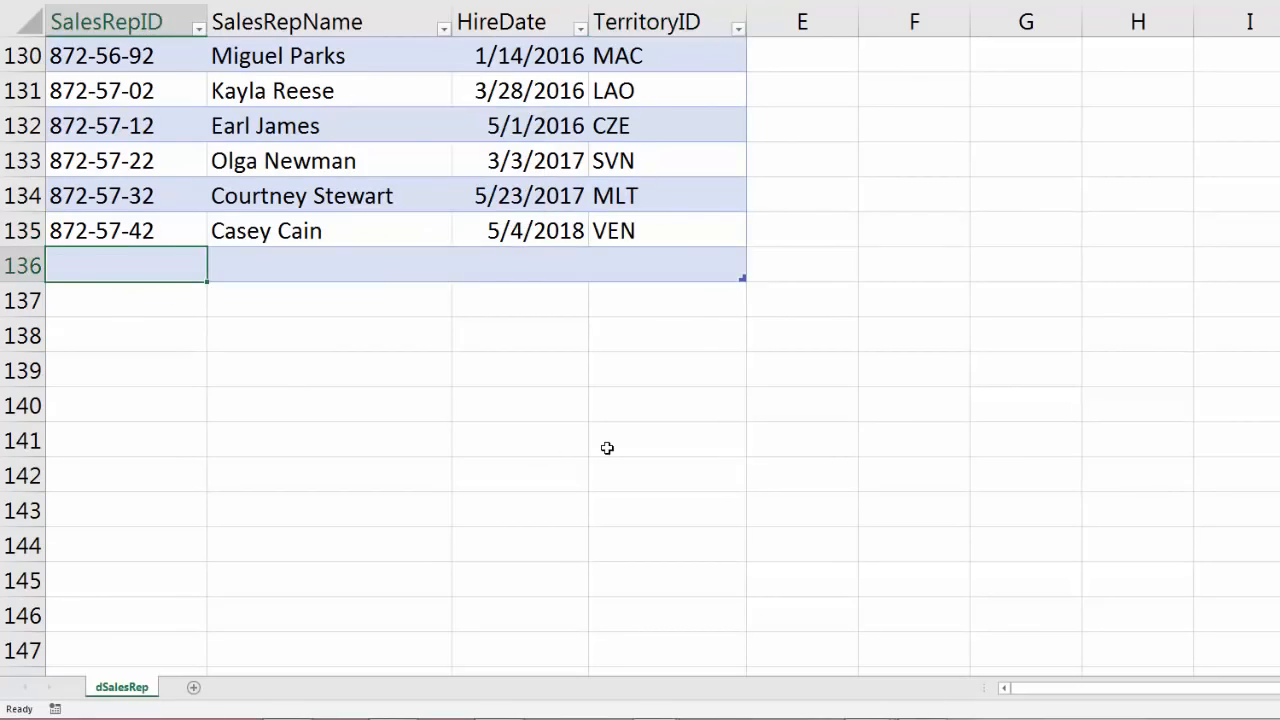
{"action": "type", "text": "872-57-52"}
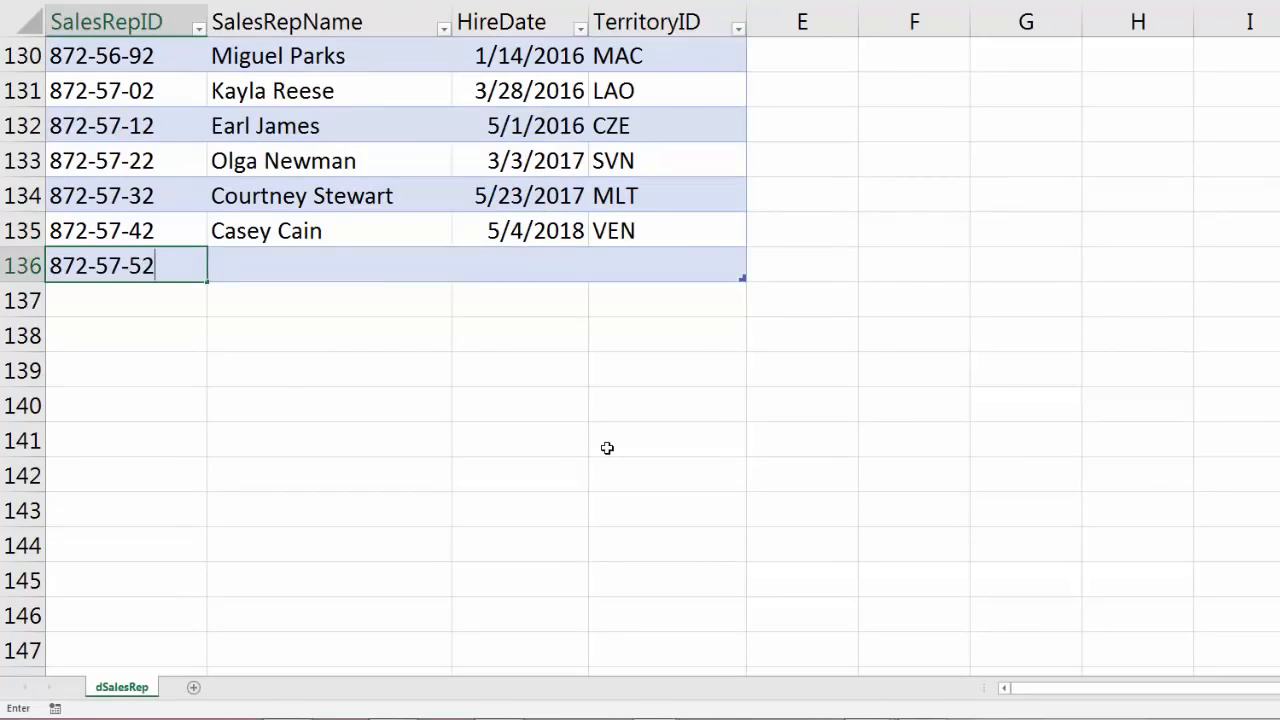
Step: Complete the new record with the sales rep's full name, hire date 7/12/2018 and TerritoryID USA
{"action": "key", "text": "Tab"}
{"action": "type", "text": "S"}
{"action": "type", "text": "x Radcoolinator"}
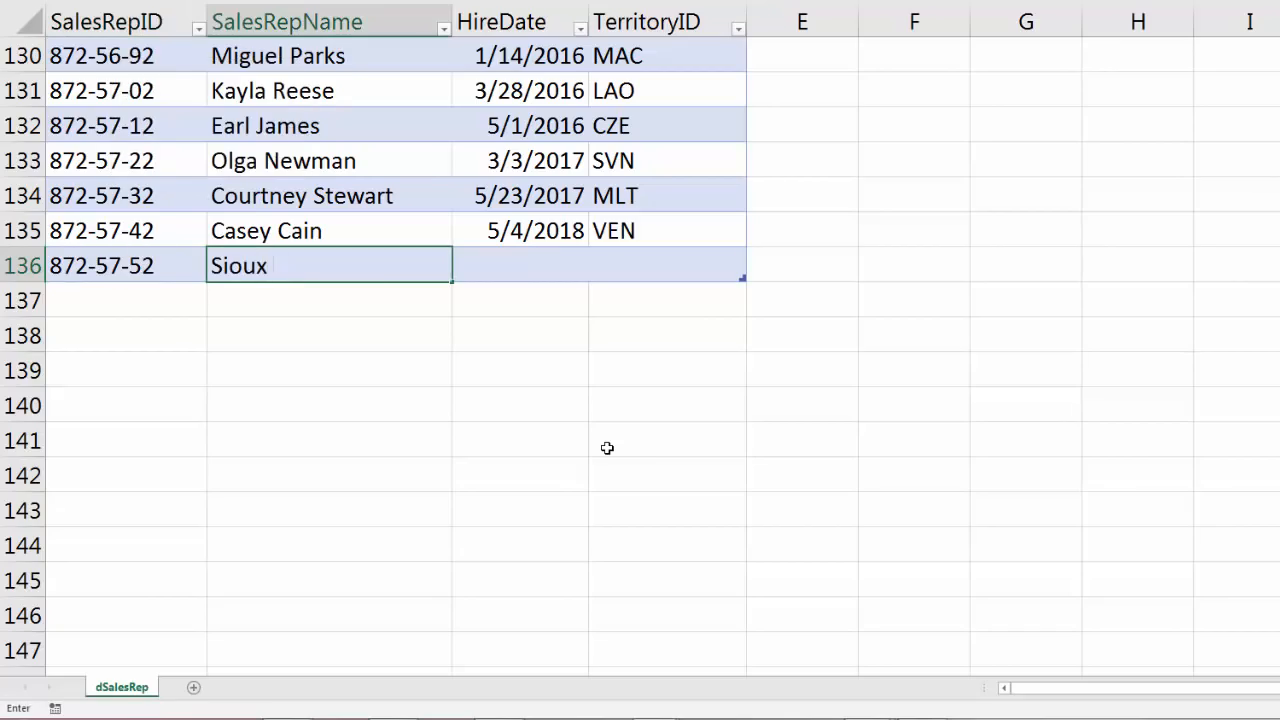
{"action": "key", "text": "Tab"}
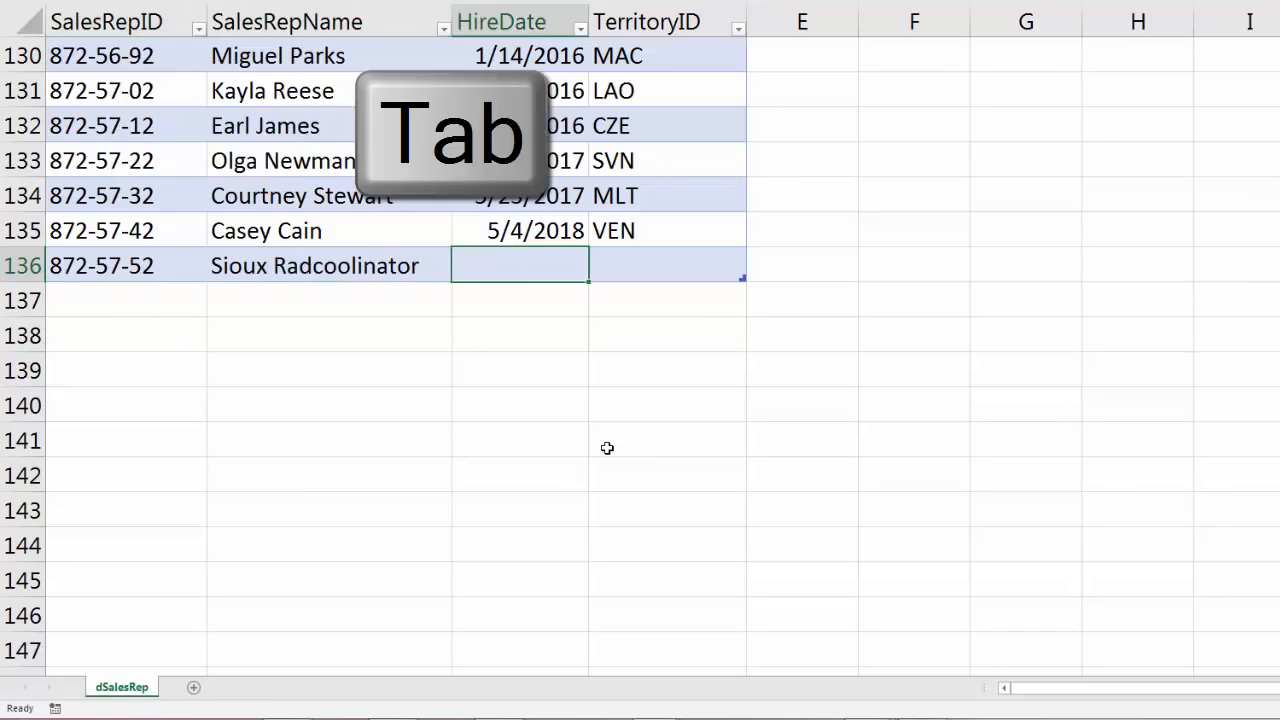
{"action": "key", "text": "ctrl+semicolon"}
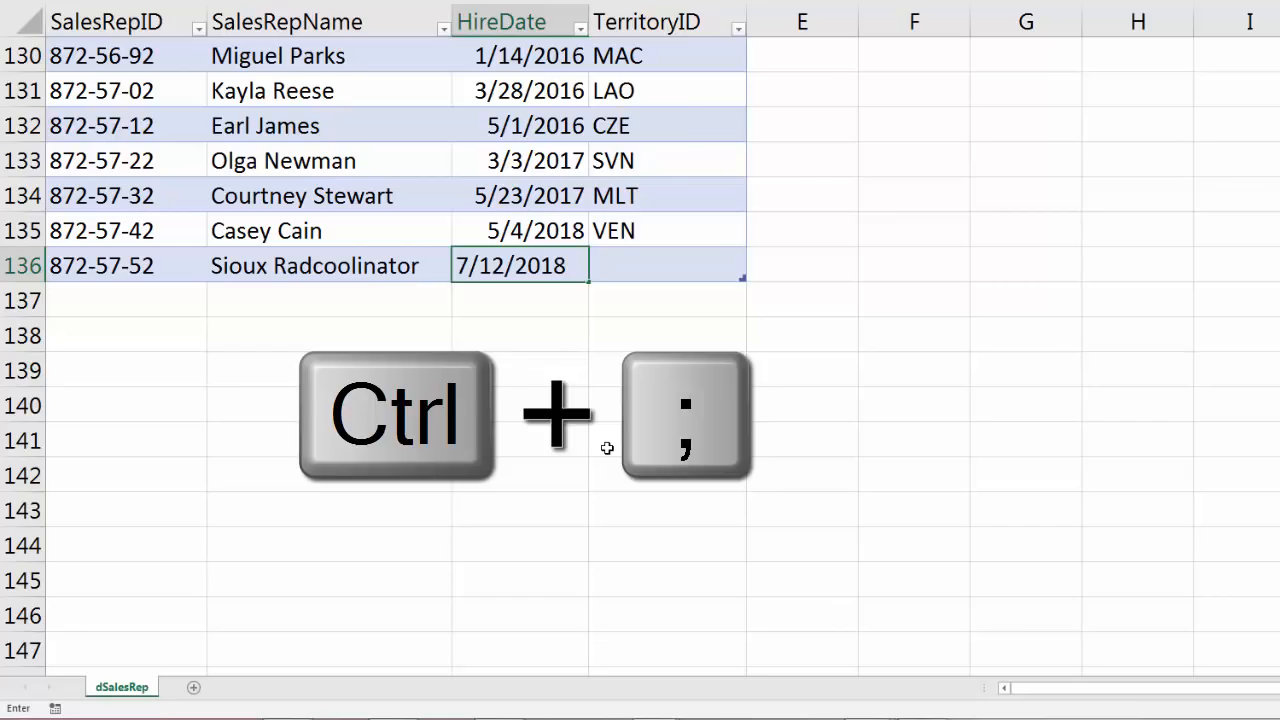
{"action": "key", "text": "Tab"}
{"action": "type", "text": "US"}
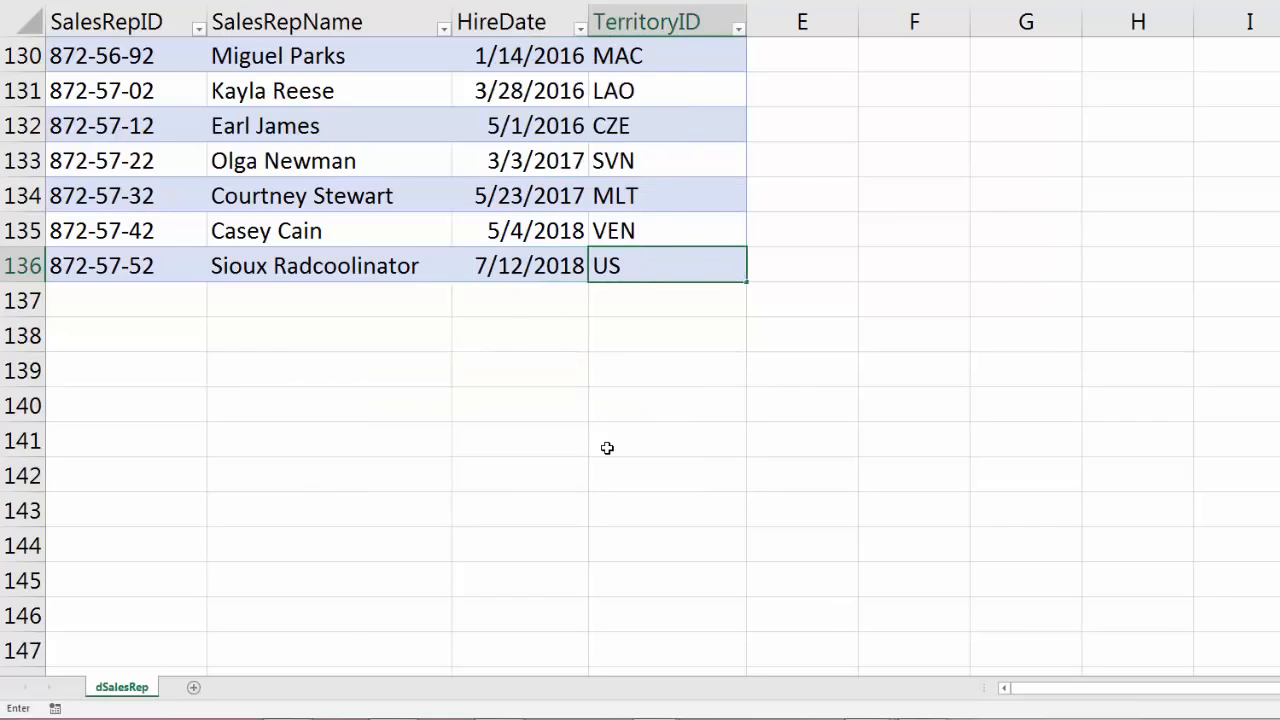
{"action": "key", "text": "Return"}
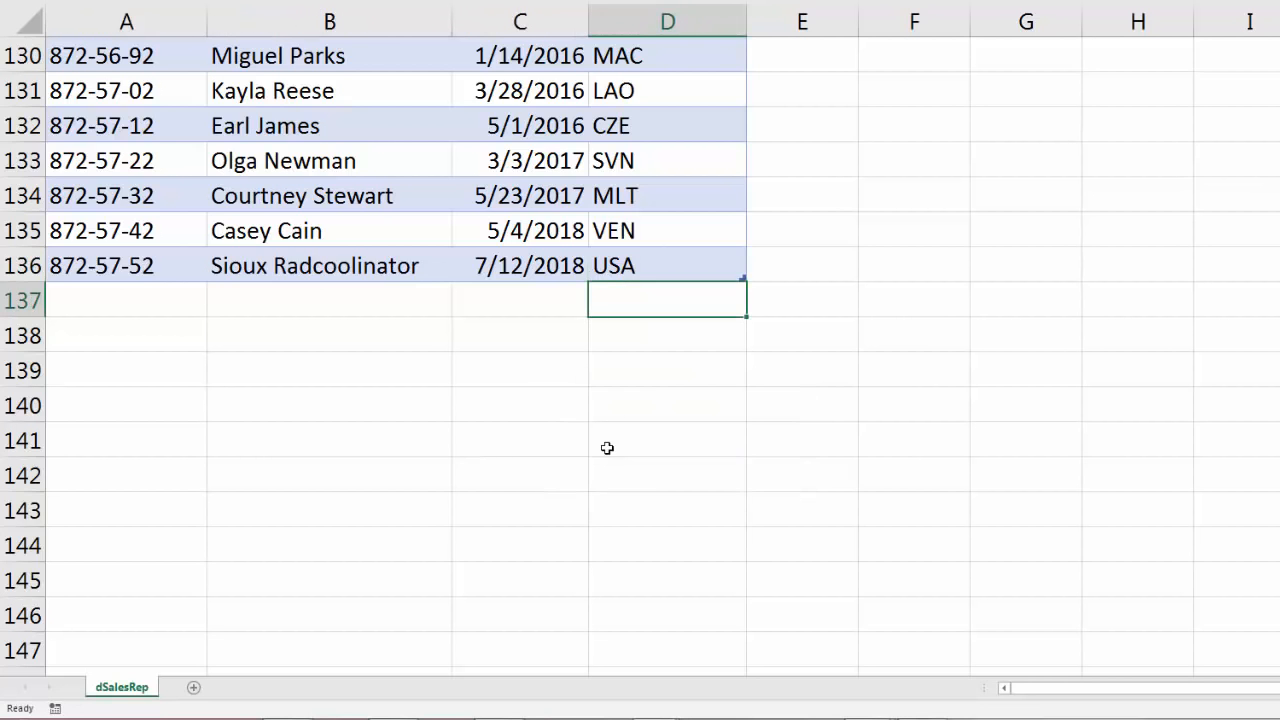
Step: Save and close the source file, and refresh the dSalesRep table on the Merge worksheet
{"action": "key", "text": "ctrl+s"}
{"action": "key", "text": "alt+F4"}
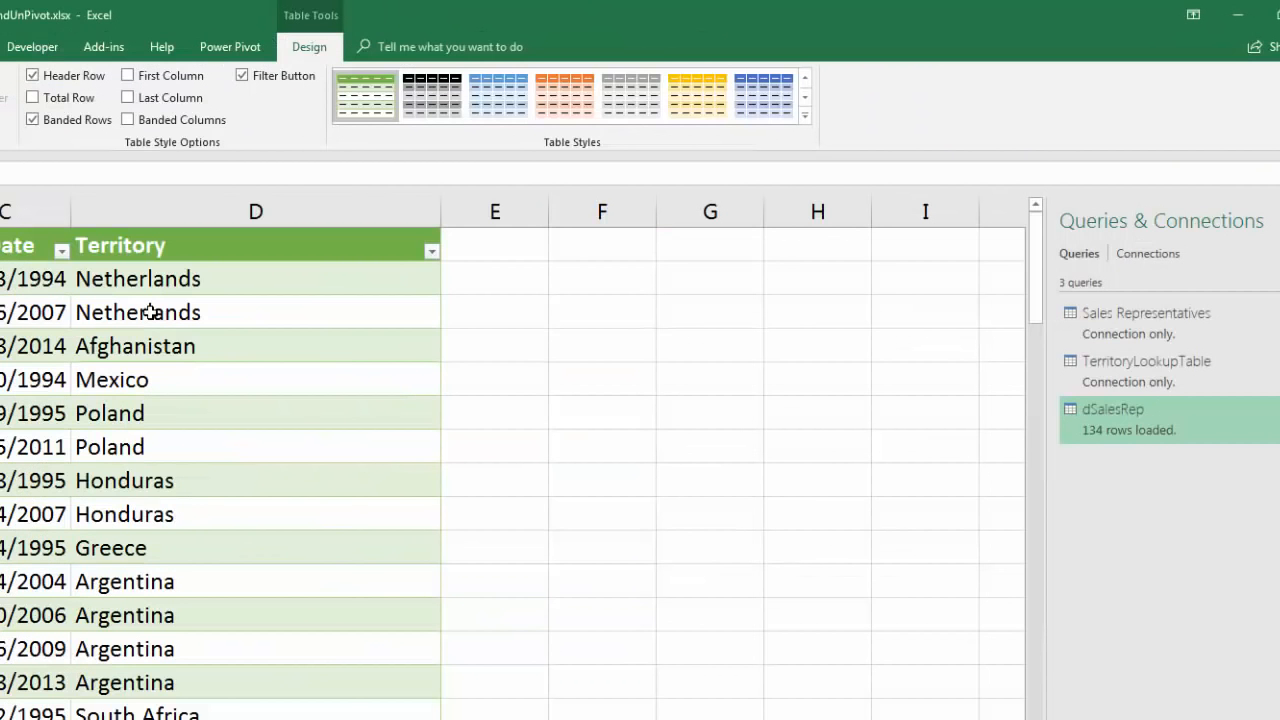
{"action": "right_click", "coordinate": [466, 225]}
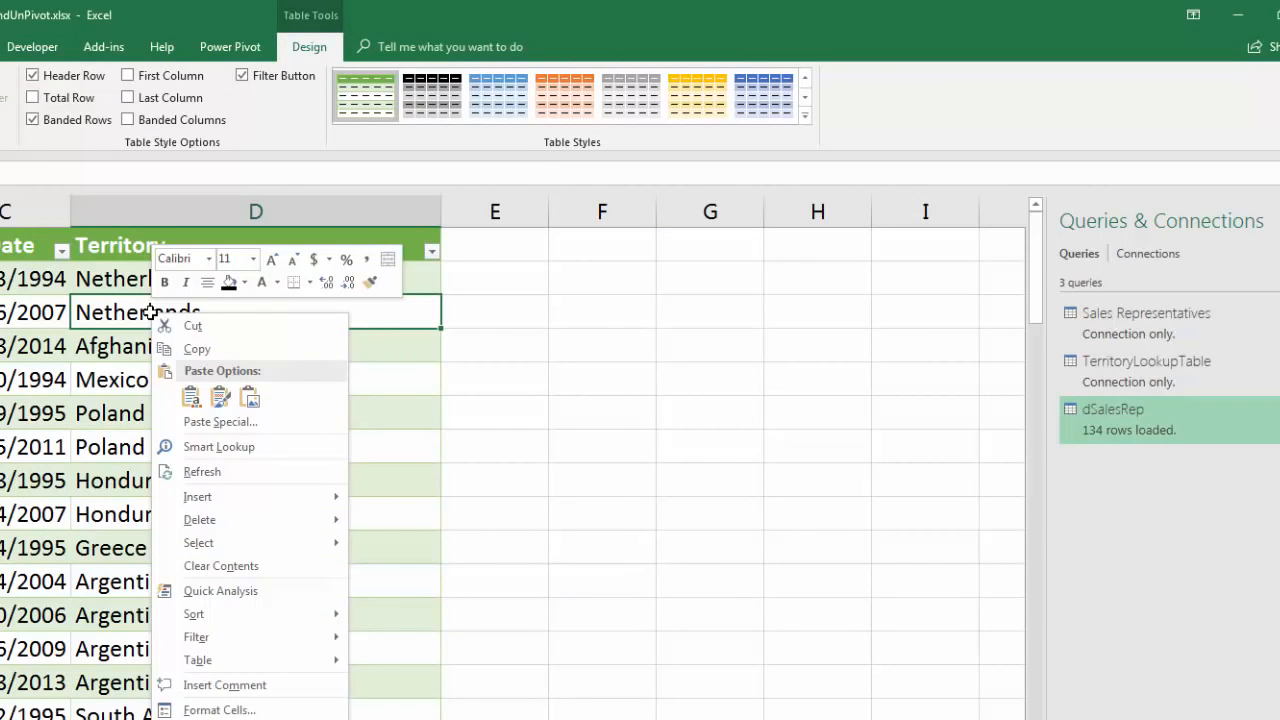
{"action": "left_click", "coordinate": [218, 472]}
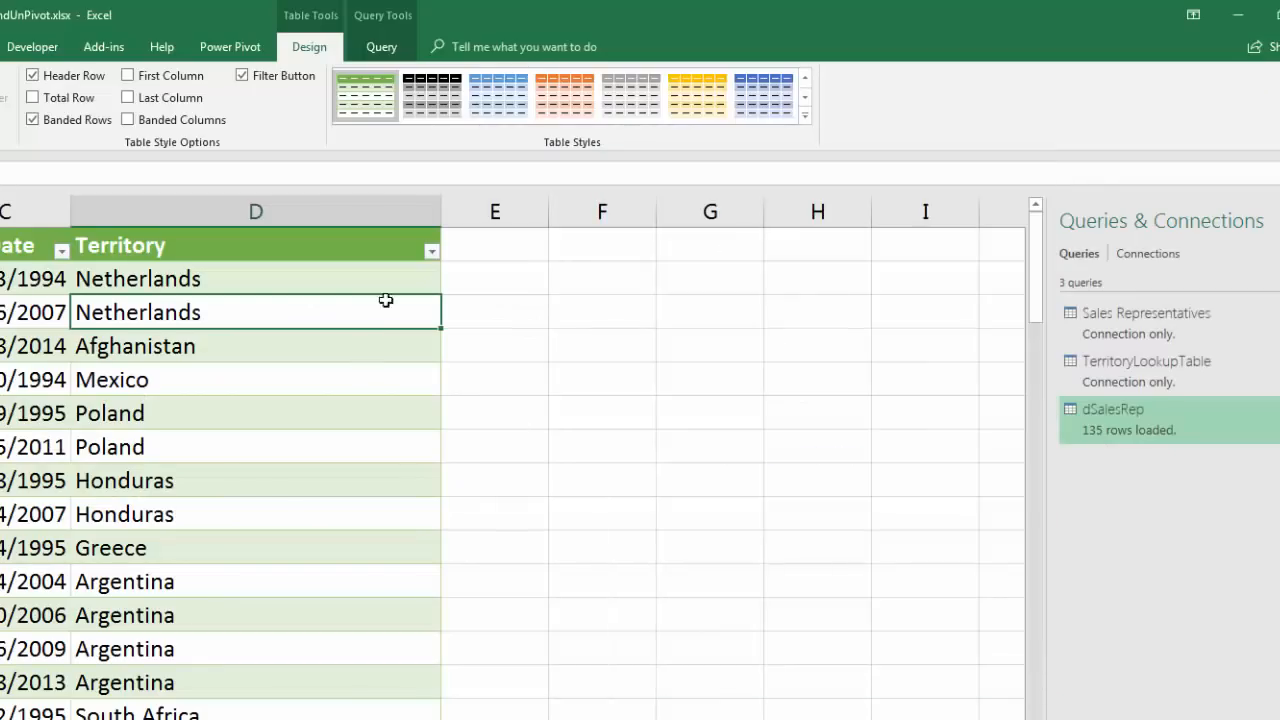
Step: Check the refreshed table's Territory filter list and its last records for the added sales rep
{"action": "left_click", "coordinate": [431, 251]}
{"action": "left_click_drag", "start_coordinate": [425, 457], "coordinate": [424, 566]}
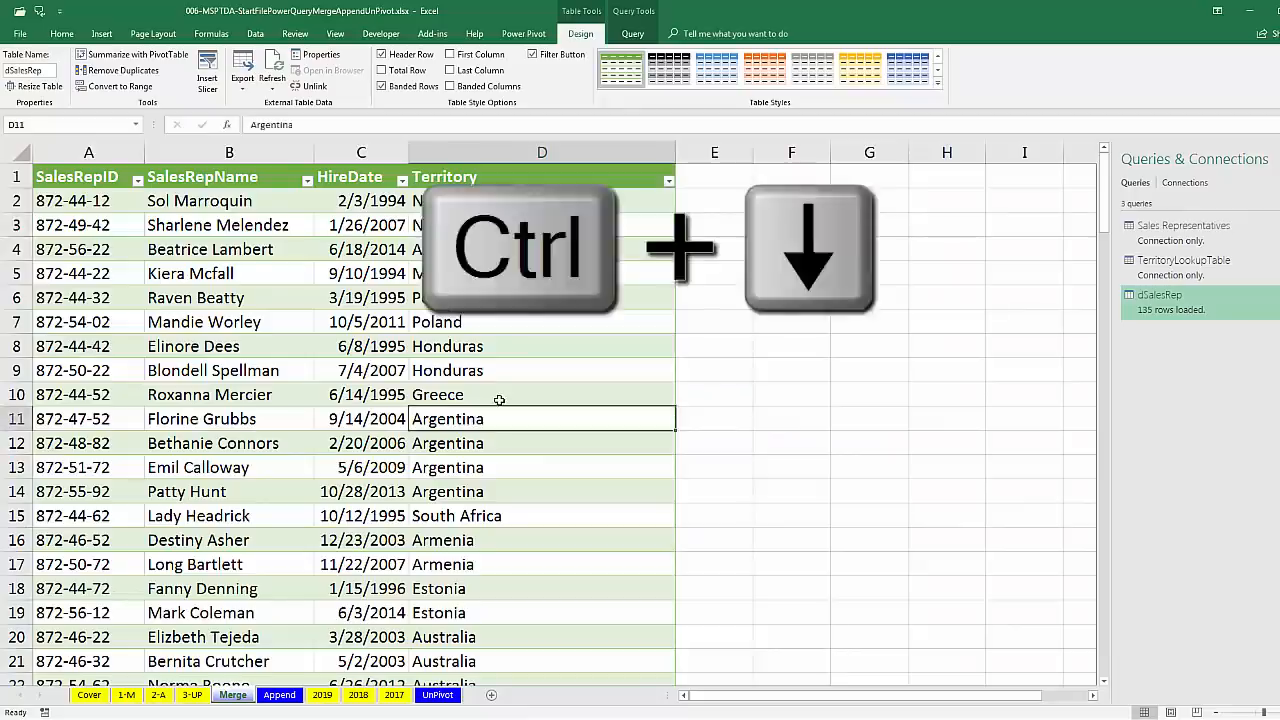
{"action": "key", "text": "ctrl+Down"}
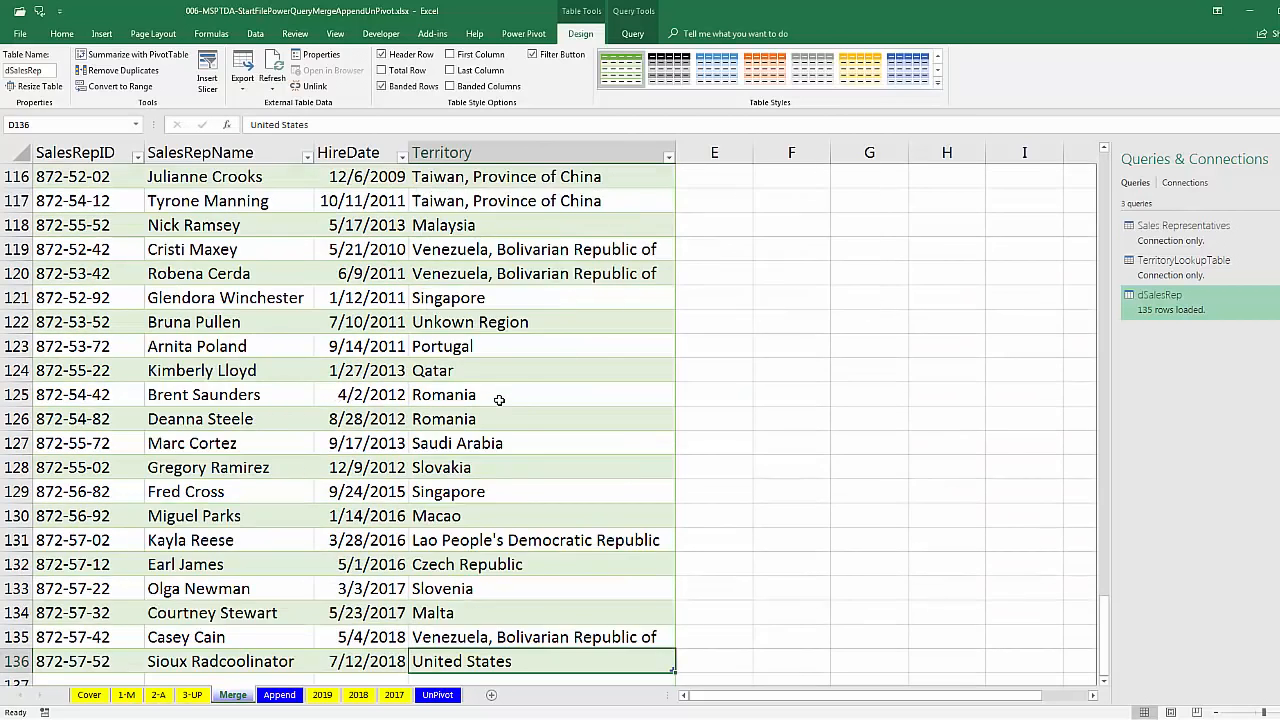
{"action": "scroll", "coordinate": [456, 545], "scroll_direction": "down", "scroll_amount": 2}
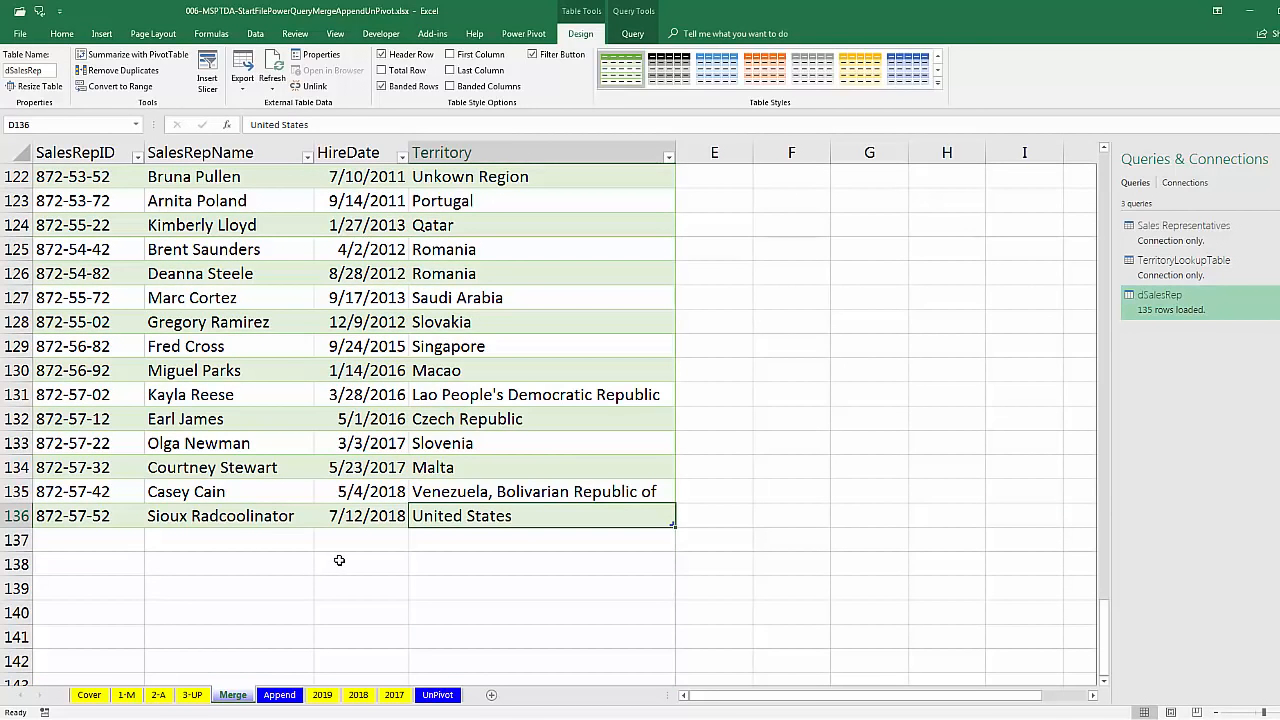
{"action": "key", "text": "ctrl+Home"}
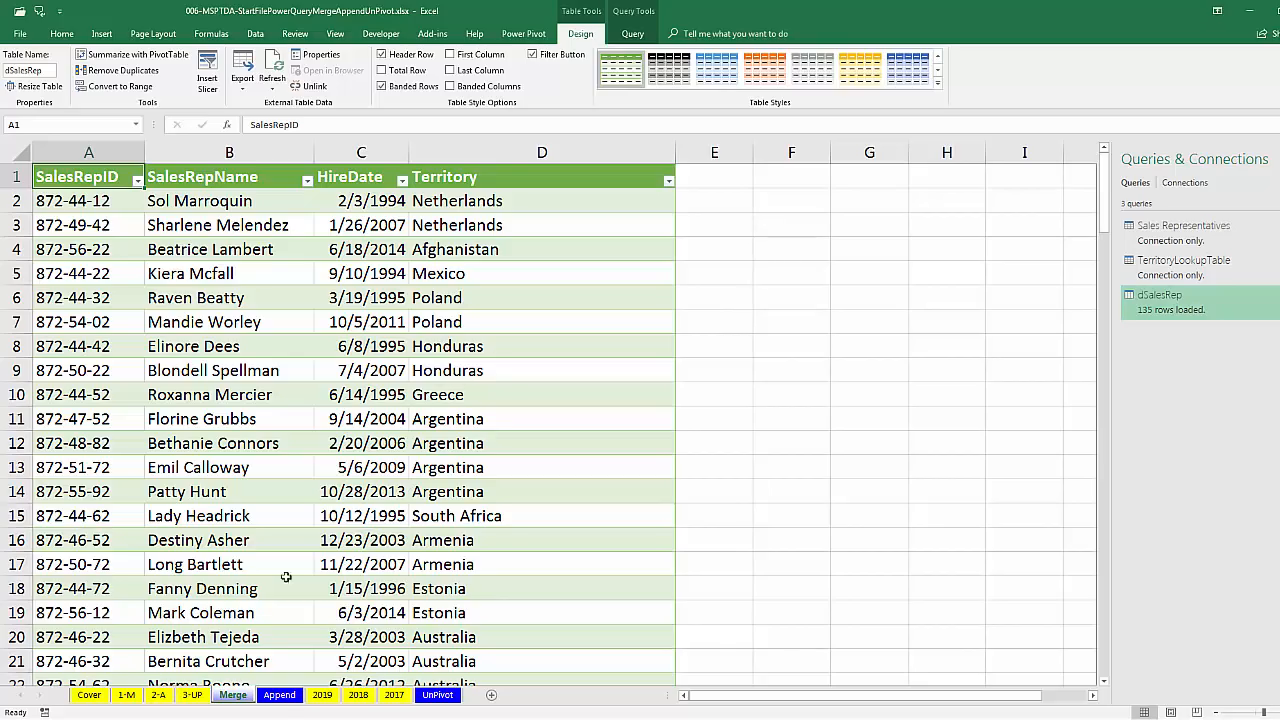
Step: Review the Append sheet and compare the columns of the sales tables on the 2017, 2018 and 2019 sheets
{"action": "left_click", "coordinate": [280, 695]}
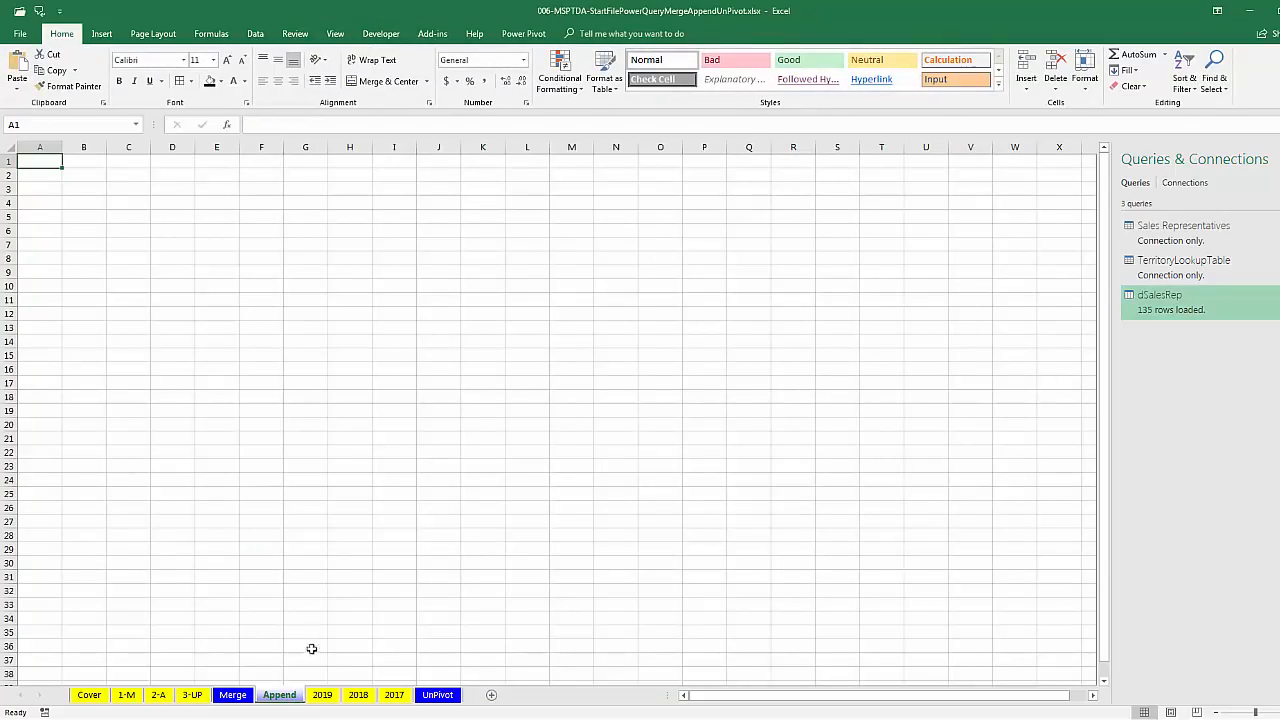
{"action": "left_click", "coordinate": [395, 695]}
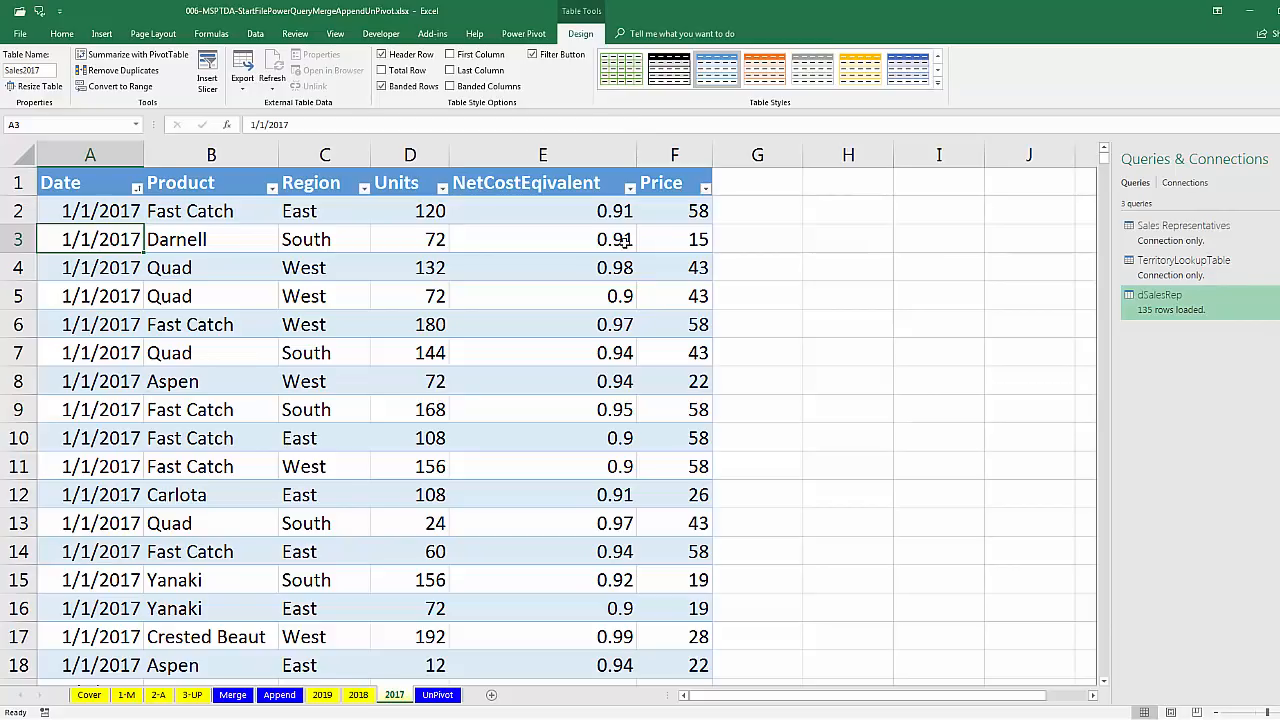
{"action": "left_click", "coordinate": [358, 694]}
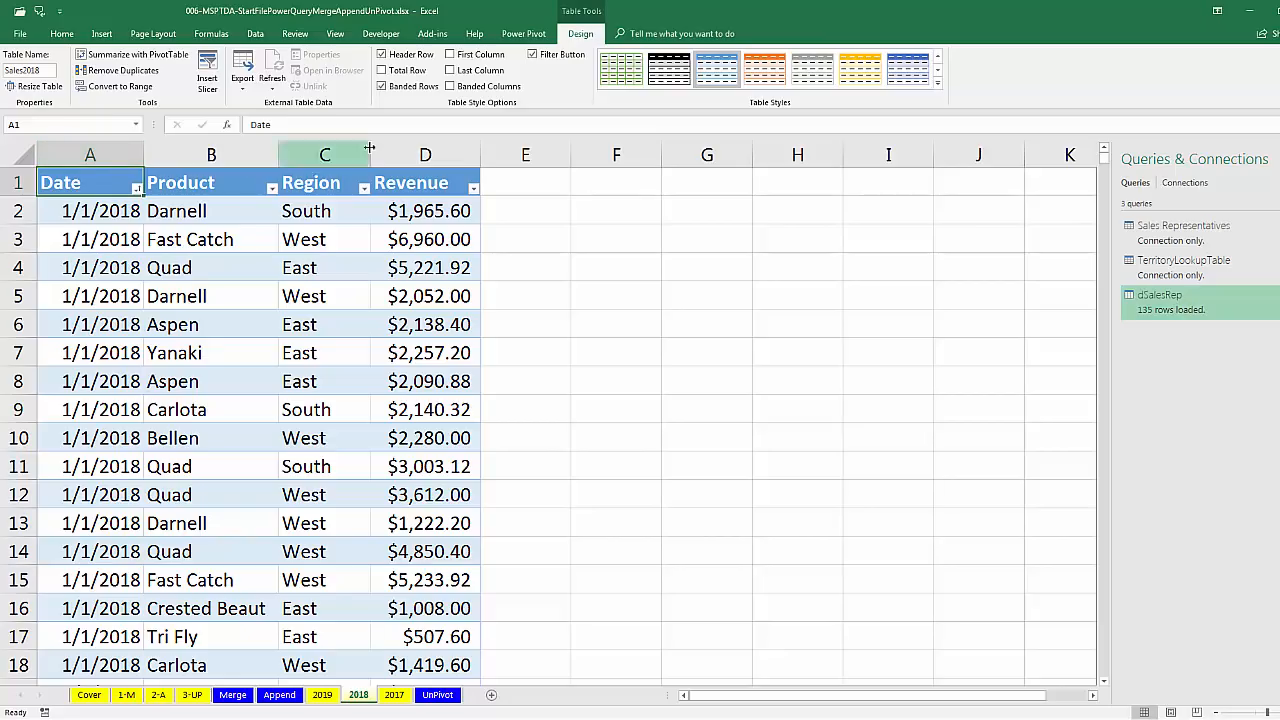
{"action": "left_click", "coordinate": [322, 695]}
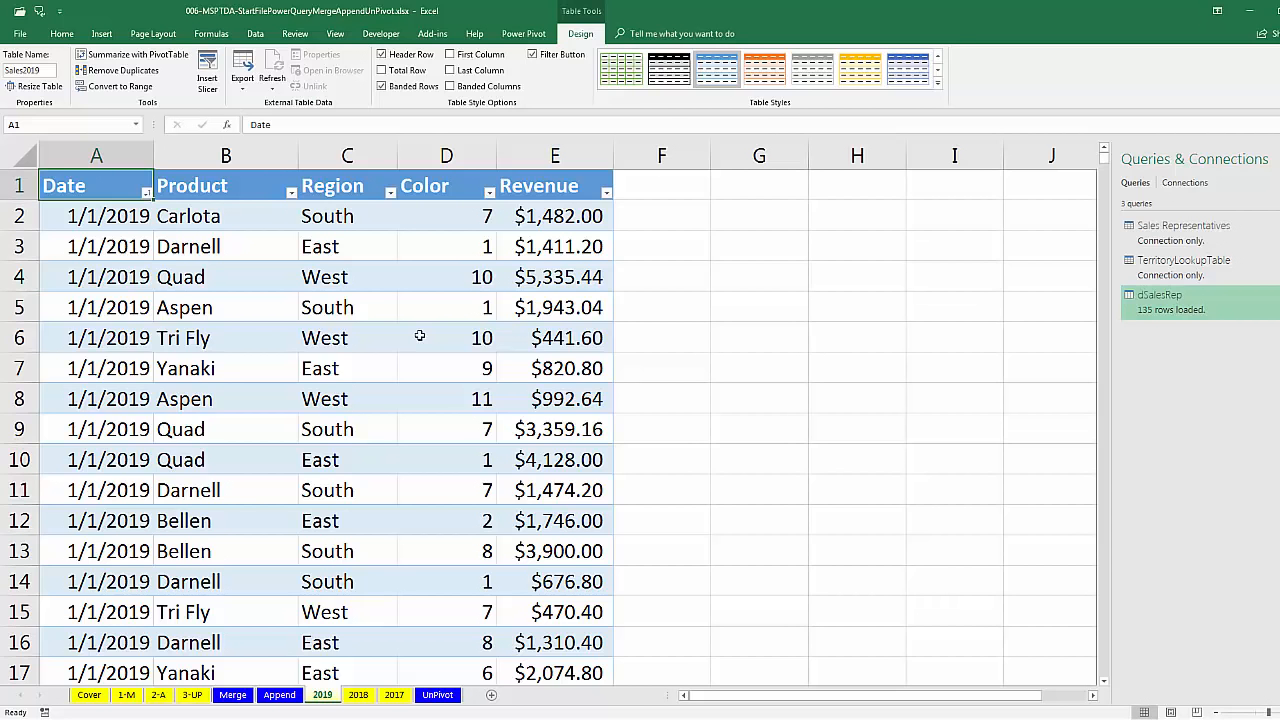
Step: Import the Sales2019 table into Power Query and set its Date column to the Date type, replacing the current conversion
{"action": "left_click", "coordinate": [370, 252]}
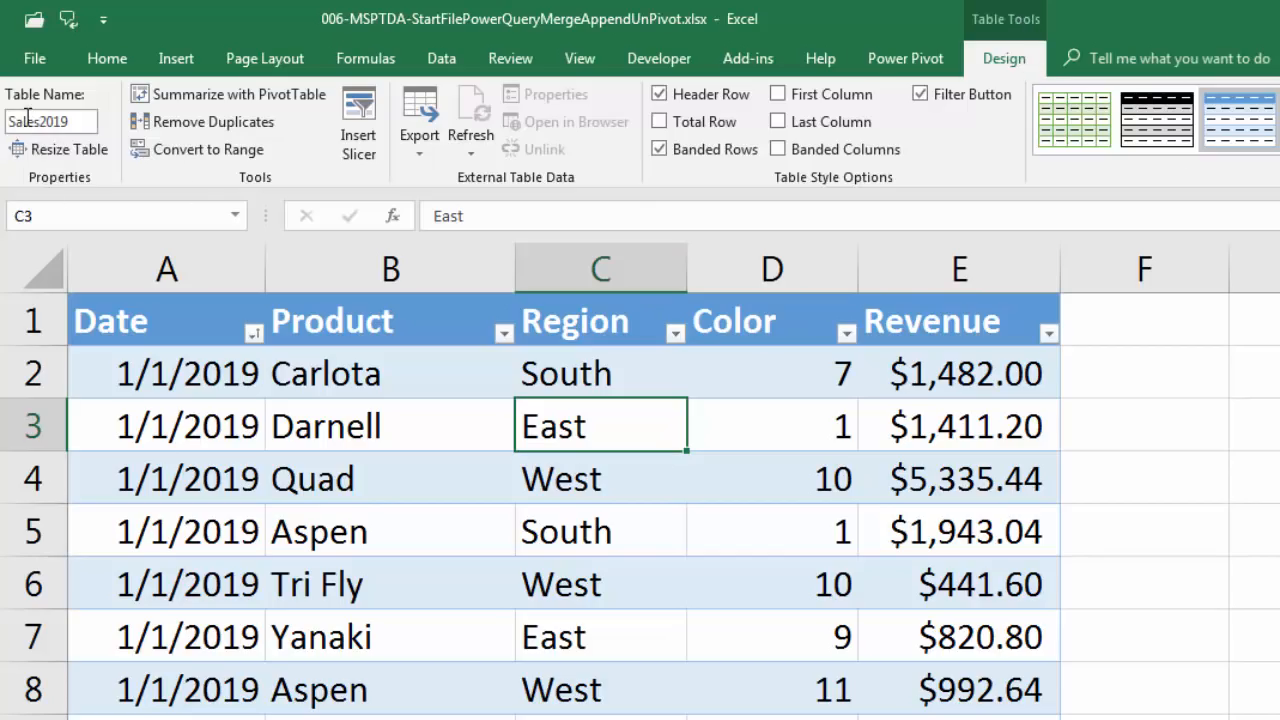
{"action": "left_click", "coordinate": [442, 60]}
{"action": "left_click", "coordinate": [215, 118]}
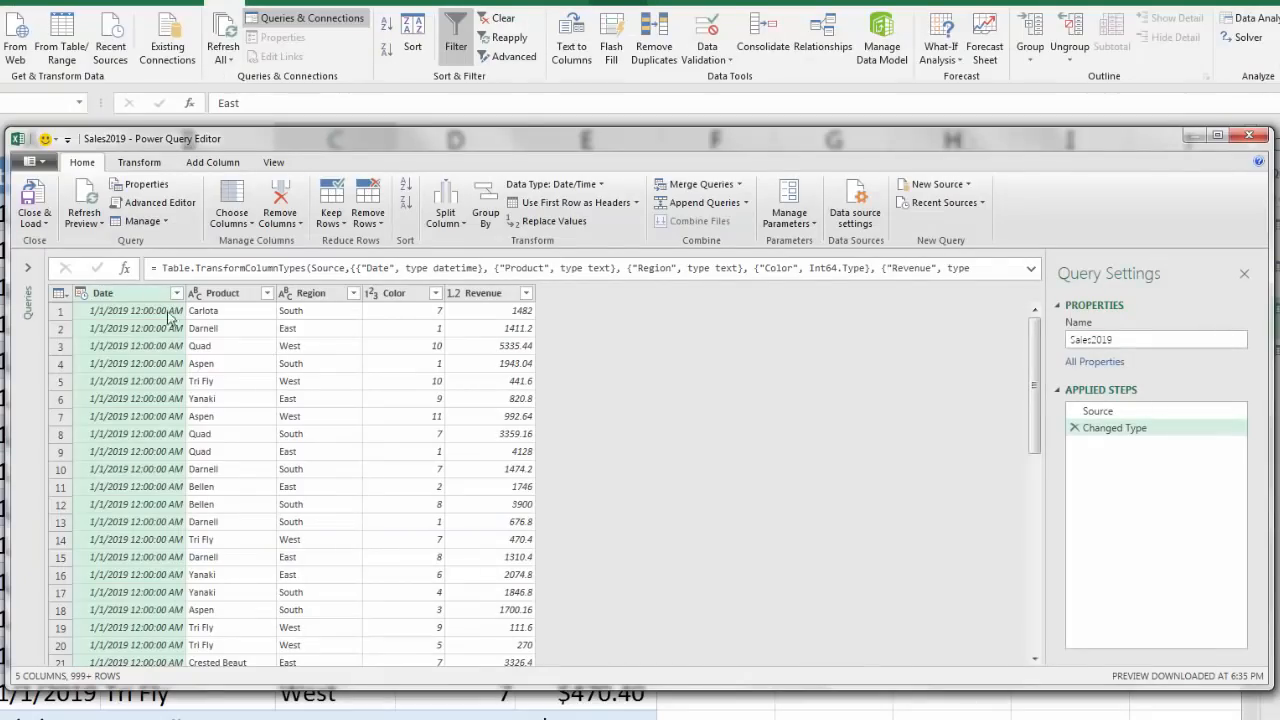
{"action": "left_click", "coordinate": [80, 294]}
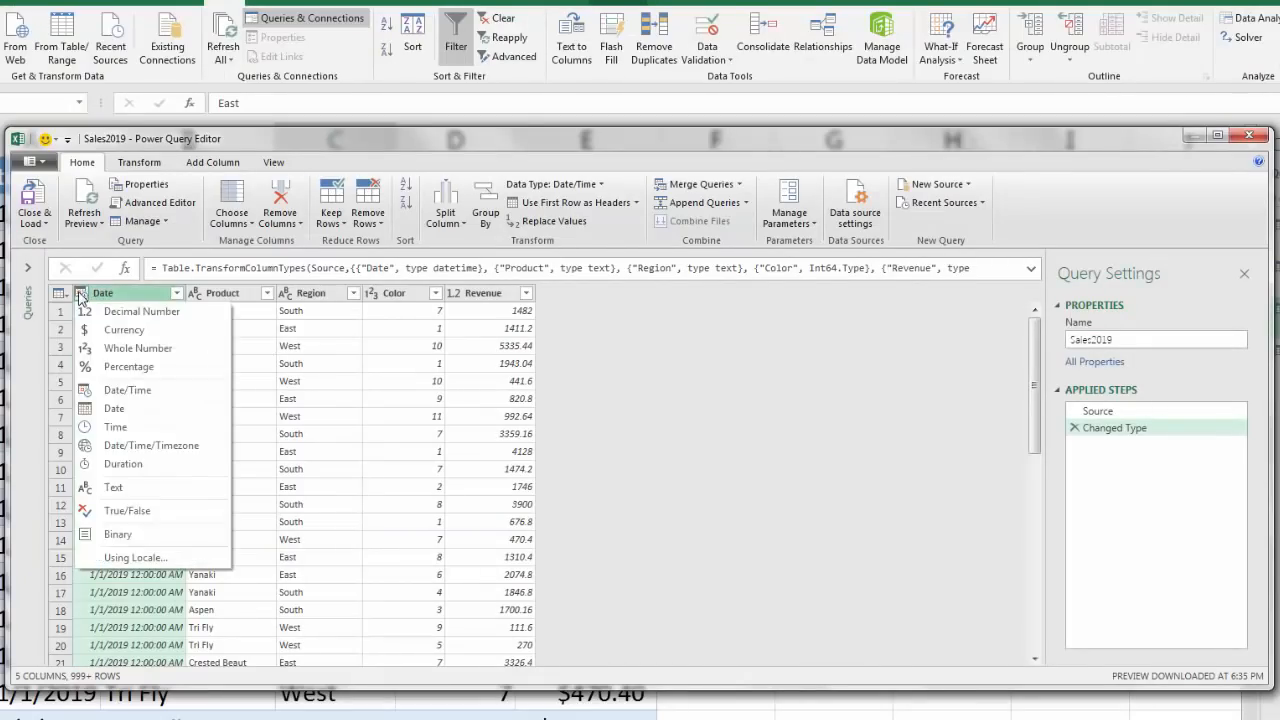
{"action": "left_click", "coordinate": [92, 411]}
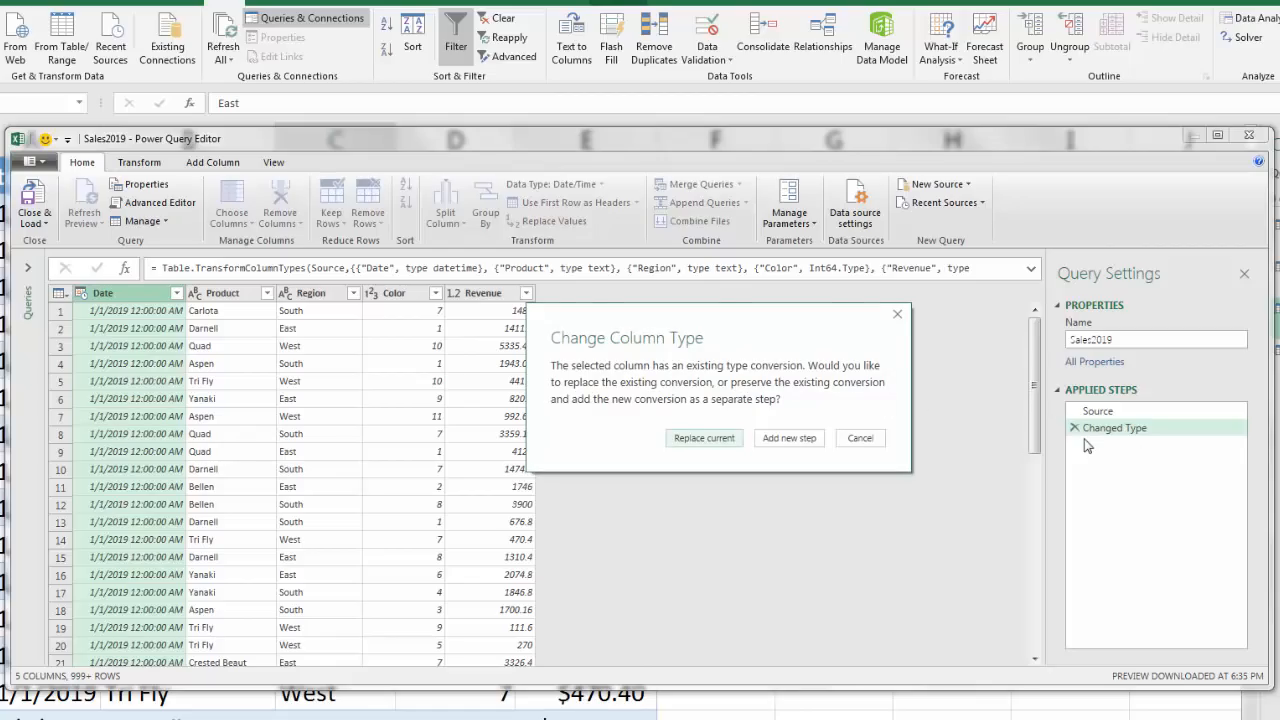
{"action": "left_click", "coordinate": [704, 438]}
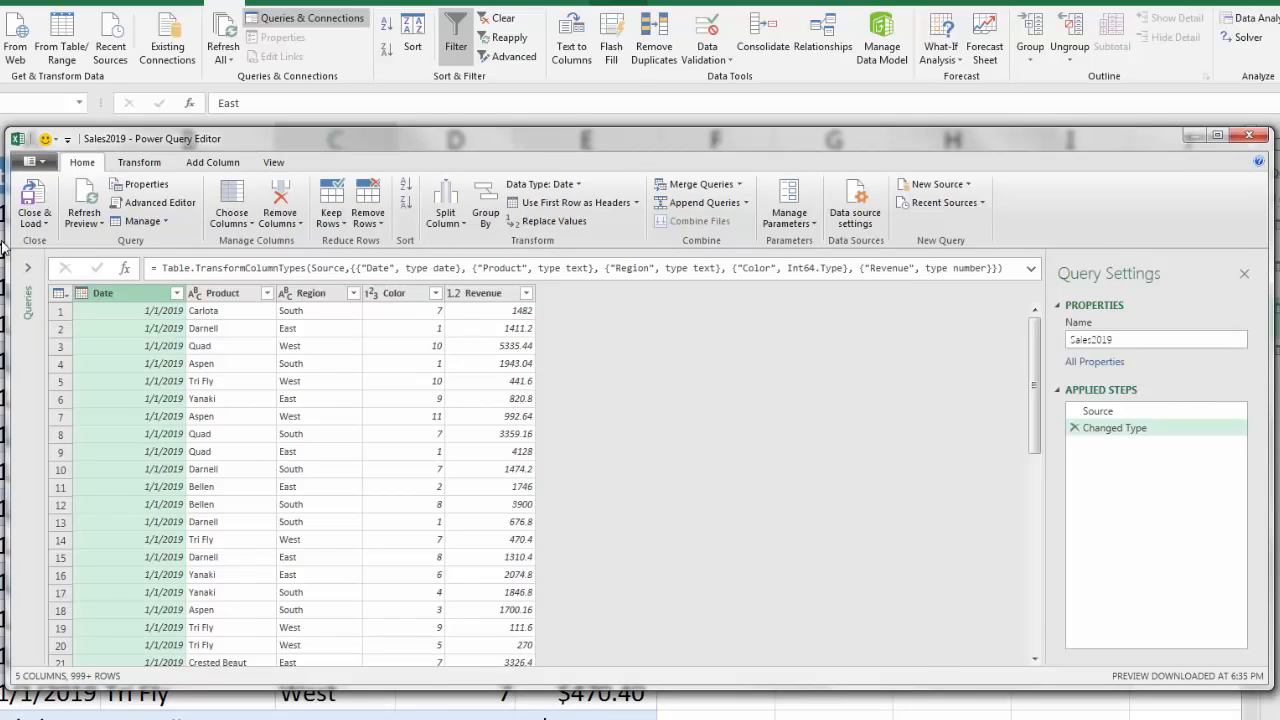
Step: Close the editor and load the Sales2019 query as a connection only
{"action": "left_click", "coordinate": [44, 228]}
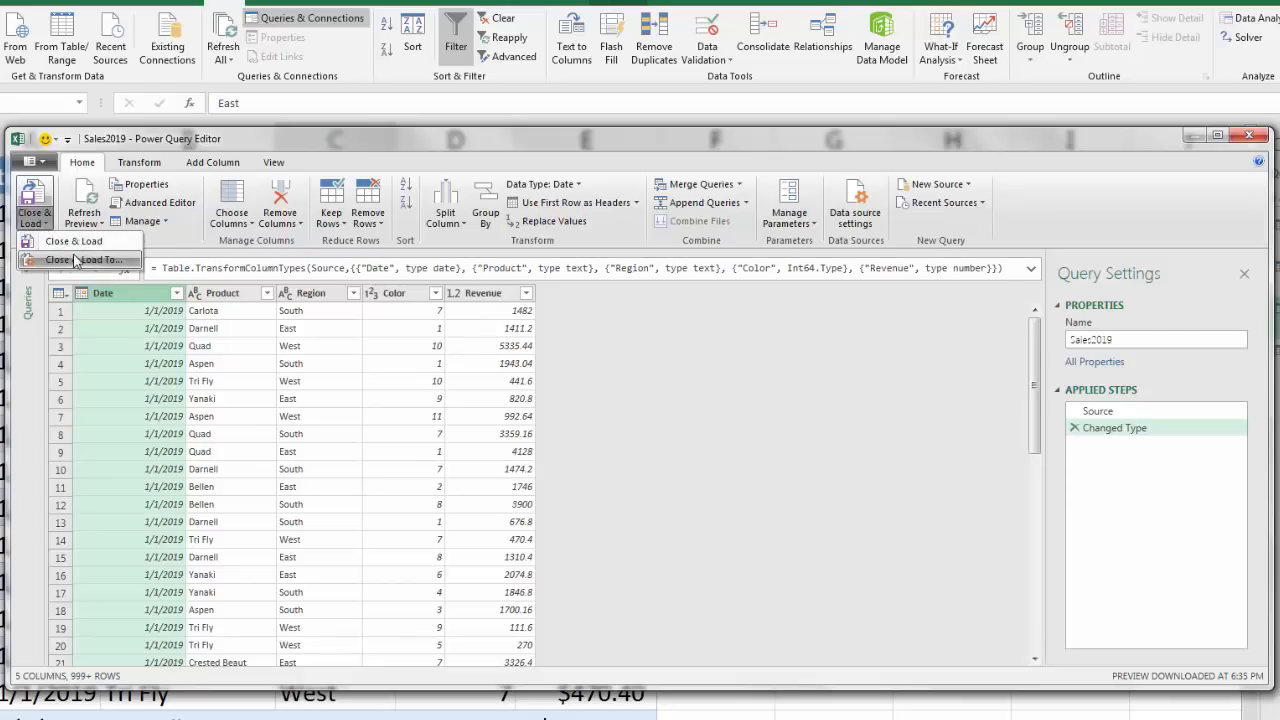
{"action": "left_click", "coordinate": [75, 261]}
{"action": "left_click", "coordinate": [130, 371]}
{"action": "left_click", "coordinate": [231, 481]}
Step: Import the Sales2018 table into Power Query and set its Date column to the Date type, replacing the current conversion
{"action": "left_click", "coordinate": [358, 694]}
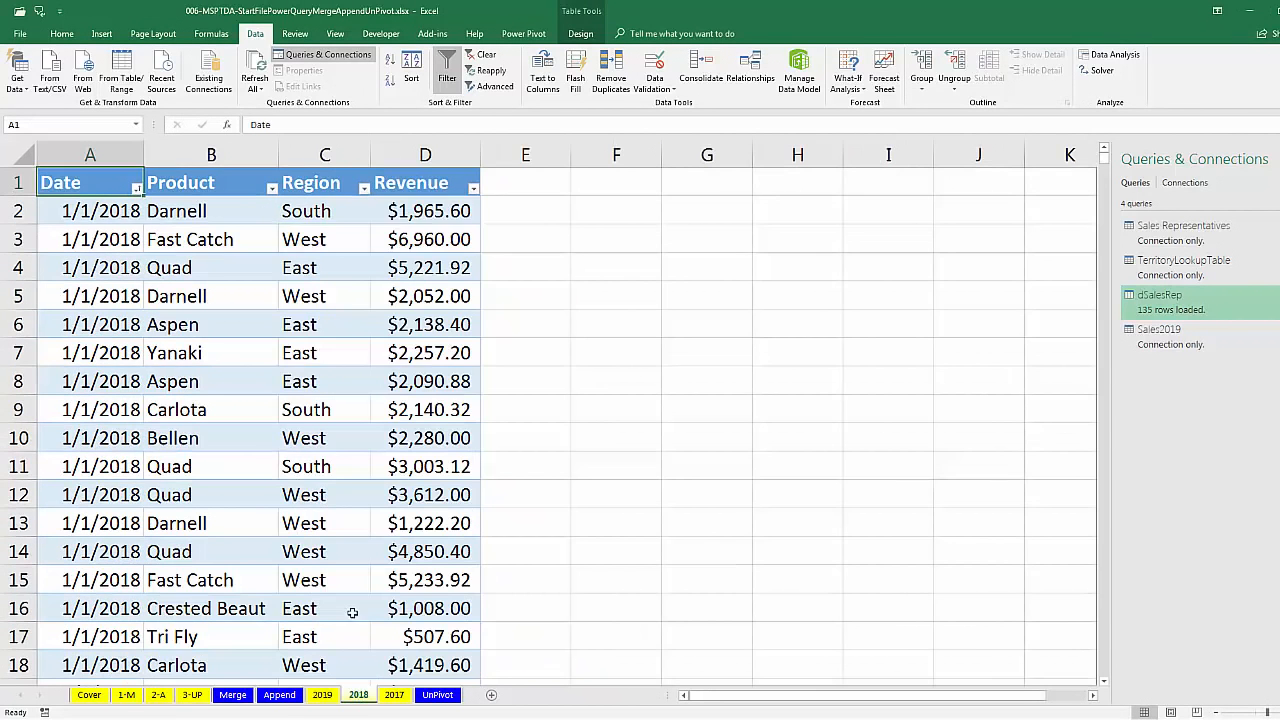
{"action": "left_click", "coordinate": [224, 240]}
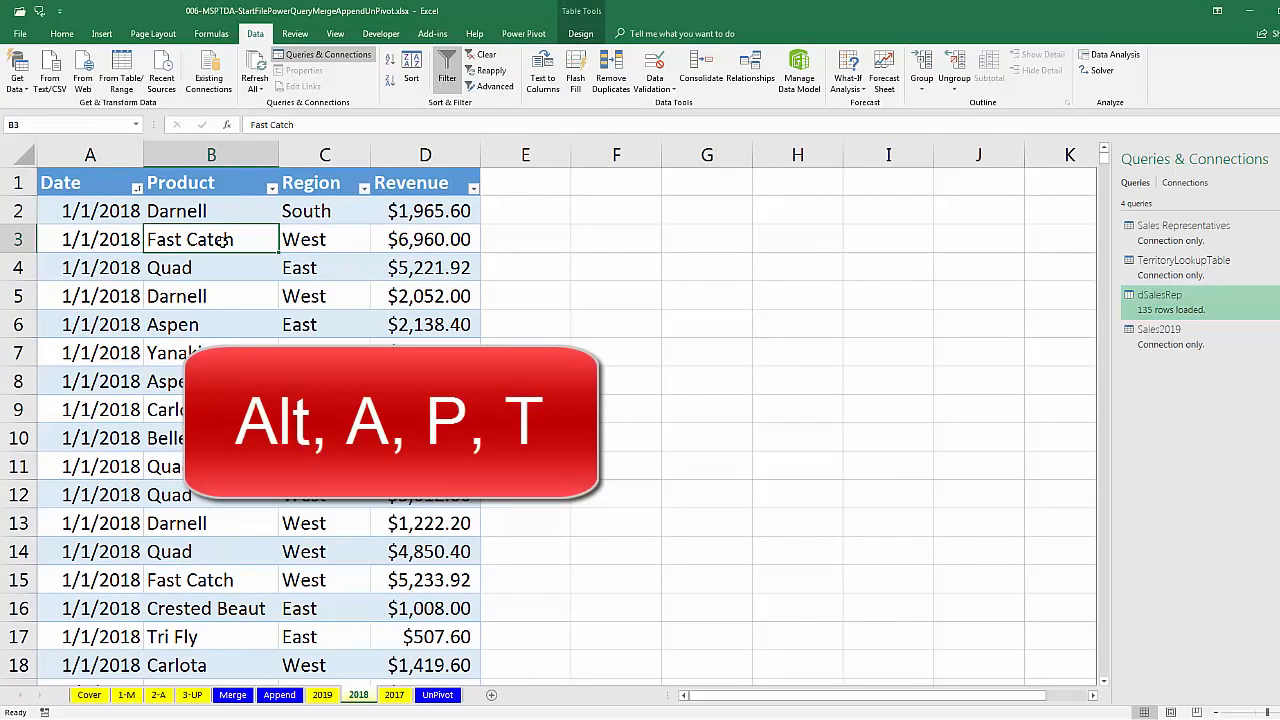
{"action": "key", "text": "alt+a"}
{"action": "key", "text": "p"}
{"action": "key", "text": "t"}
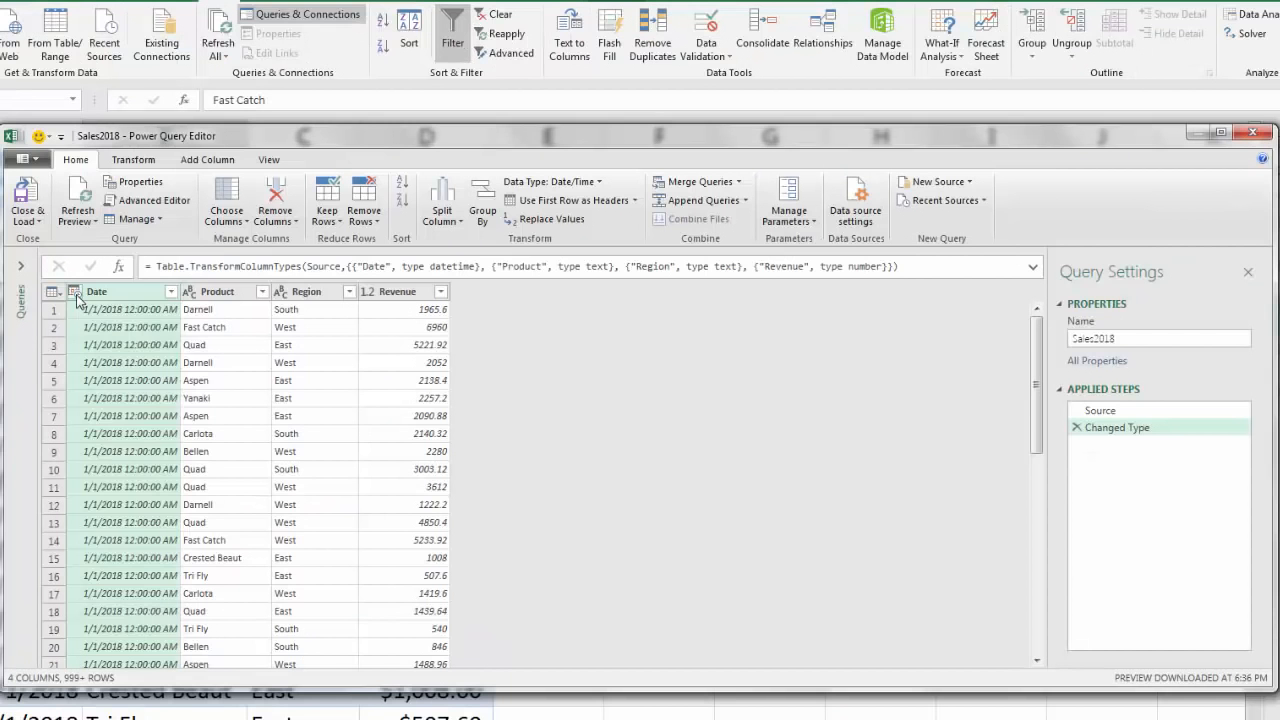
{"action": "left_click", "coordinate": [75, 292]}
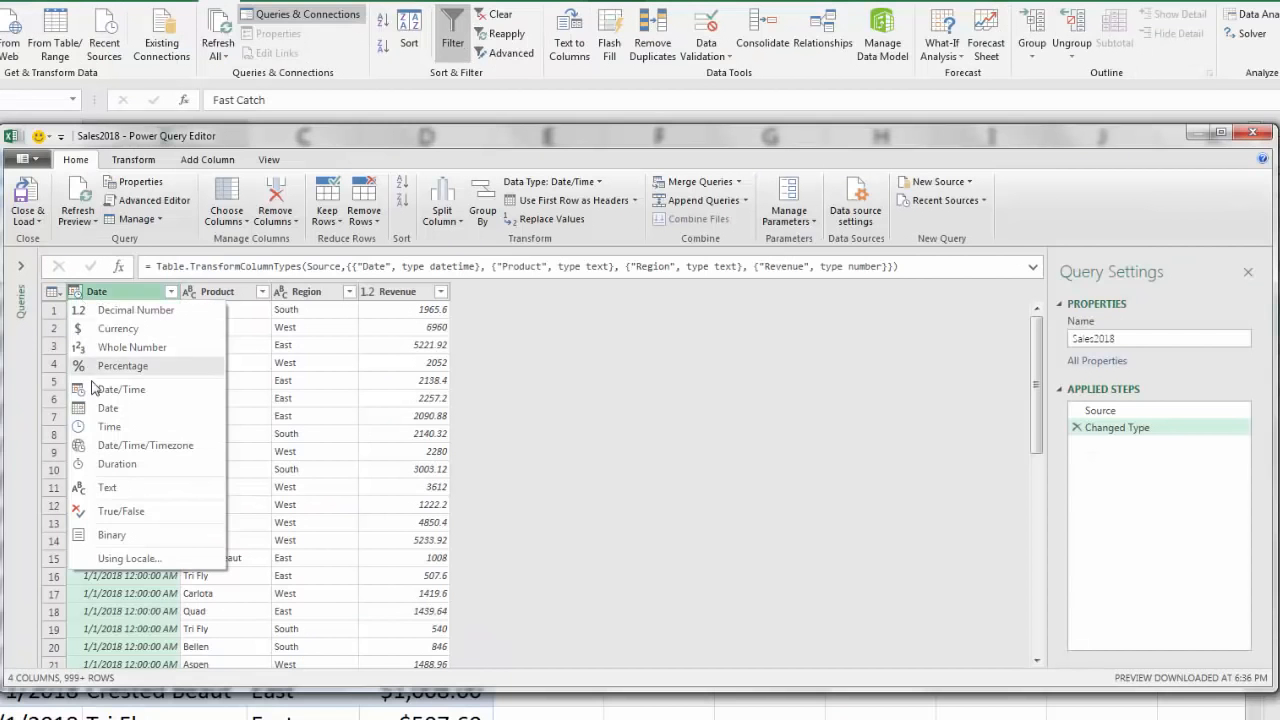
{"action": "left_click", "coordinate": [107, 408]}
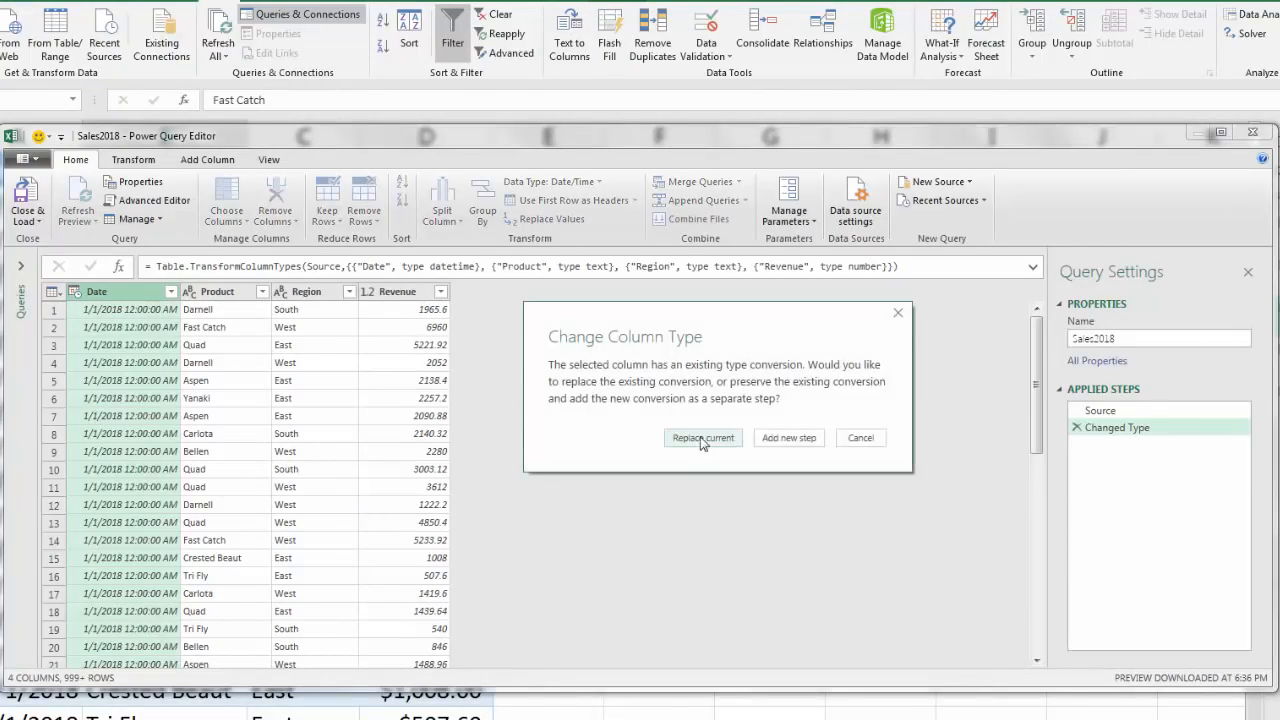
{"action": "left_click", "coordinate": [703, 440]}
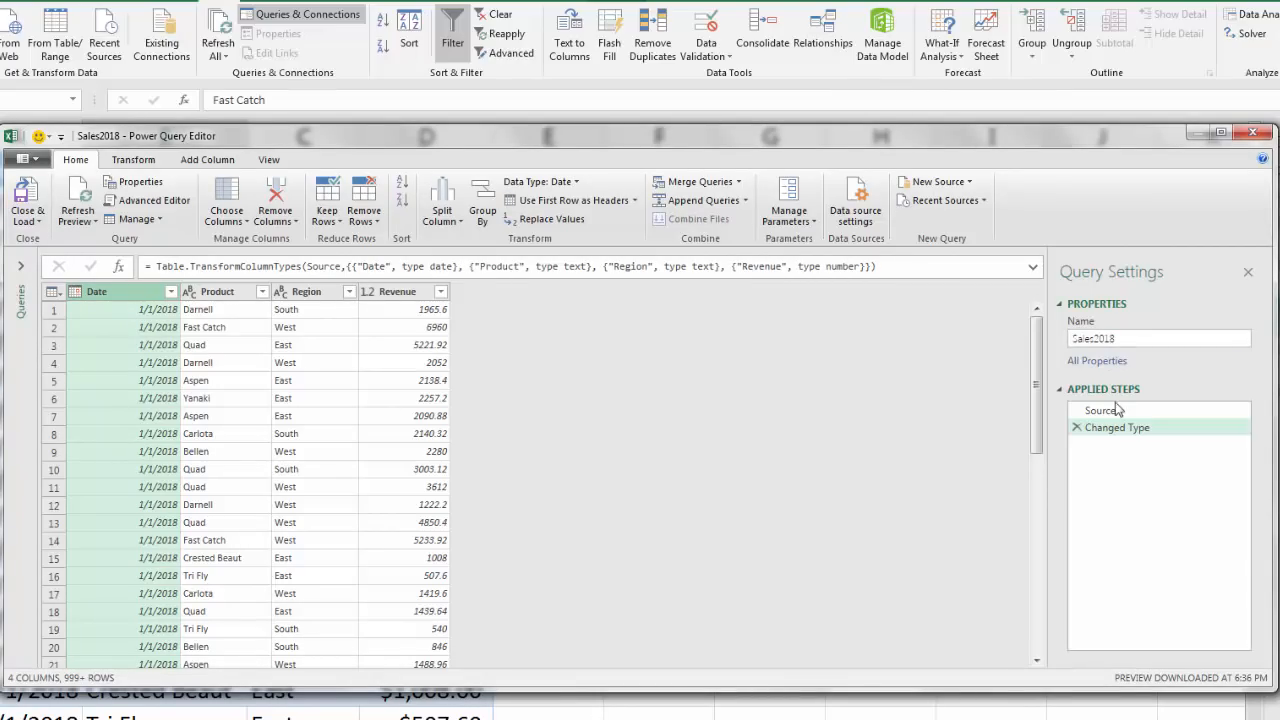
Step: Close the editor and load the Sales2018 query as a connection only
{"action": "left_click", "coordinate": [28, 220]}
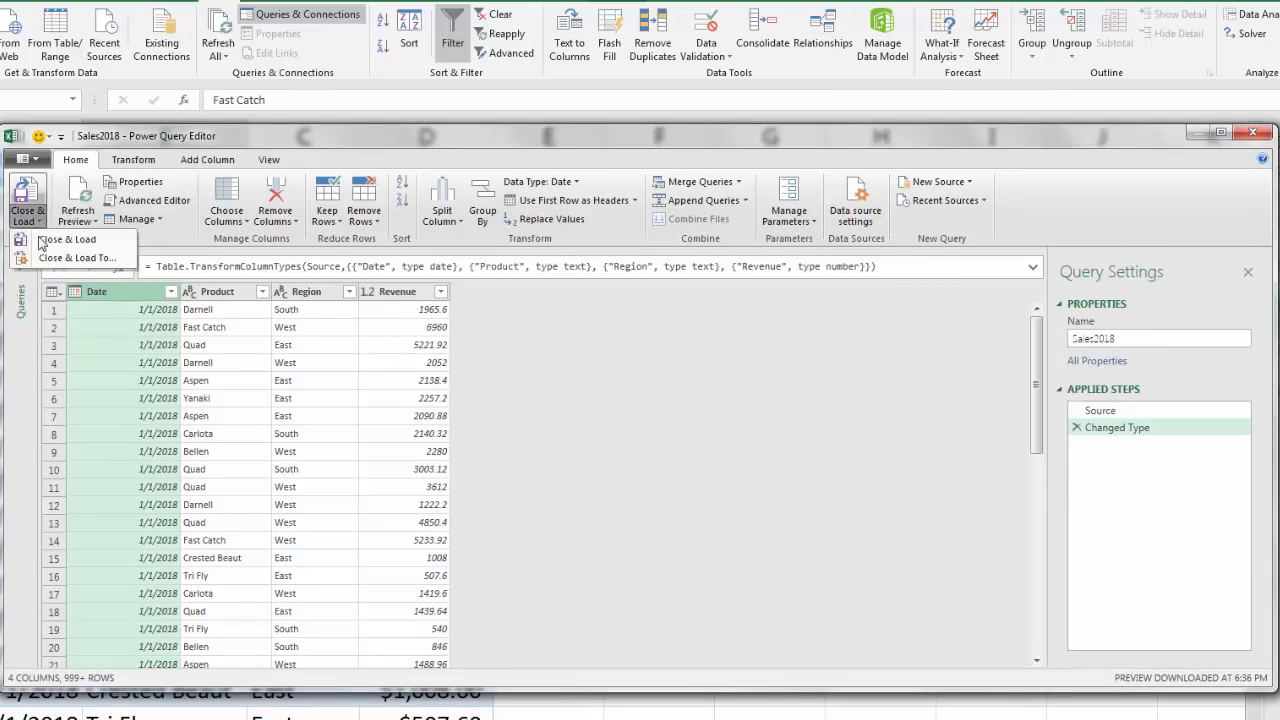
{"action": "left_click", "coordinate": [45, 250]}
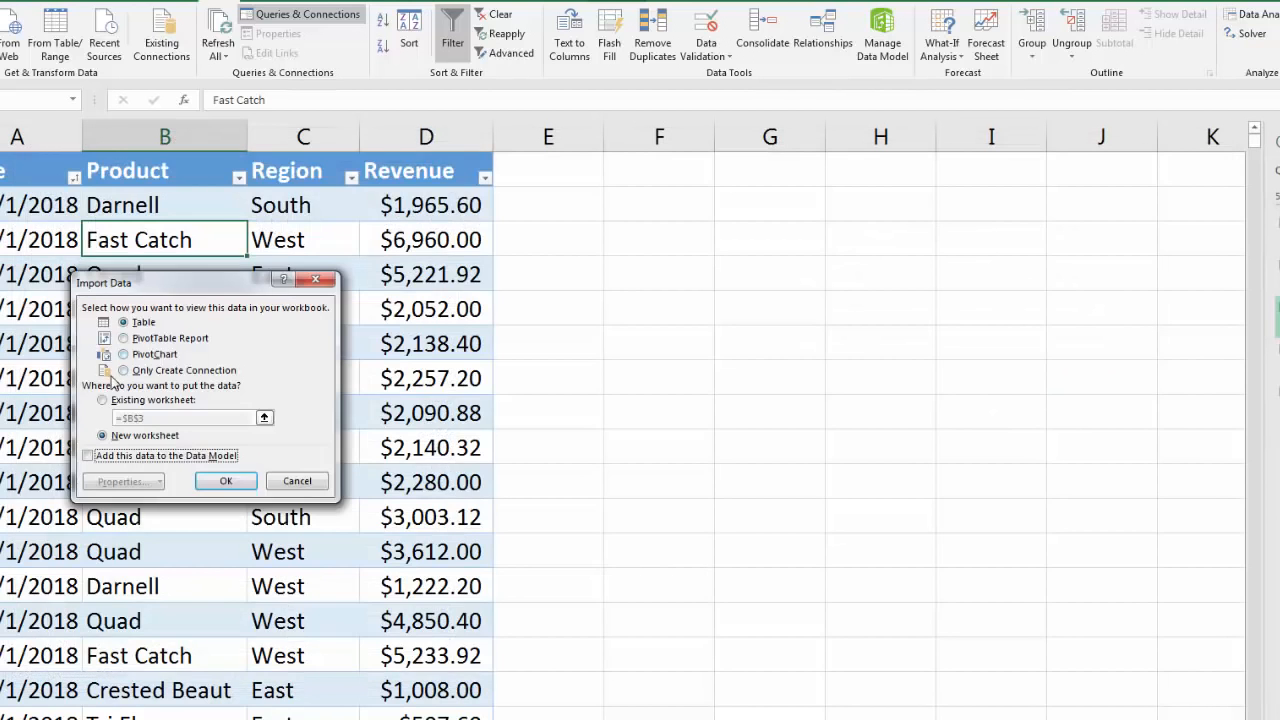
{"action": "left_click", "coordinate": [124, 371]}
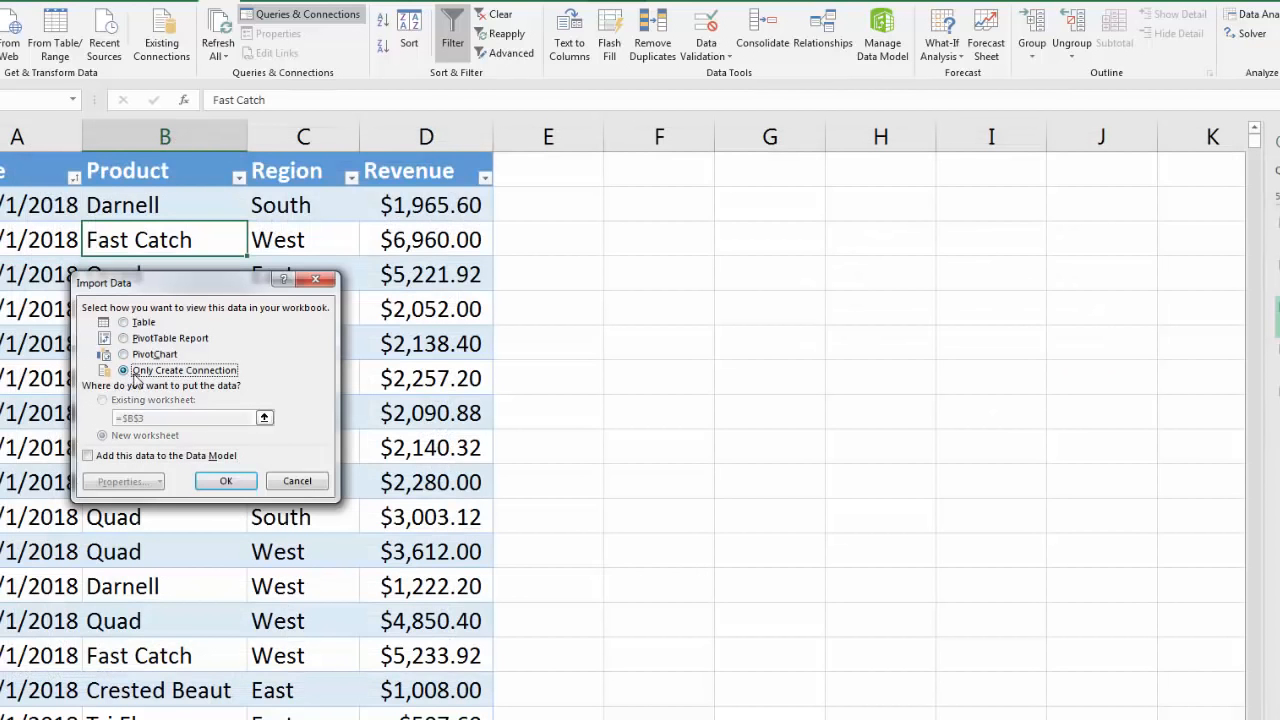
{"action": "left_click", "coordinate": [226, 481]}
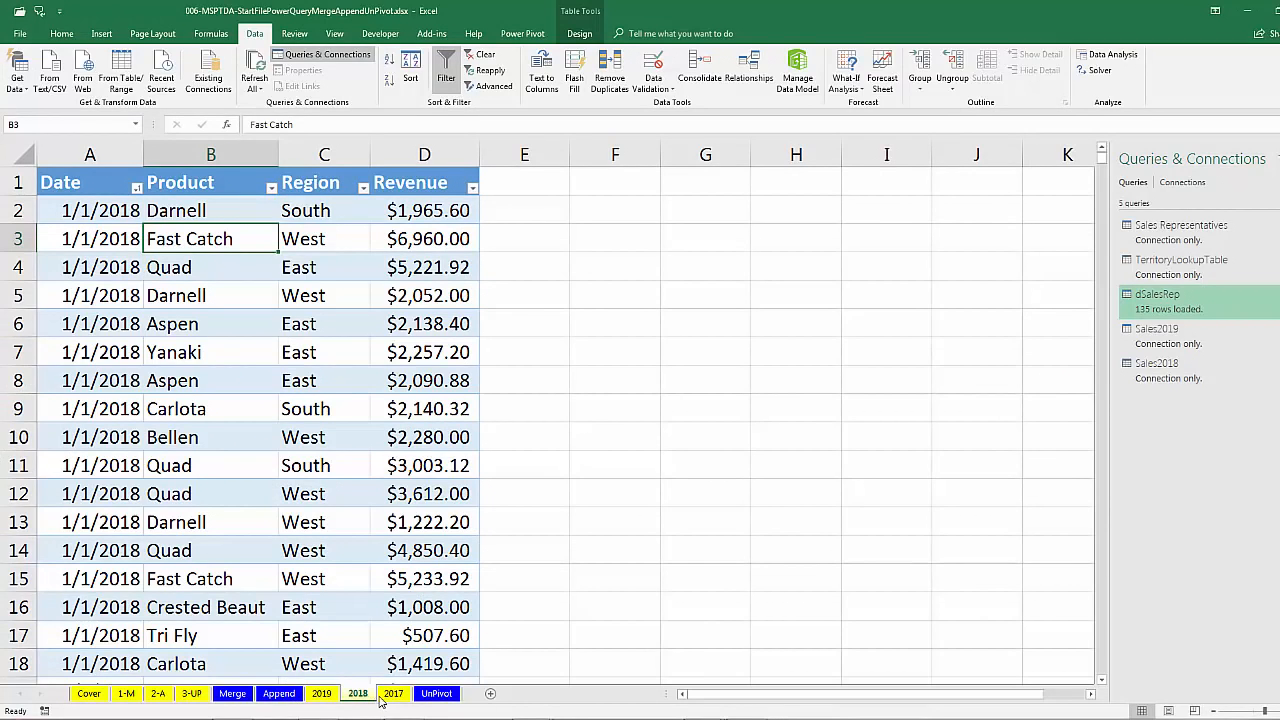
Step: Import the table on the 2017 sheet into Power Query and set its Date column to the Date type, replacing the current conversion
{"action": "left_click", "coordinate": [393, 693]}
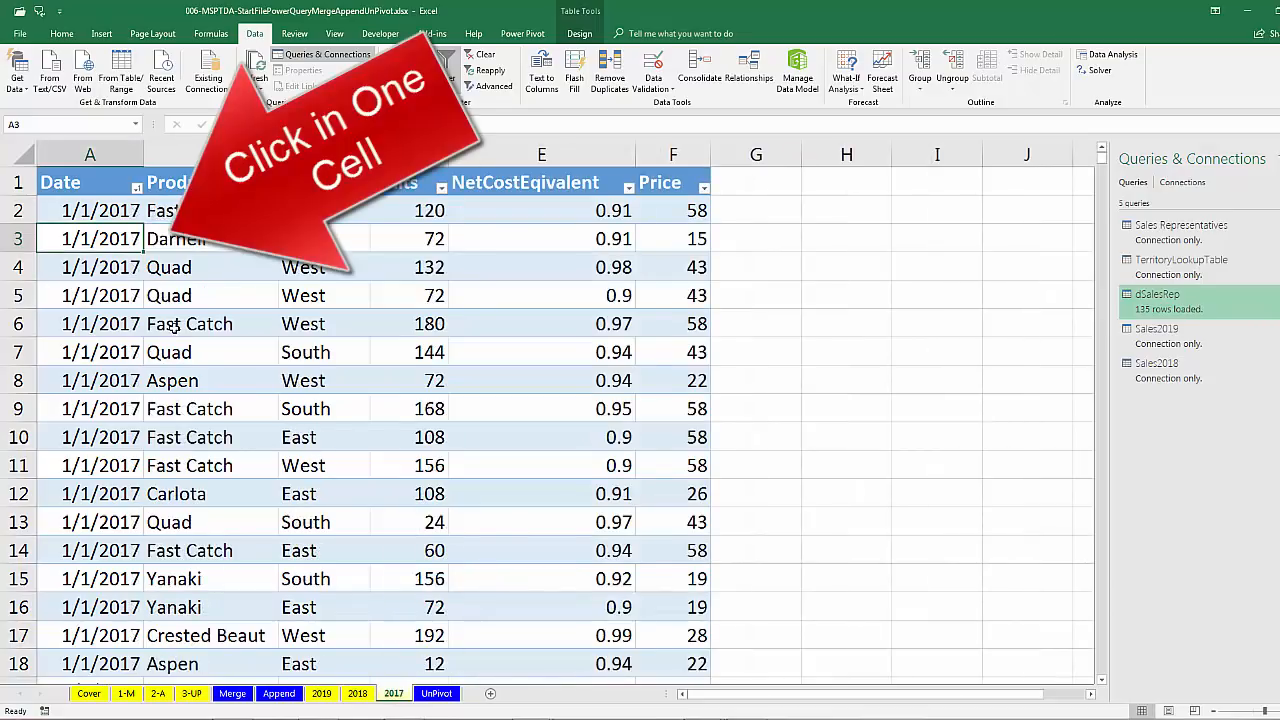
{"action": "key", "text": "alt+a"}
{"action": "key", "text": "p"}
{"action": "key", "text": "t"}
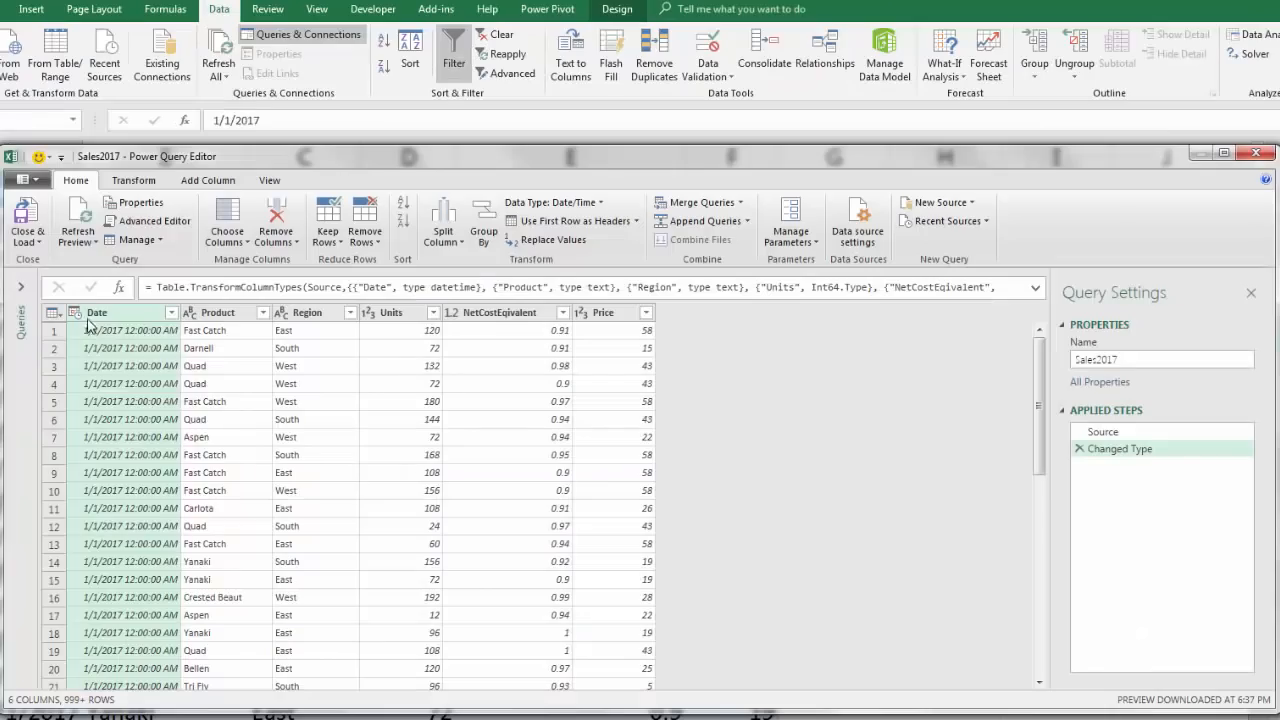
{"action": "left_click", "coordinate": [75, 312]}
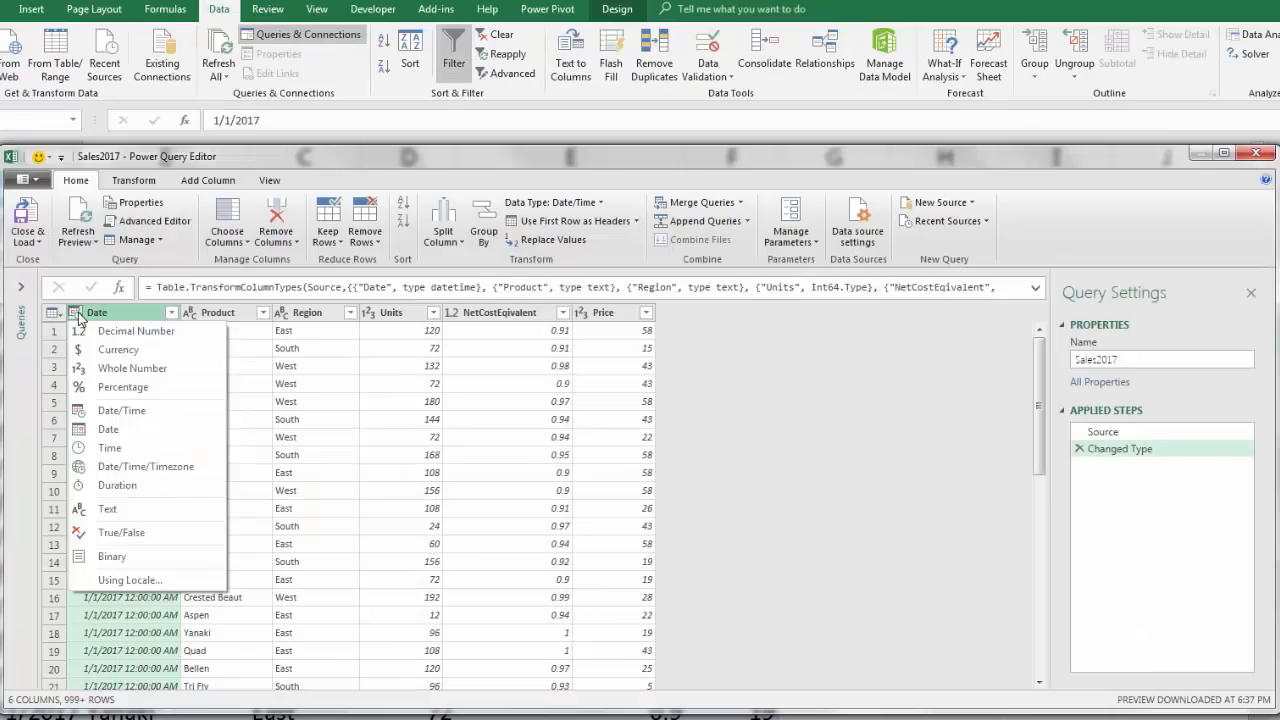
{"action": "left_click", "coordinate": [104, 431]}
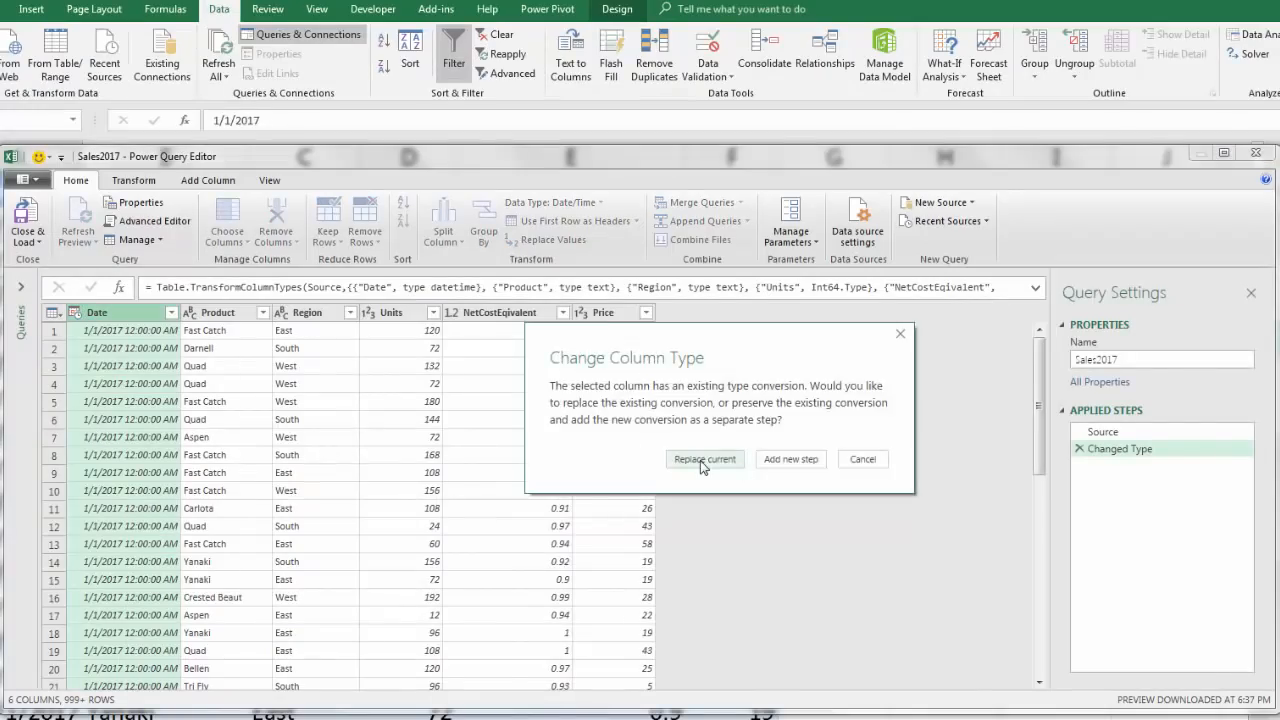
{"action": "left_click", "coordinate": [704, 459]}
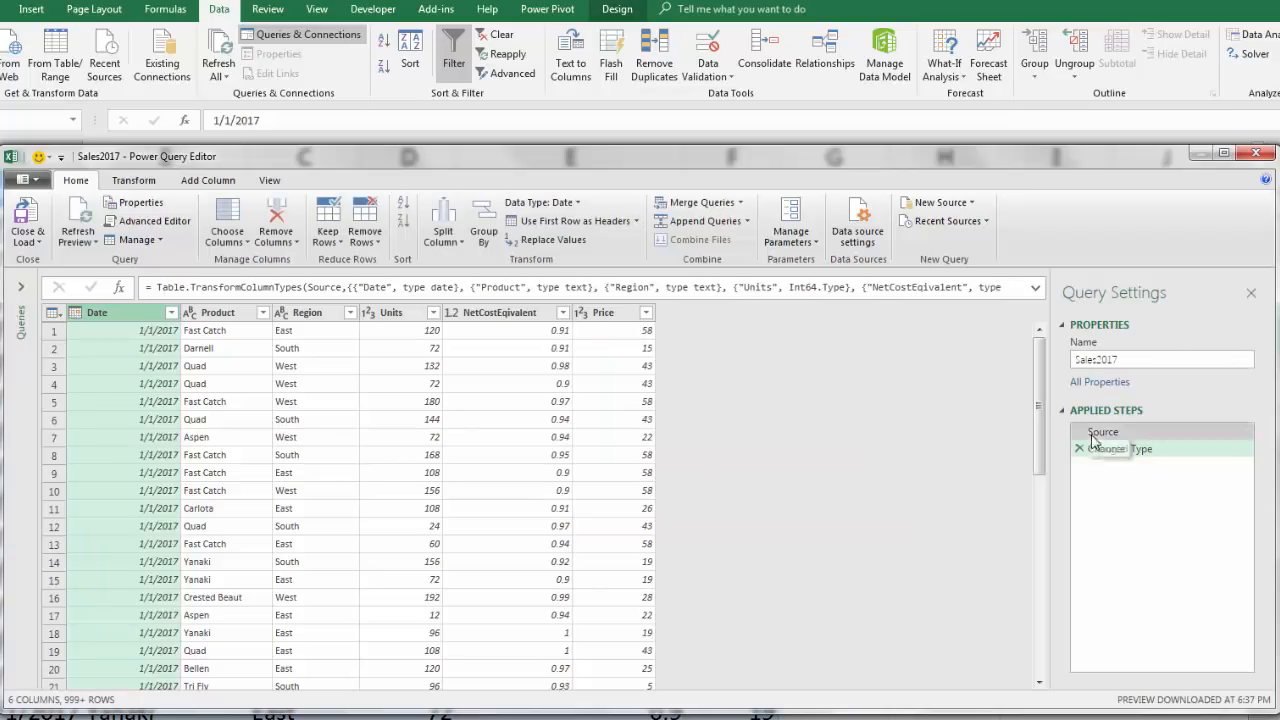
Step: Close the editor and load the Sales2017 query as a connection only
{"action": "left_click", "coordinate": [28, 241]}
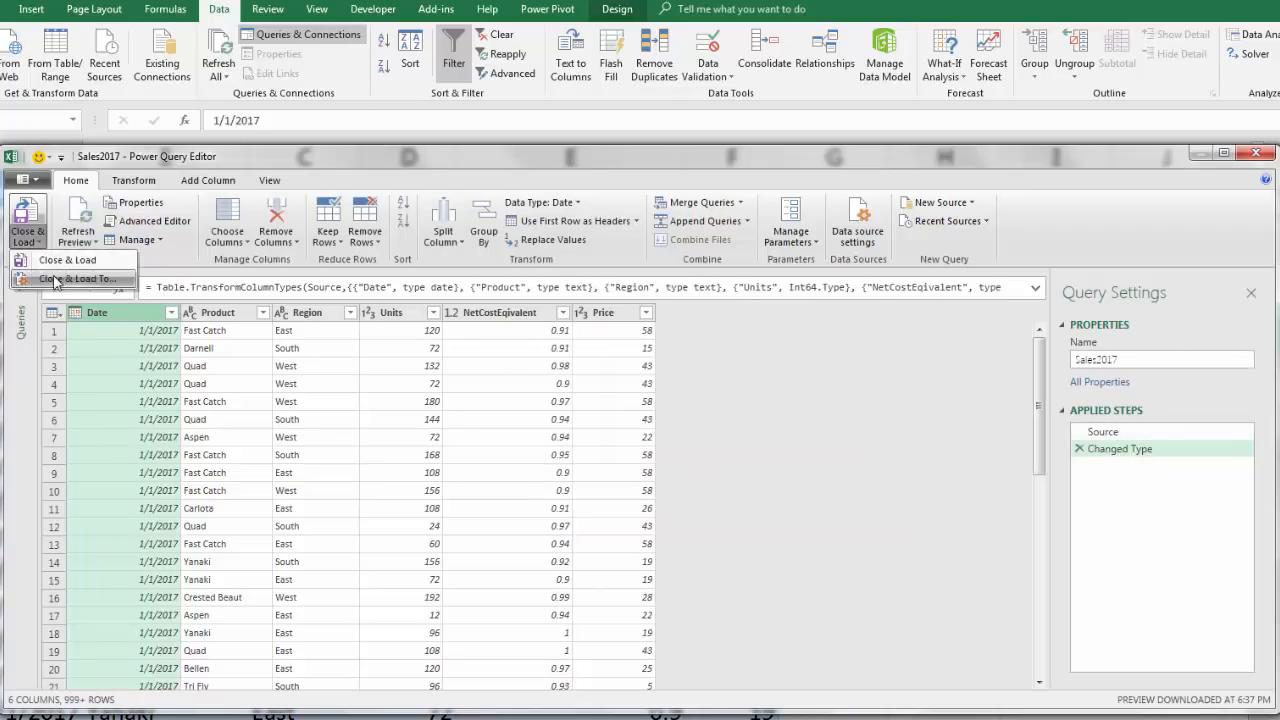
{"action": "left_click", "coordinate": [54, 279]}
{"action": "left_click", "coordinate": [124, 391]}
{"action": "left_click", "coordinate": [228, 502]}
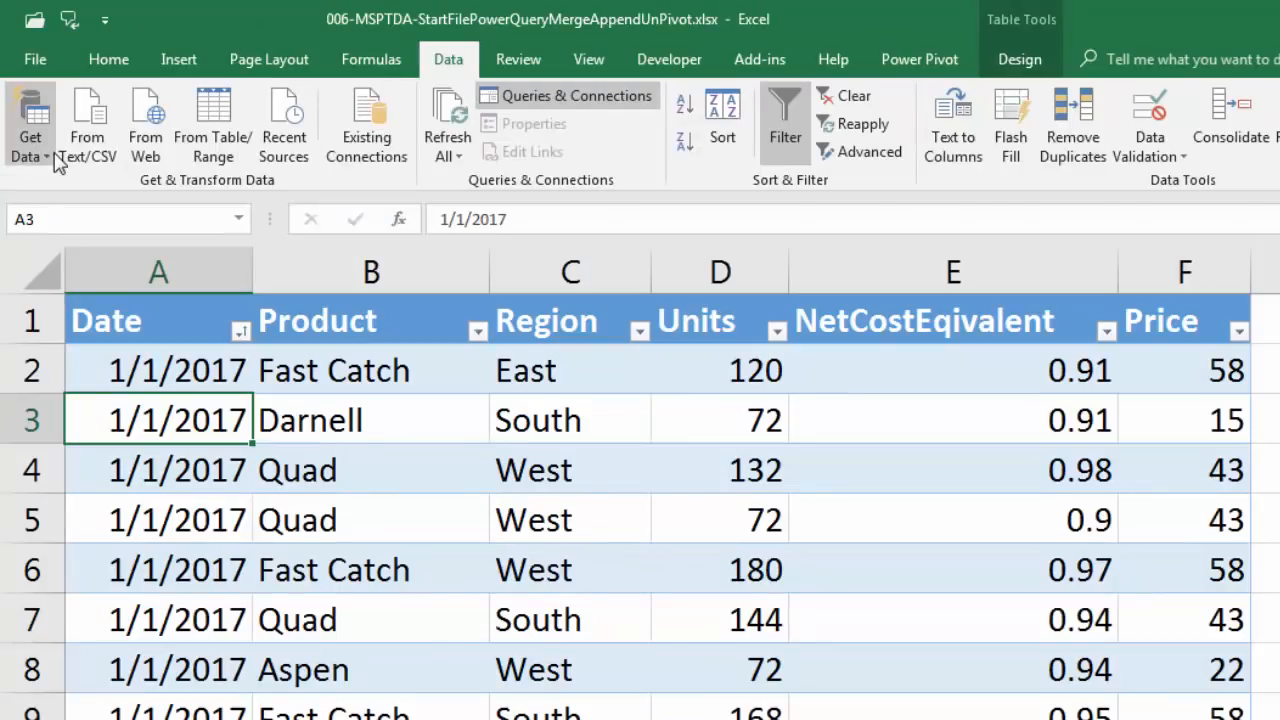
Step: Create an append query combining three or more tables: Sales2019, Sales2018 and Sales2017, in that order
{"action": "left_click", "coordinate": [50, 157]}
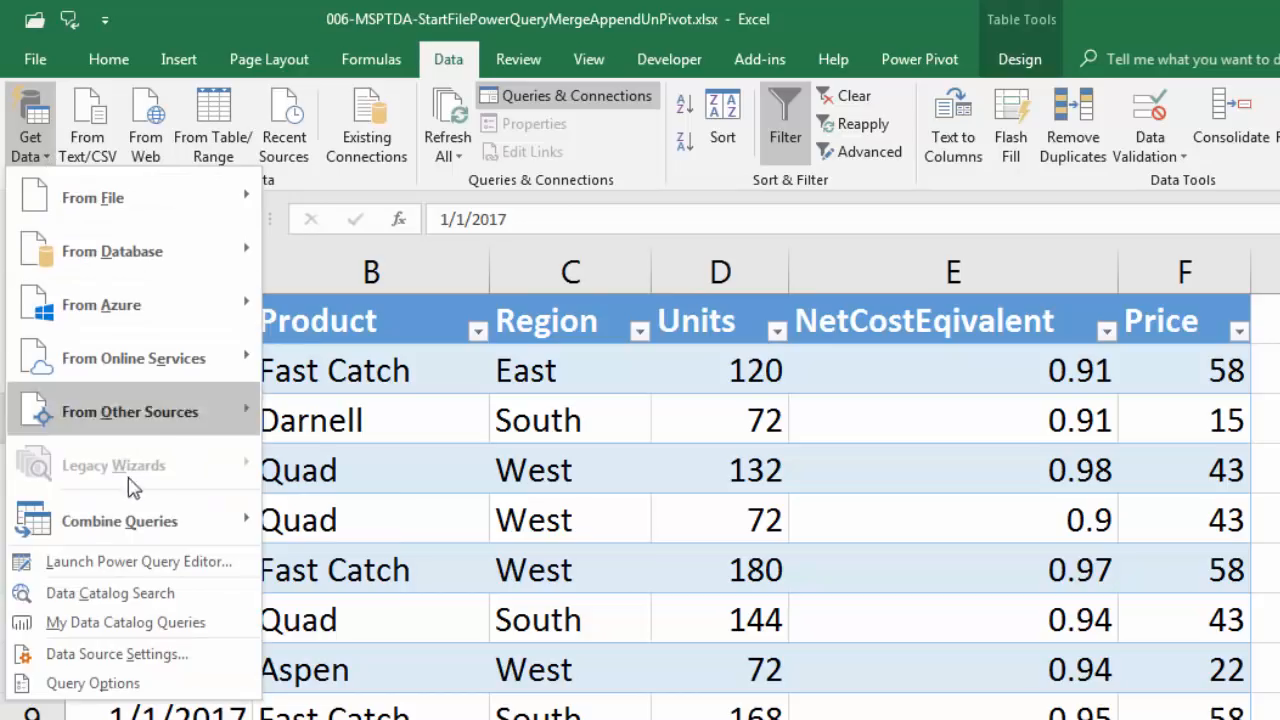
{"action": "mouse_move", "coordinate": [136, 528]}
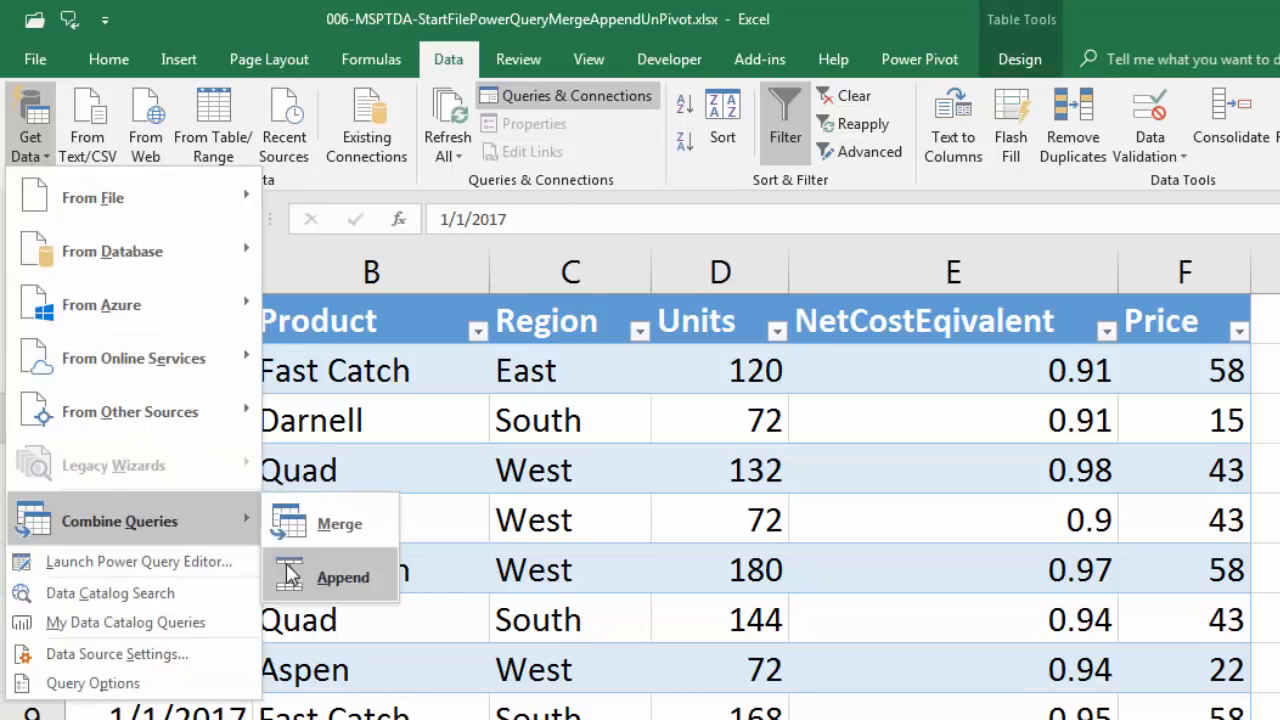
{"action": "left_click", "coordinate": [309, 584]}
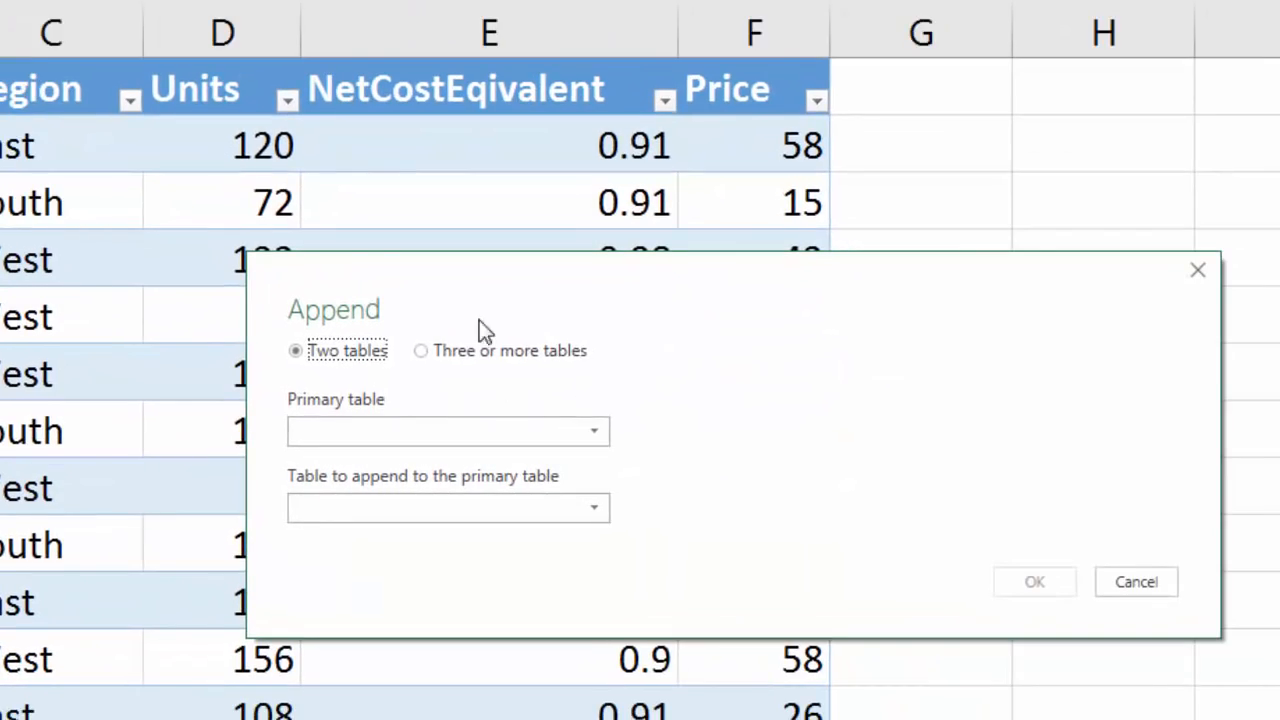
{"action": "left_click", "coordinate": [420, 352]}
{"action": "left_click_drag", "start_coordinate": [511, 302], "coordinate": [457, 230]}
{"action": "left_click_drag", "start_coordinate": [426, 186], "coordinate": [366, 128]}
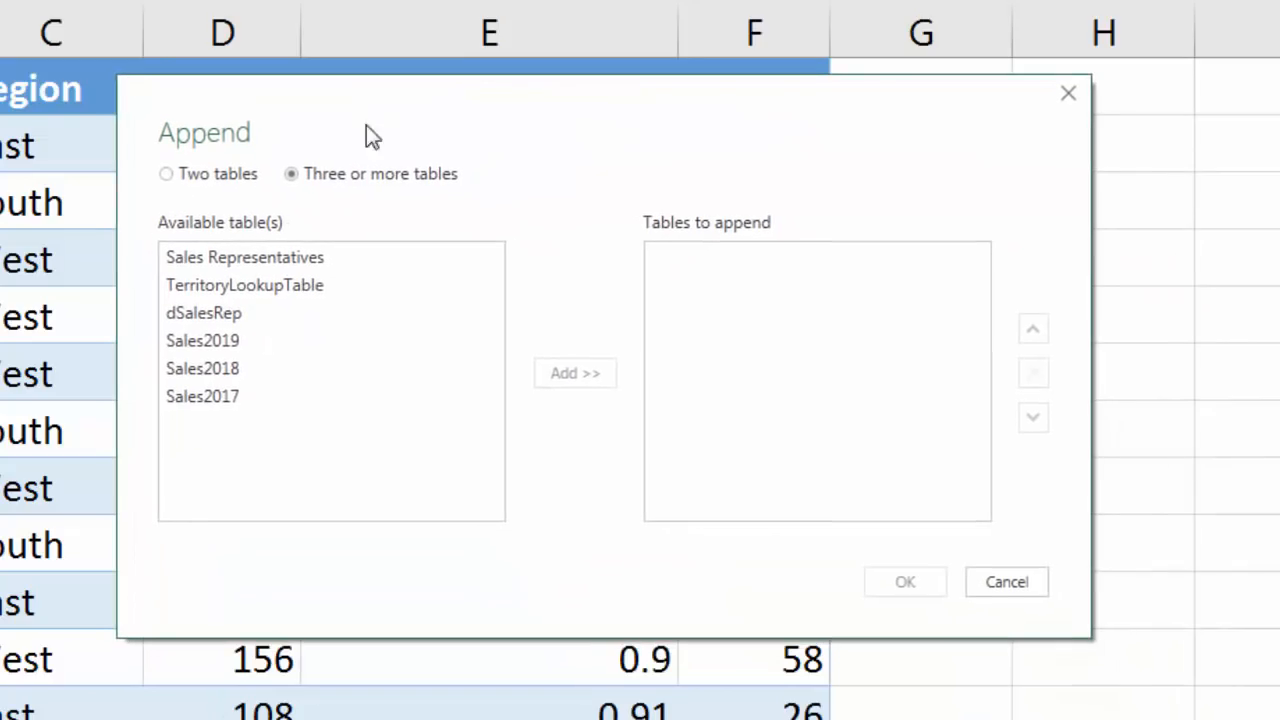
{"action": "left_click", "coordinate": [210, 343]}
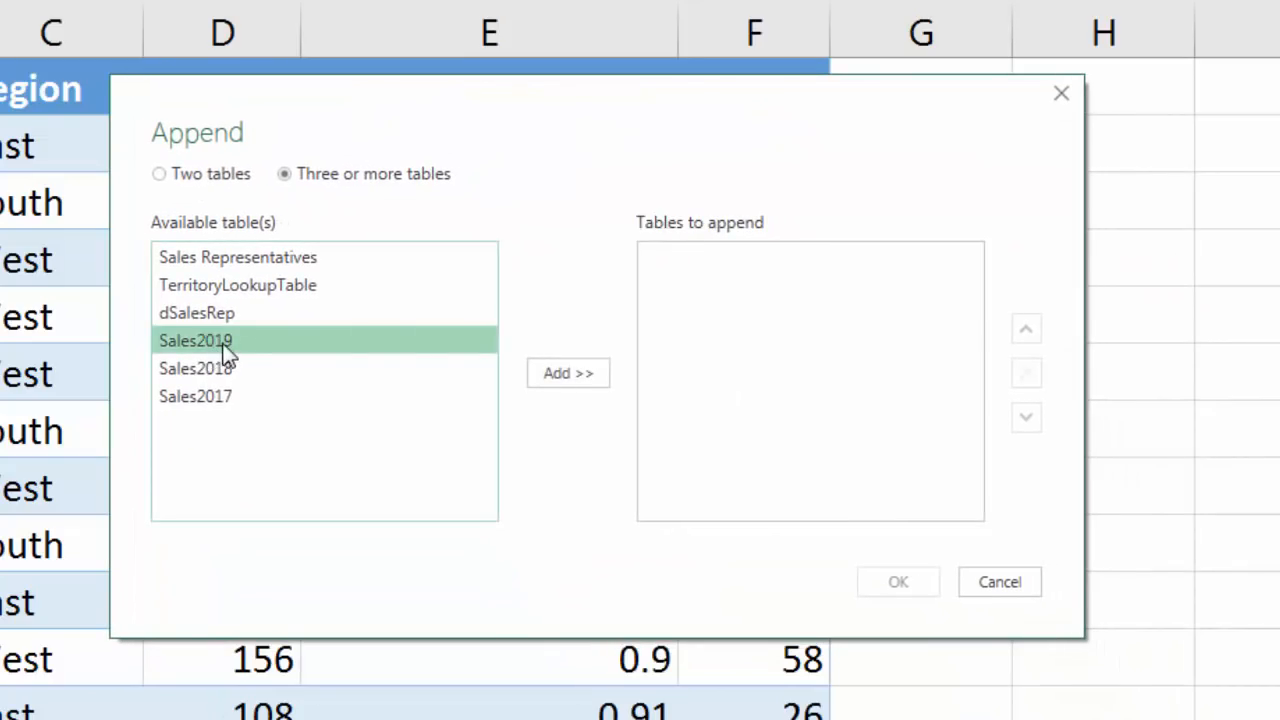
{"action": "left_click", "coordinate": [220, 399], "text": "shift"}
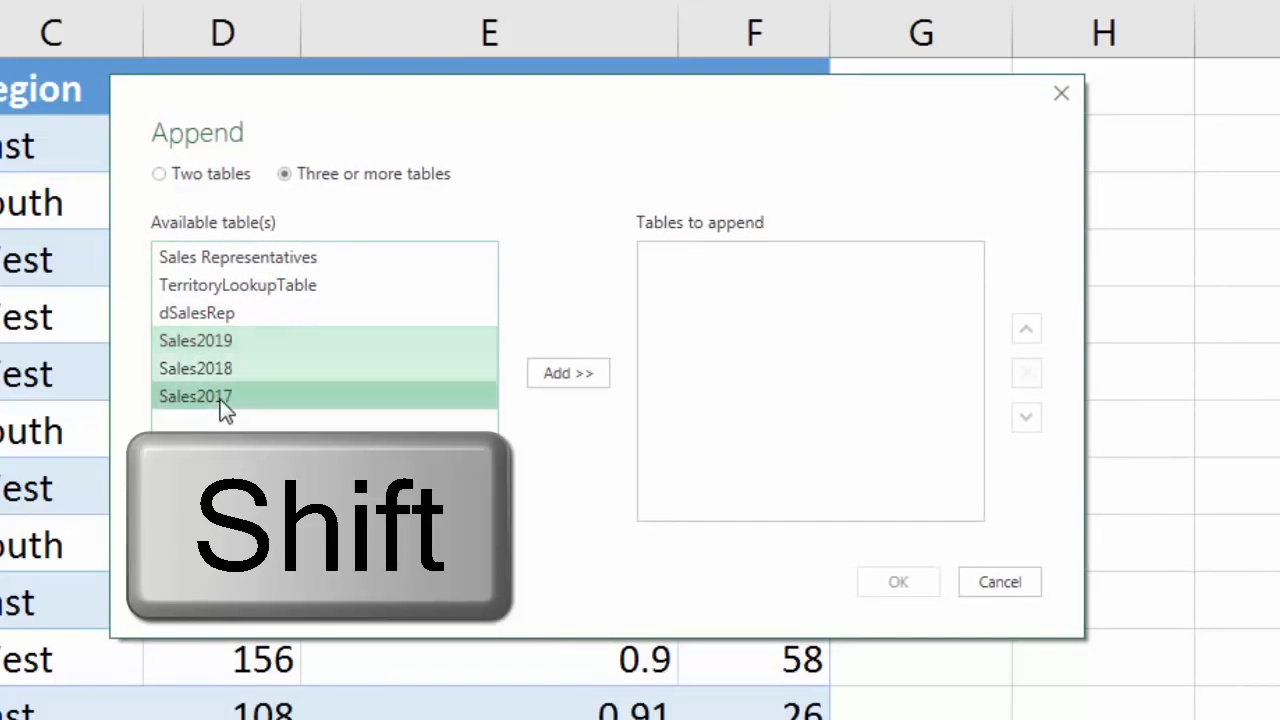
{"action": "left_click", "coordinate": [583, 376]}
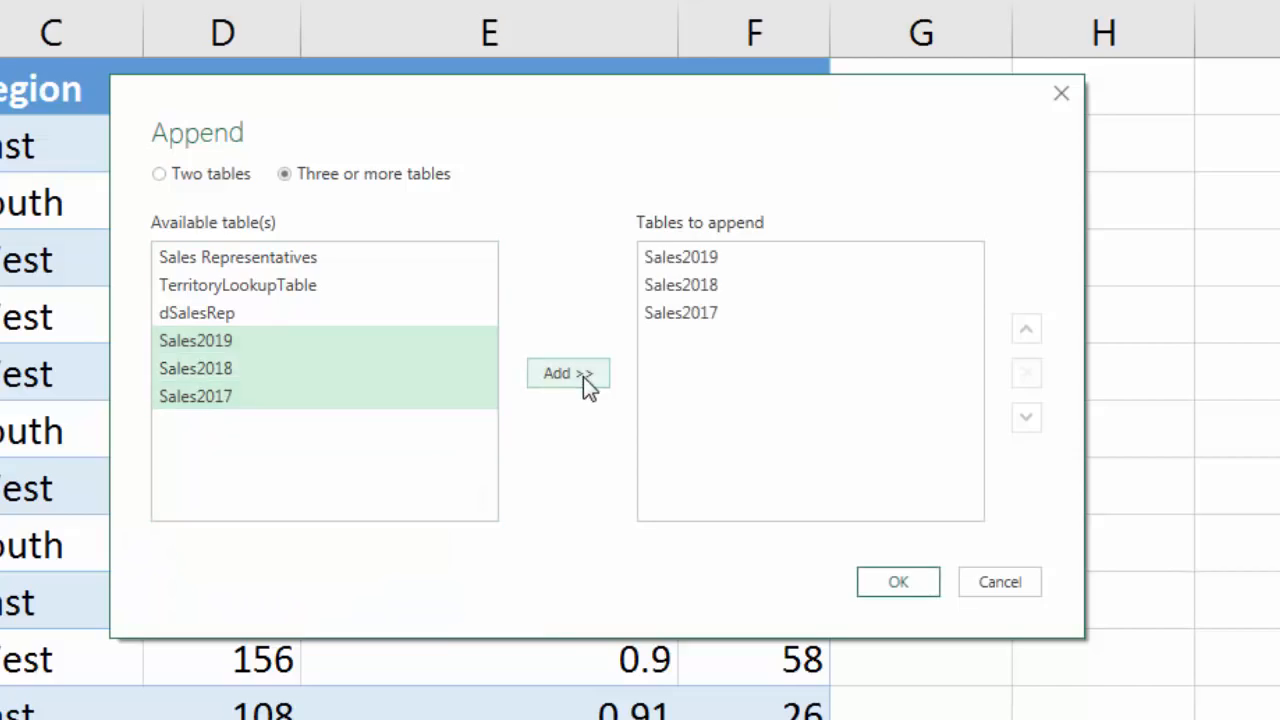
{"action": "left_click", "coordinate": [898, 584]}
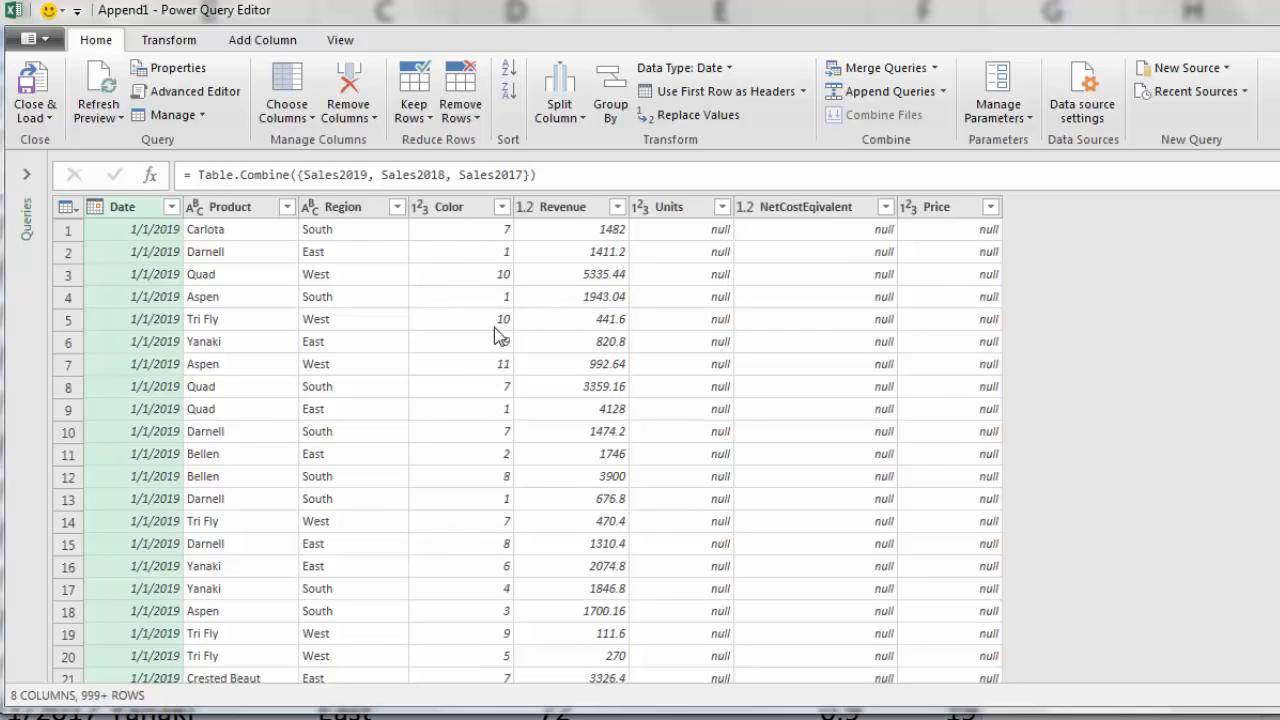
Step: Examine the complete list of filter values in the appended query's Color column without applying a filter
{"action": "left_click", "coordinate": [501, 207]}
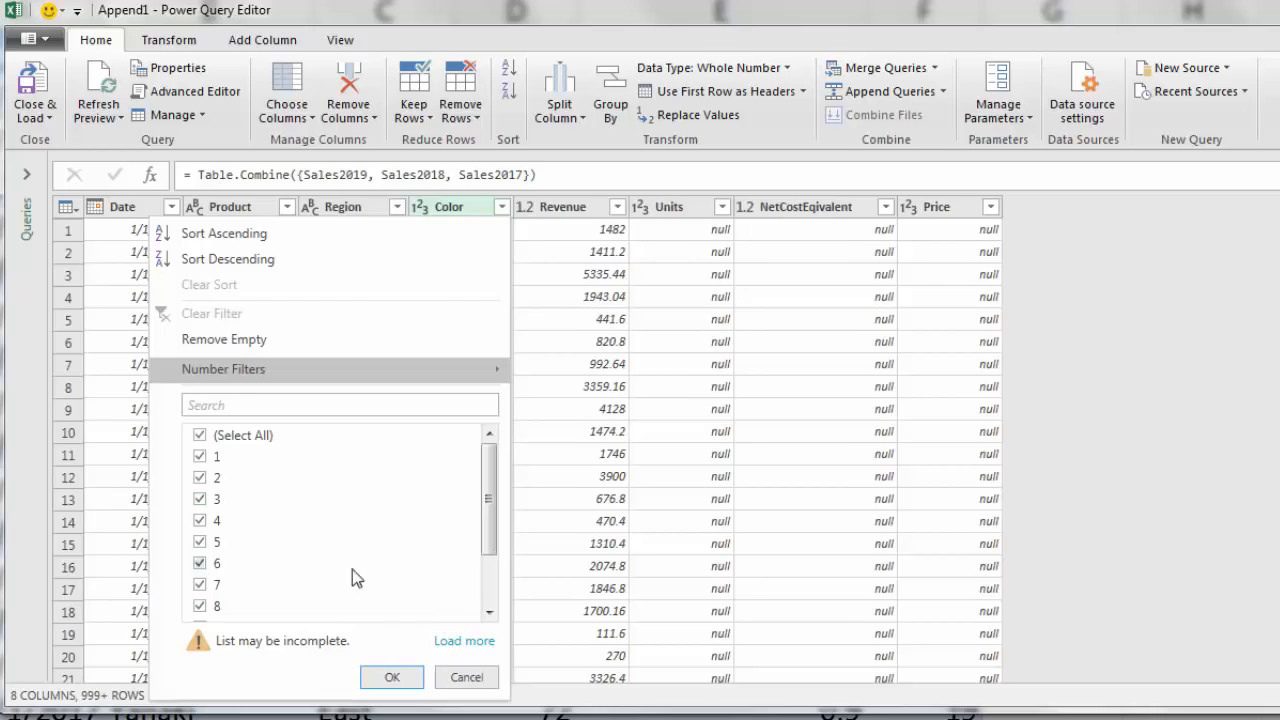
{"action": "left_click", "coordinate": [472, 643]}
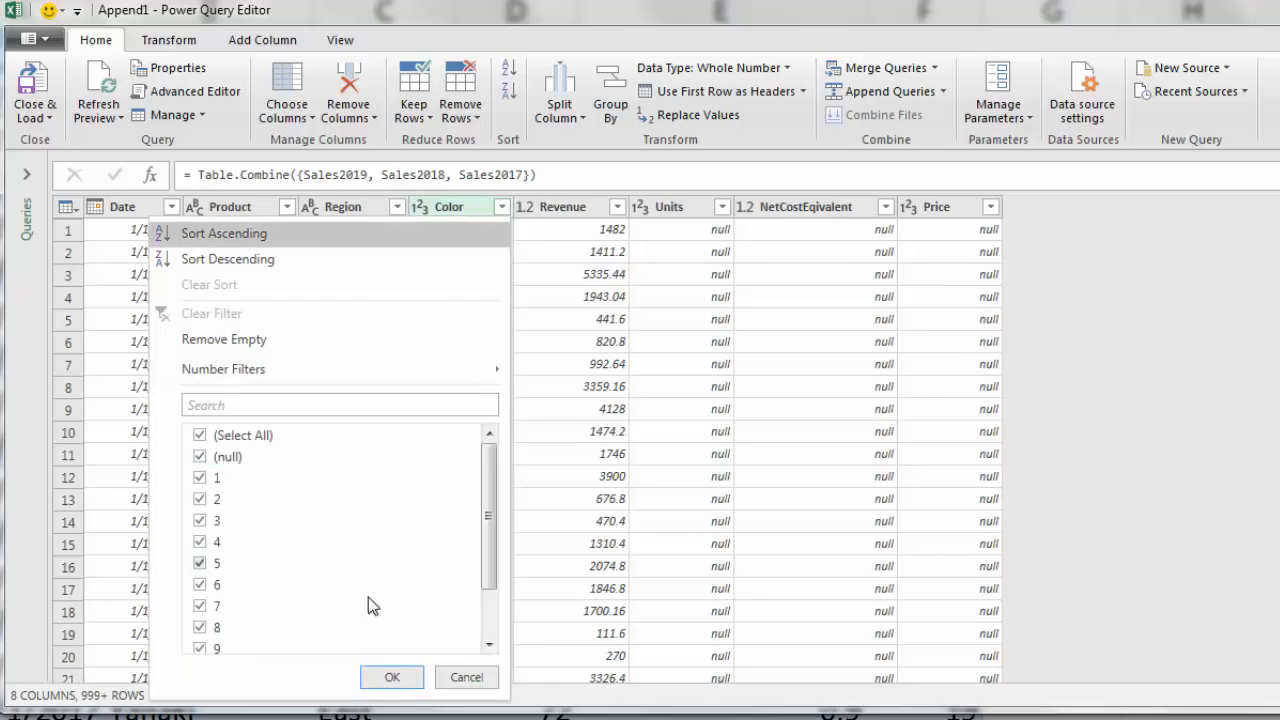
{"action": "left_click", "coordinate": [466, 677]}
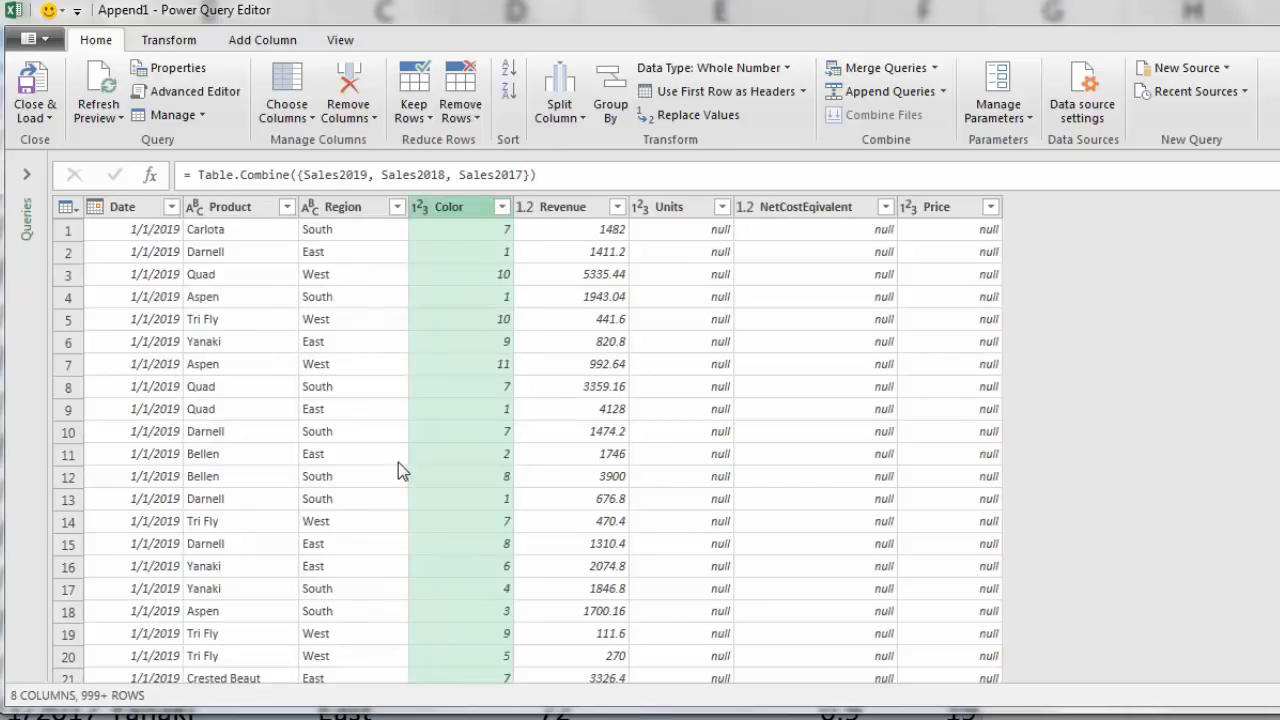
Step: Rename the append query as ThreeYearsData and load it as a connection only
{"action": "left_click_drag", "start_coordinate": [1132, 292], "coordinate": [1003, 294]}
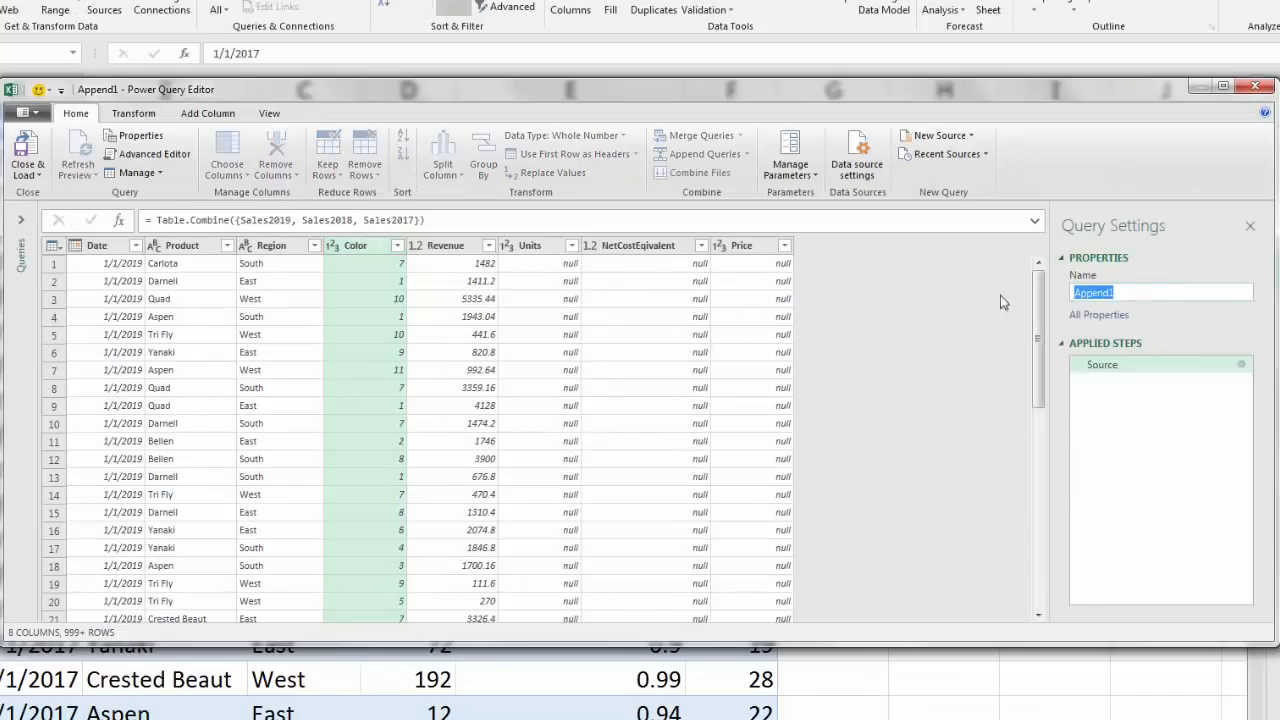
{"action": "type", "text": "ThreeYearsData"}
{"action": "left_click", "coordinate": [42, 174]}
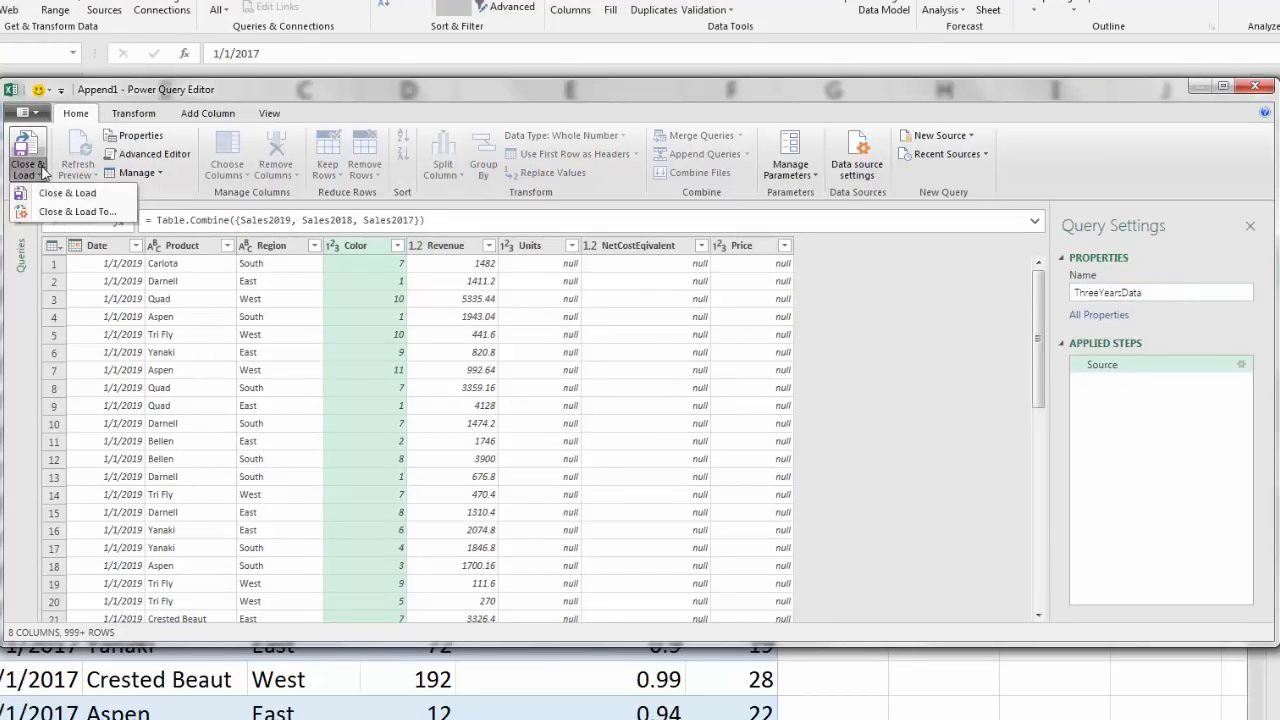
{"action": "left_click", "coordinate": [48, 213]}
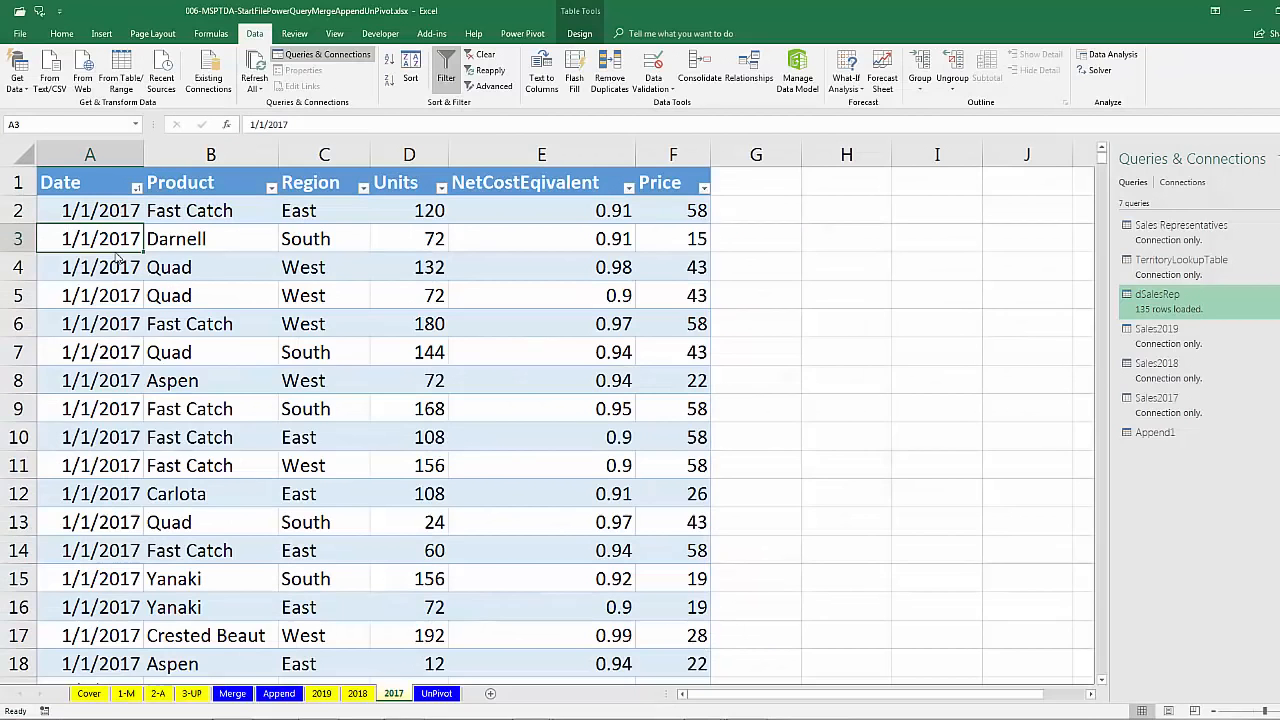
{"action": "left_click", "coordinate": [178, 345]}
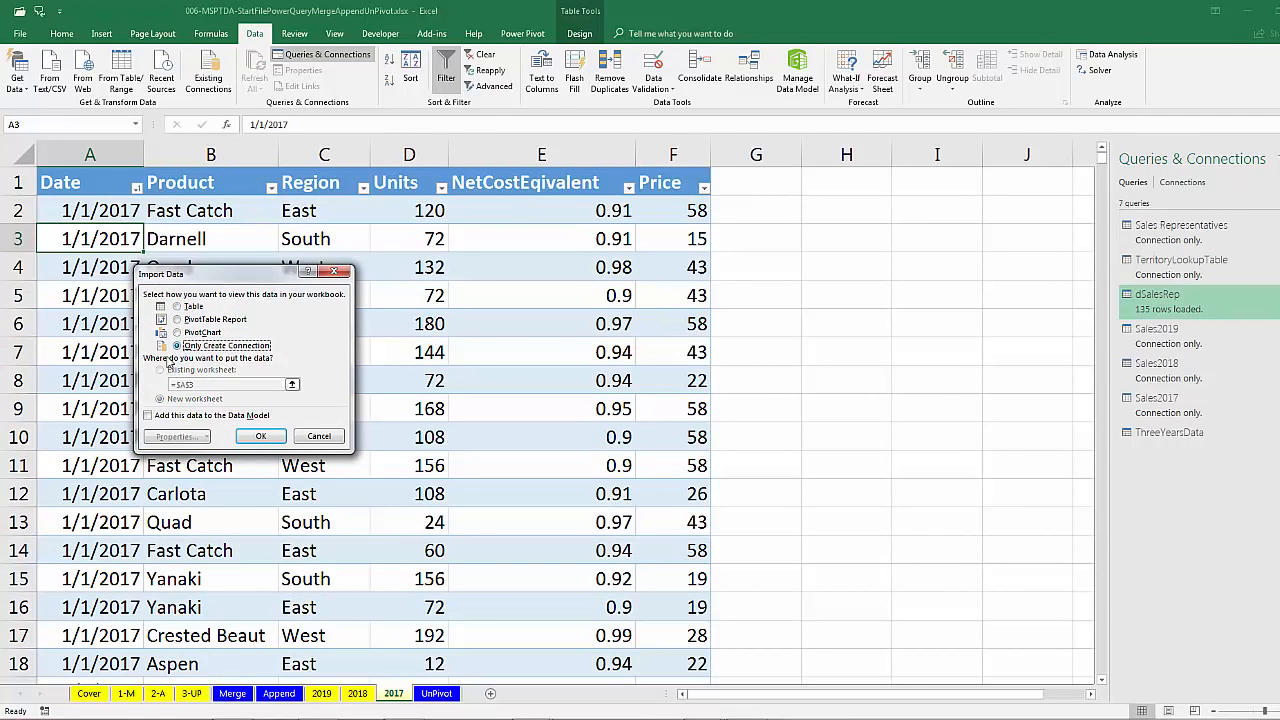
{"action": "left_click", "coordinate": [260, 436]}
Step: Open the Sales2019 query for editing, remove its Color column, and close and load the change
{"action": "mouse_move", "coordinate": [1160, 228]}
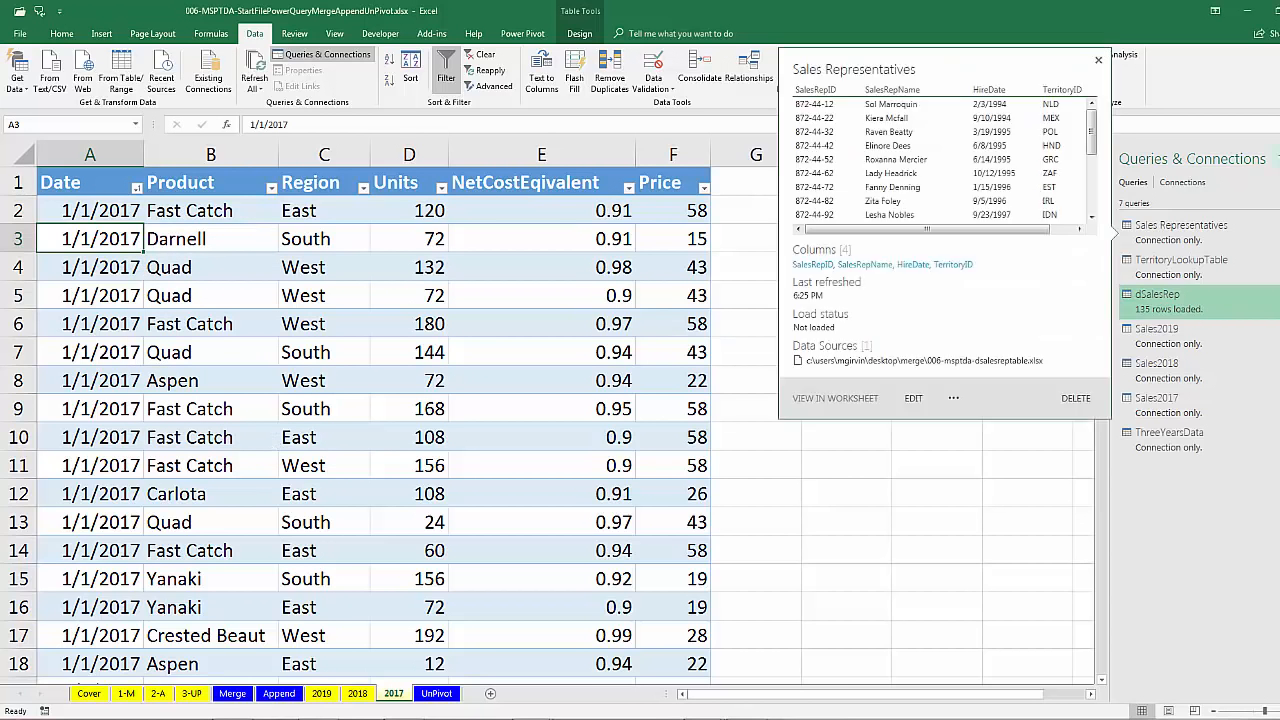
{"action": "mouse_move", "coordinate": [1182, 338]}
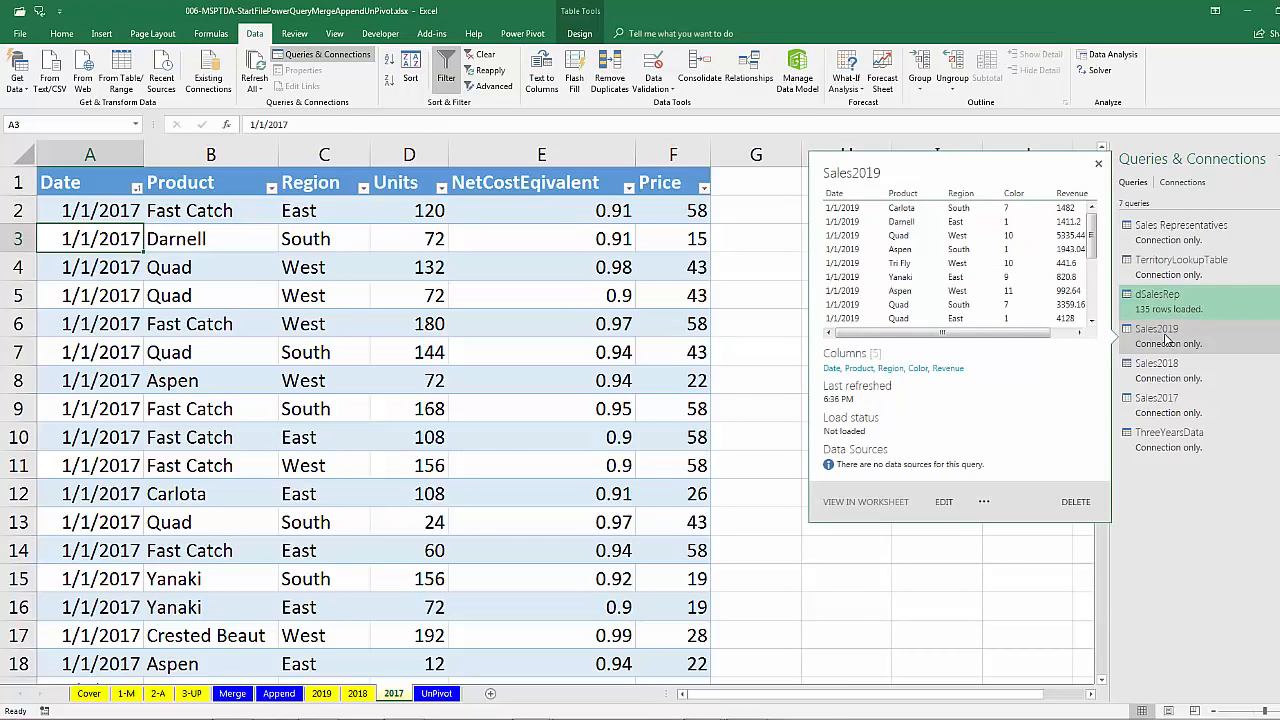
{"action": "double_click", "coordinate": [1167, 338]}
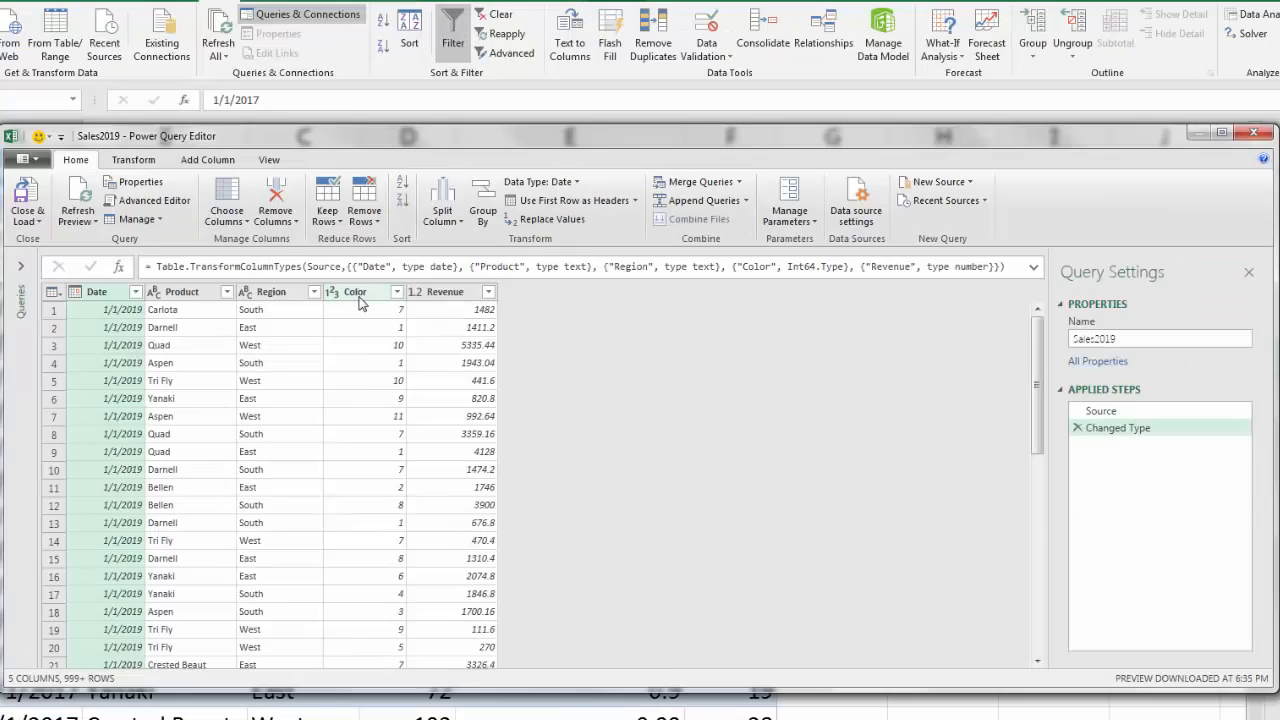
{"action": "right_click", "coordinate": [358, 292]}
{"action": "left_click", "coordinate": [397, 333]}
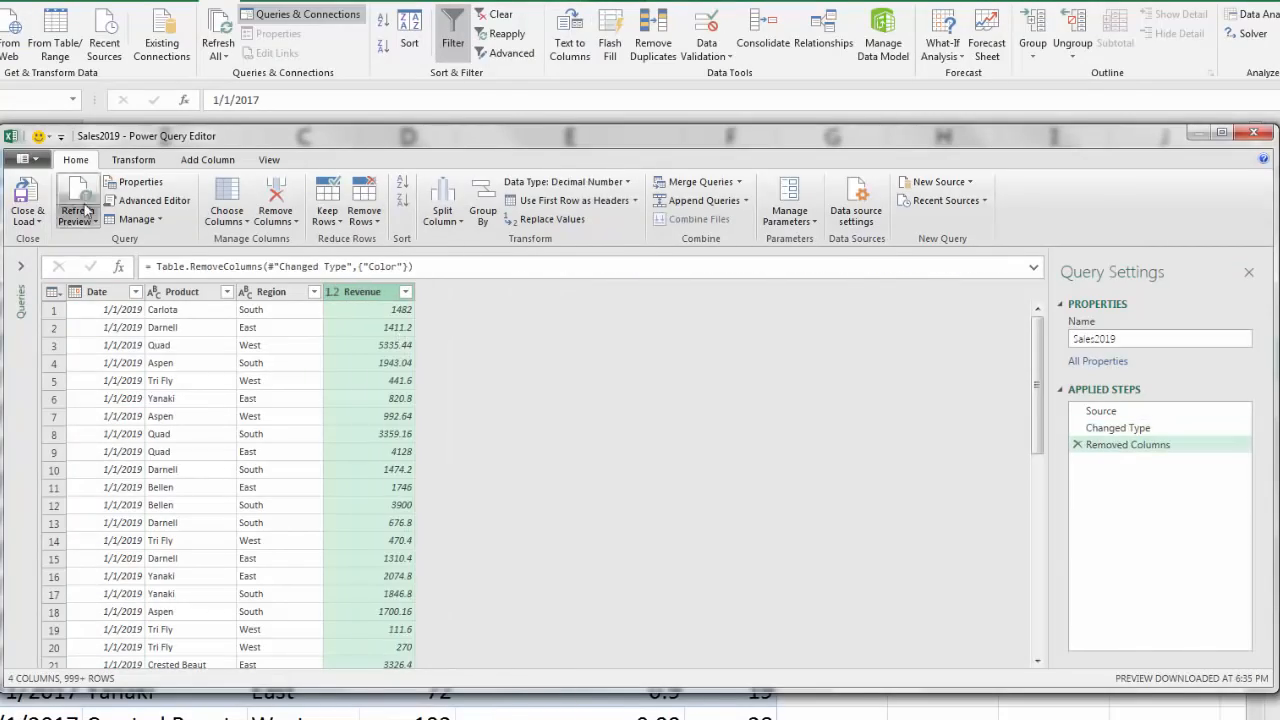
{"action": "left_click", "coordinate": [27, 200]}
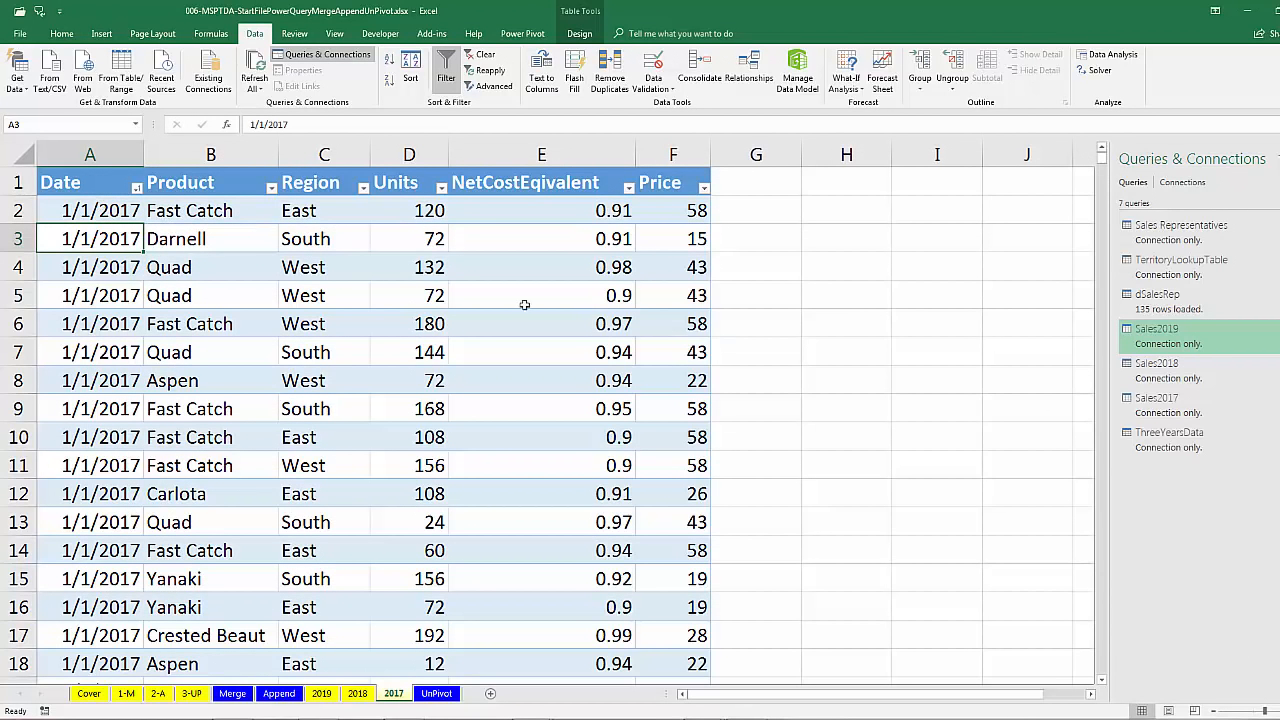
Step: Open the Sales2017 query for editing and add a column multiplying Units, NetCostEqivalent and Price
{"action": "double_click", "coordinate": [1165, 415]}
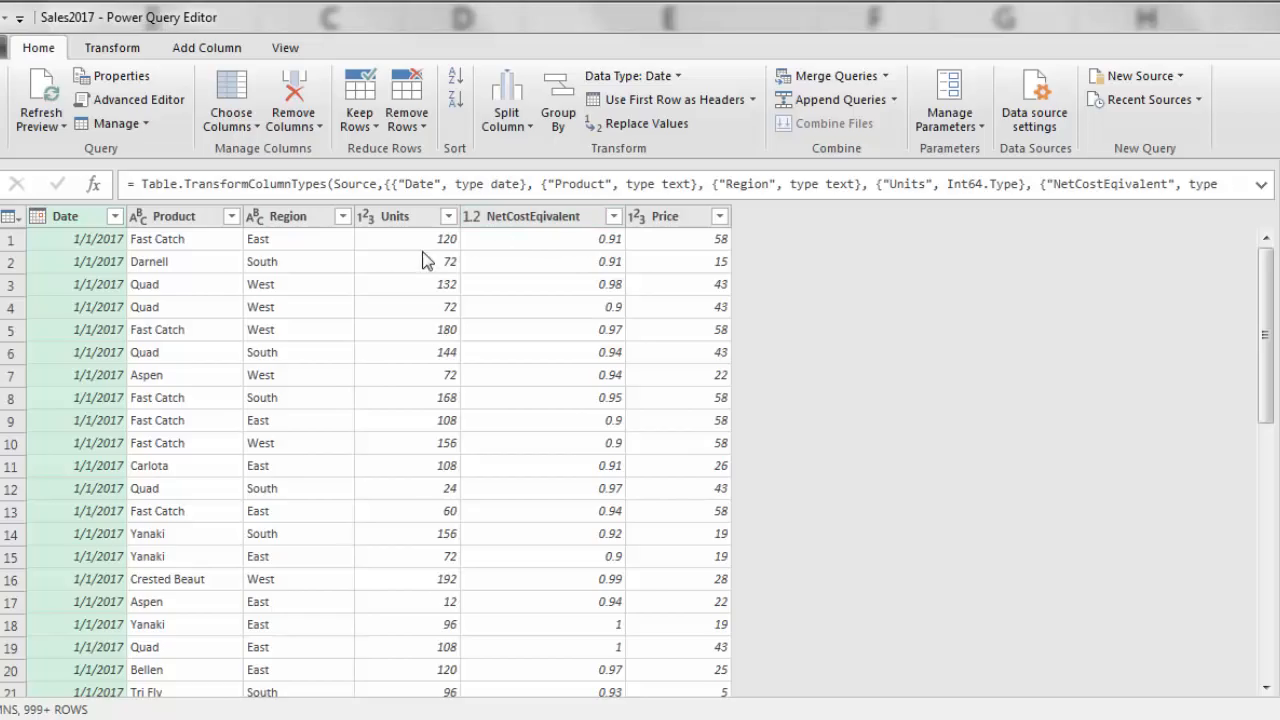
{"action": "left_click", "coordinate": [207, 48]}
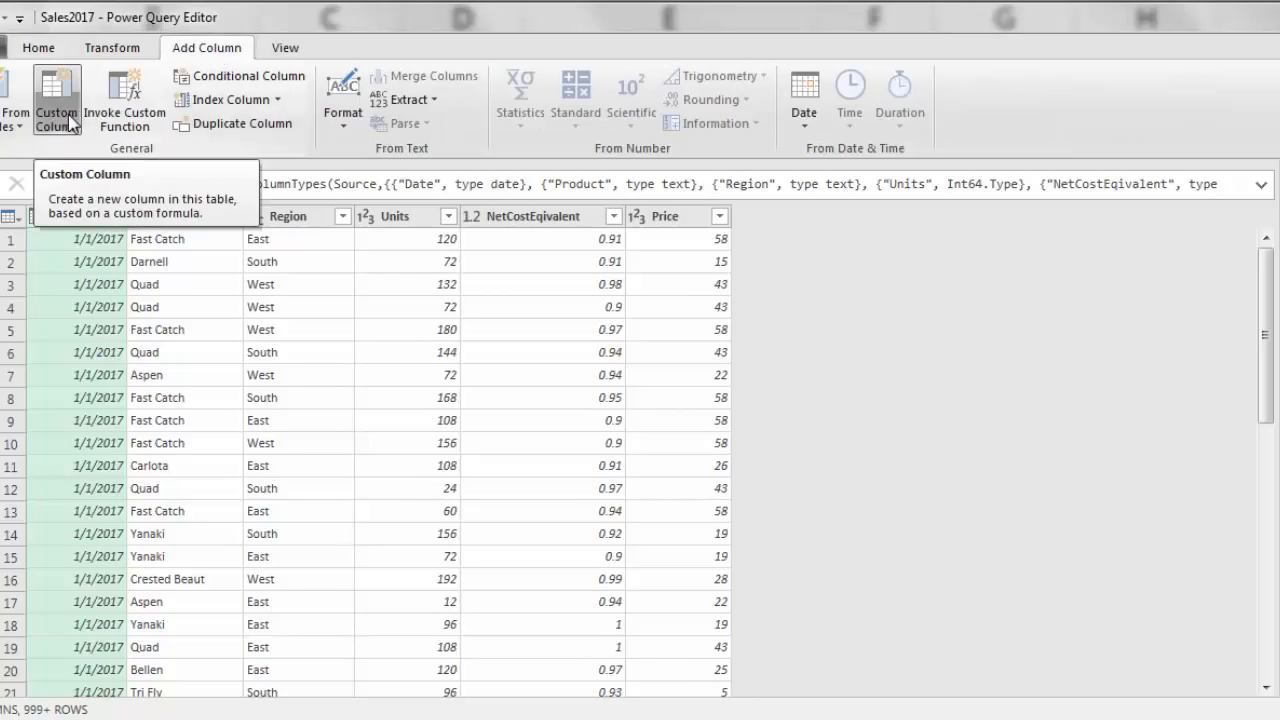
{"action": "left_click", "coordinate": [405, 224]}
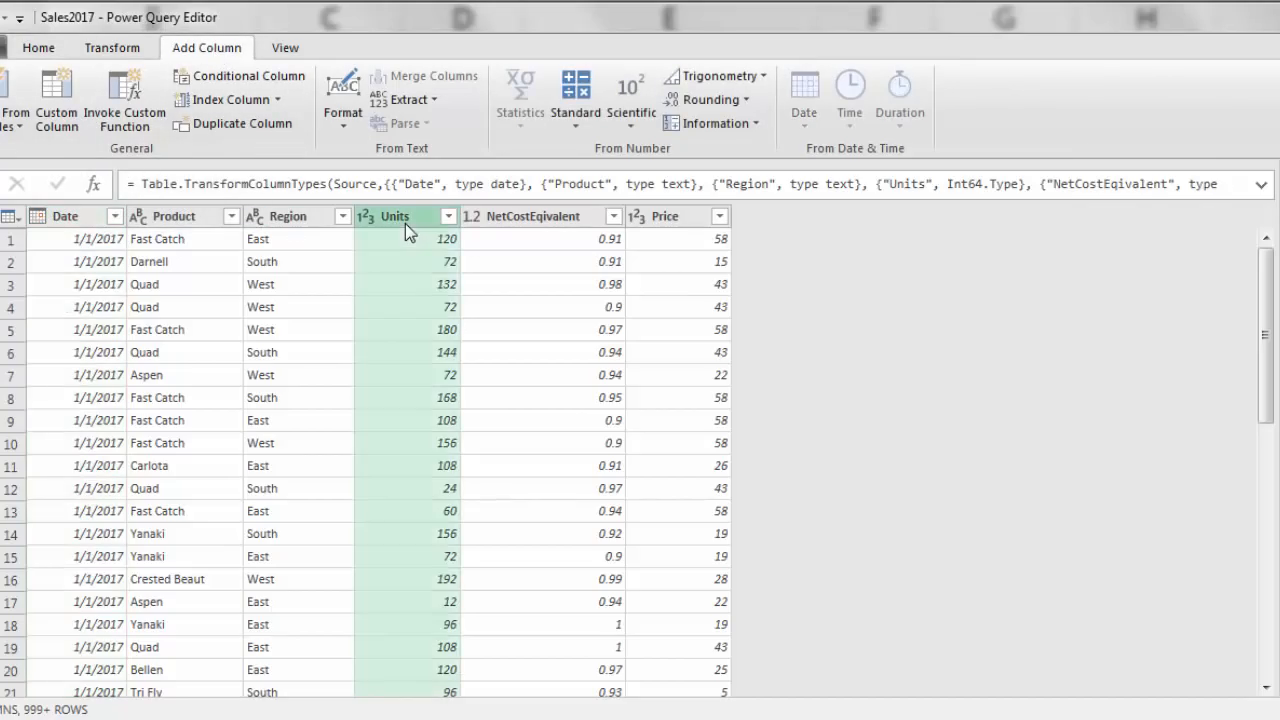
{"action": "key", "text": "shift"}
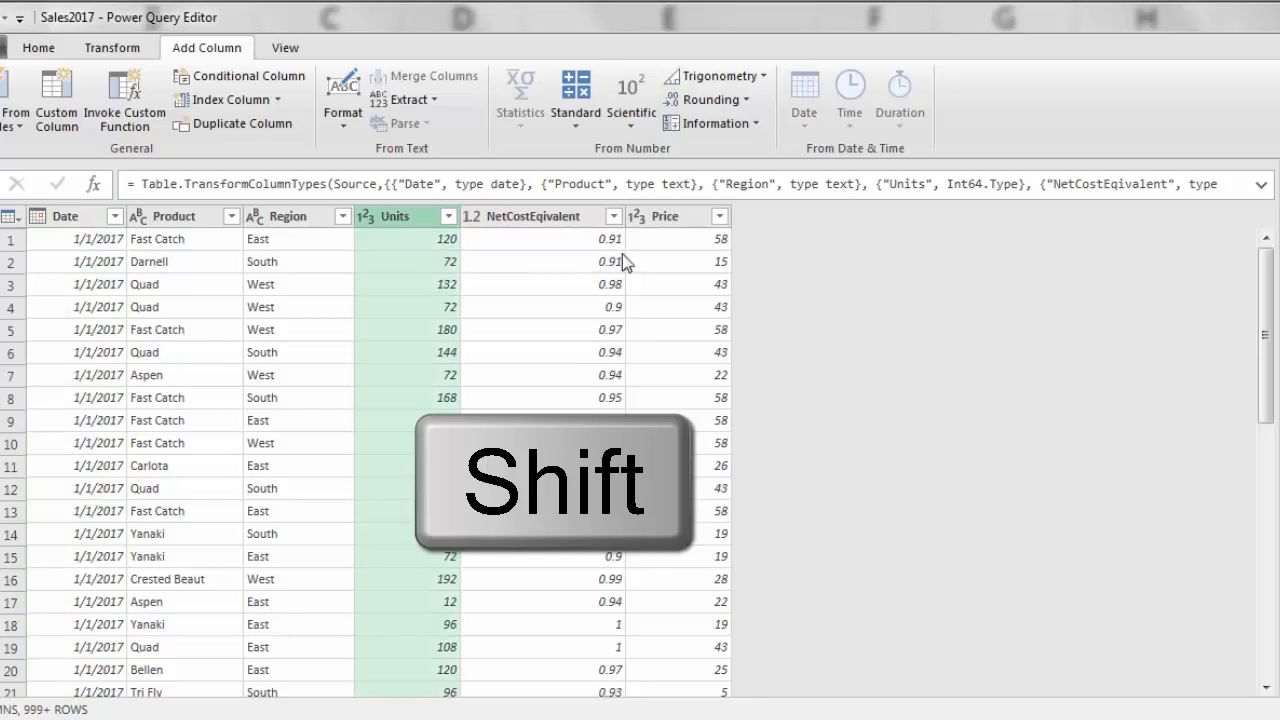
{"action": "left_click", "coordinate": [676, 228], "text": "shift"}
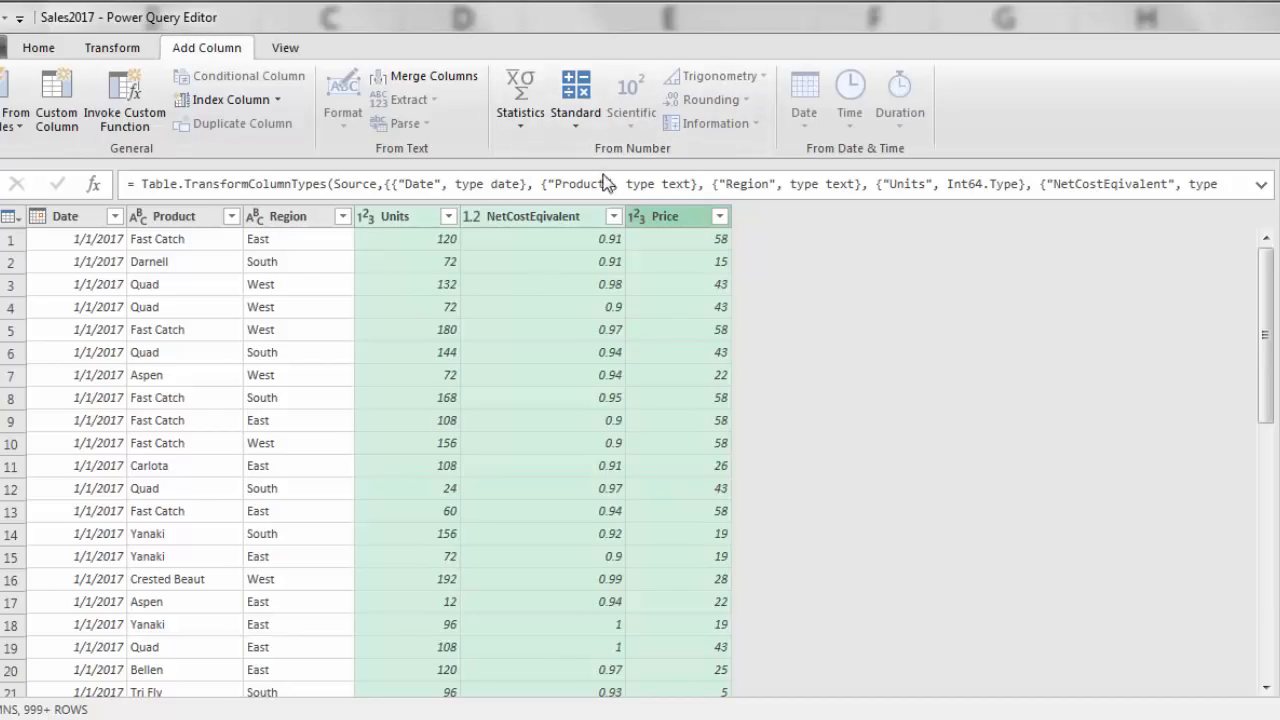
{"action": "left_click", "coordinate": [579, 128]}
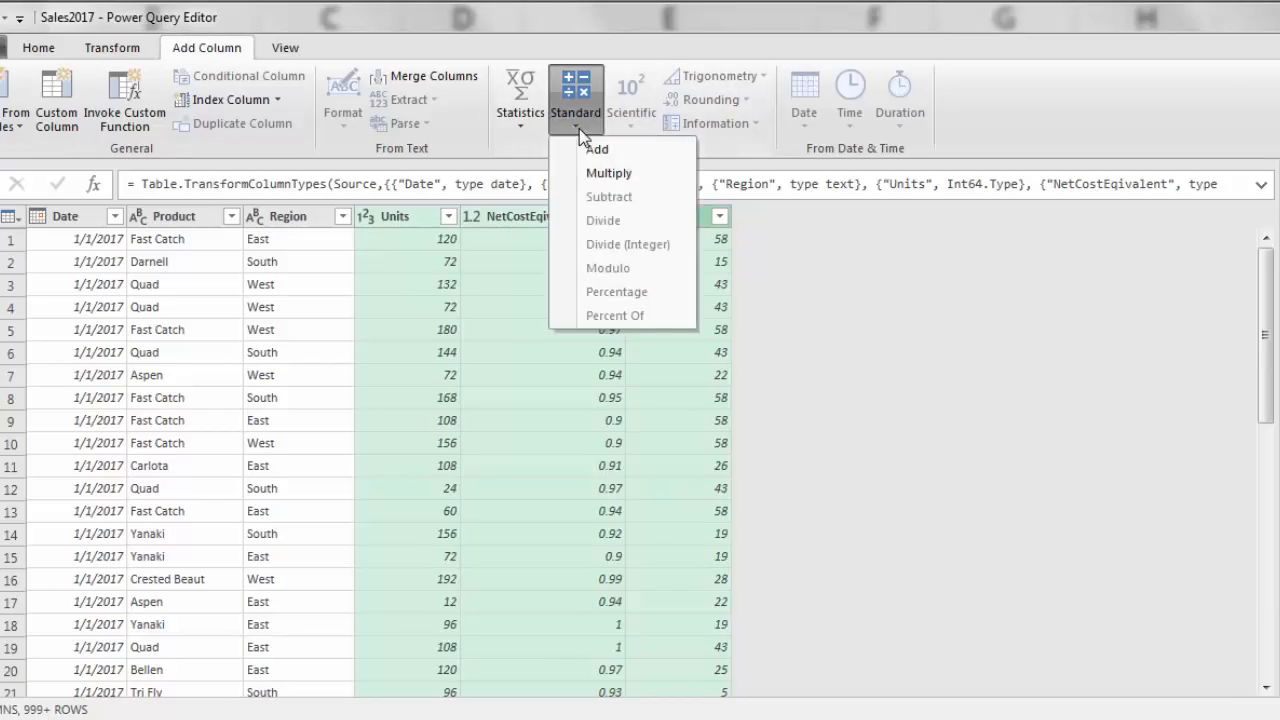
{"action": "left_click", "coordinate": [612, 175]}
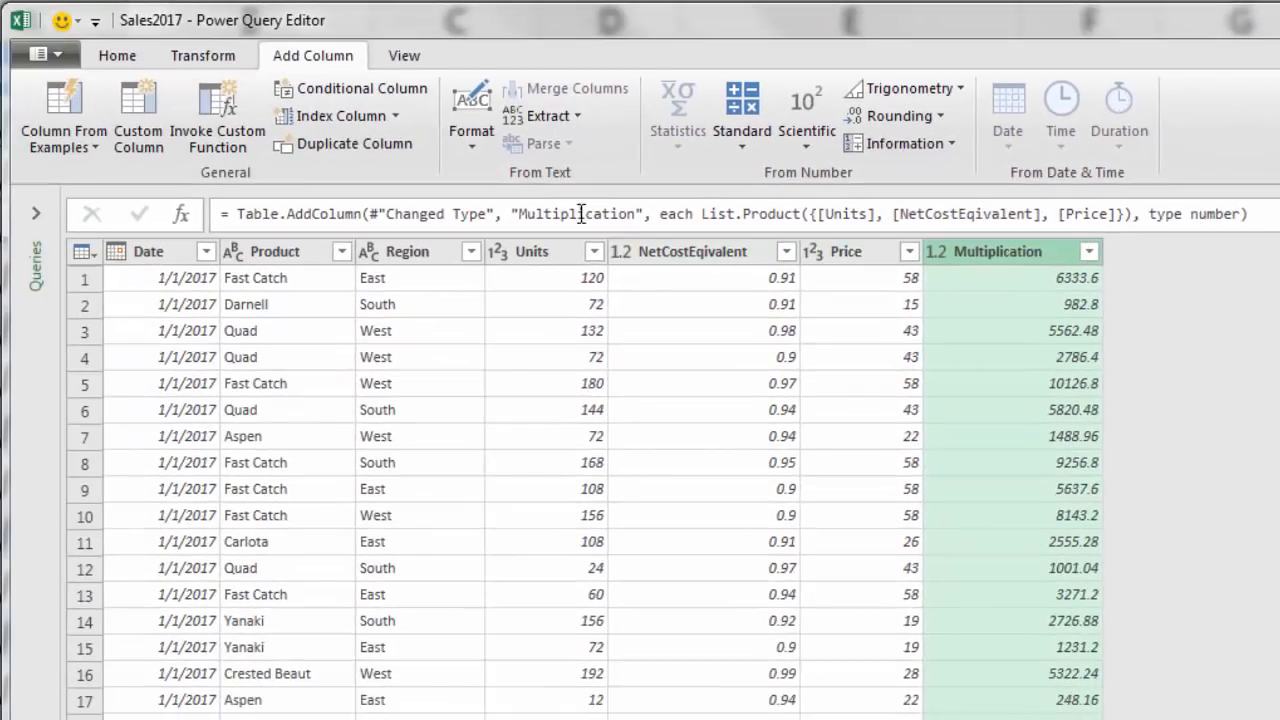
Step: Rename the multiplication column as Revenue by editing the name inside its Table.AddColumn formula
{"action": "double_click", "coordinate": [580, 214]}
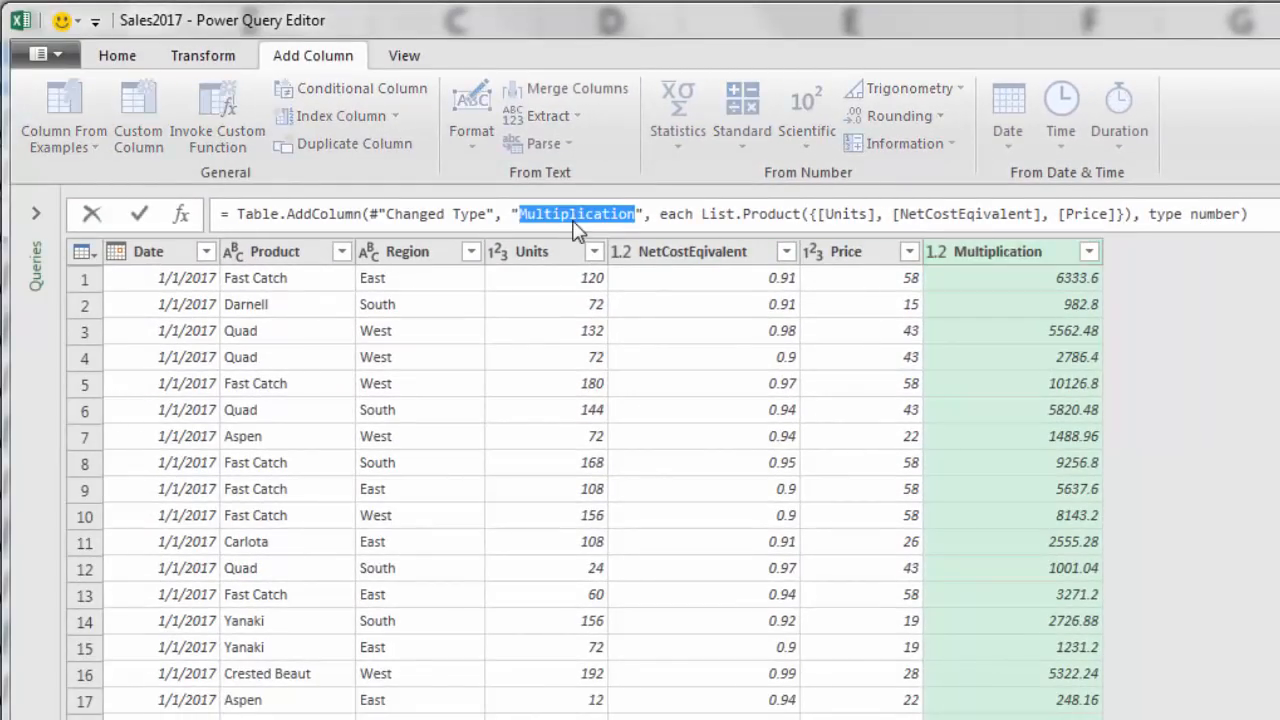
{"action": "type", "text": "Revenue"}
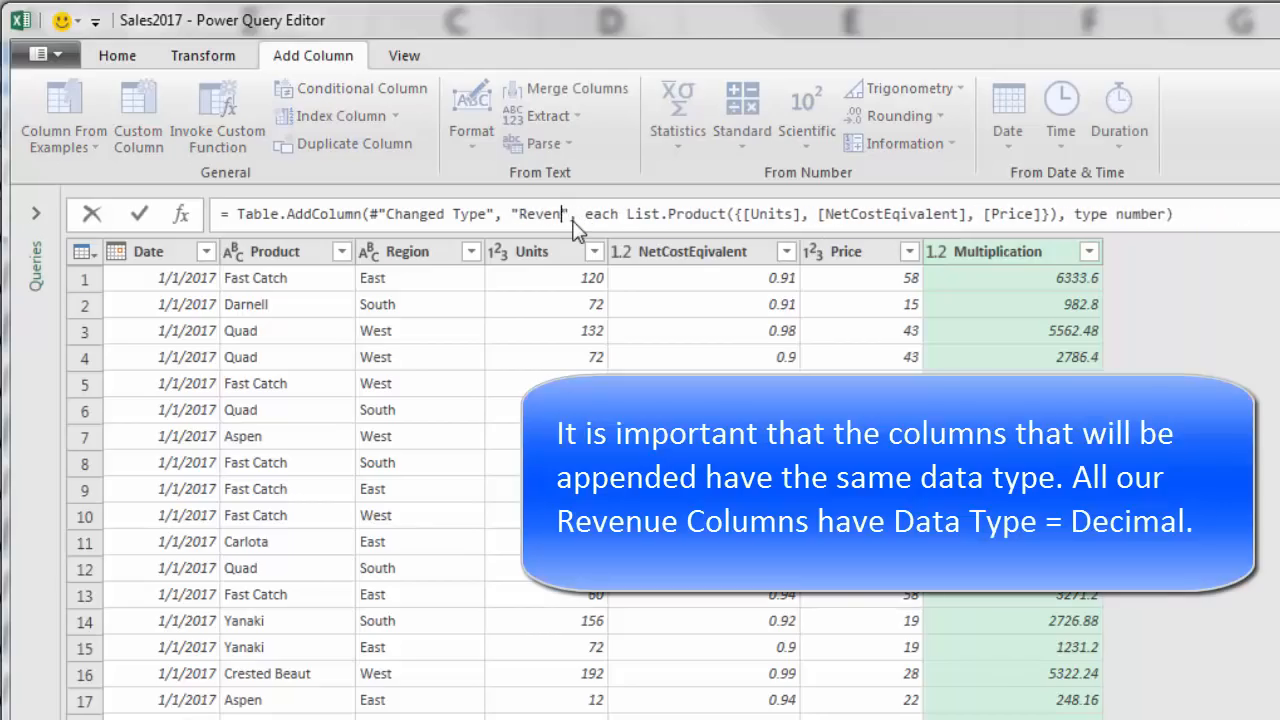
{"action": "key", "text": "Return"}
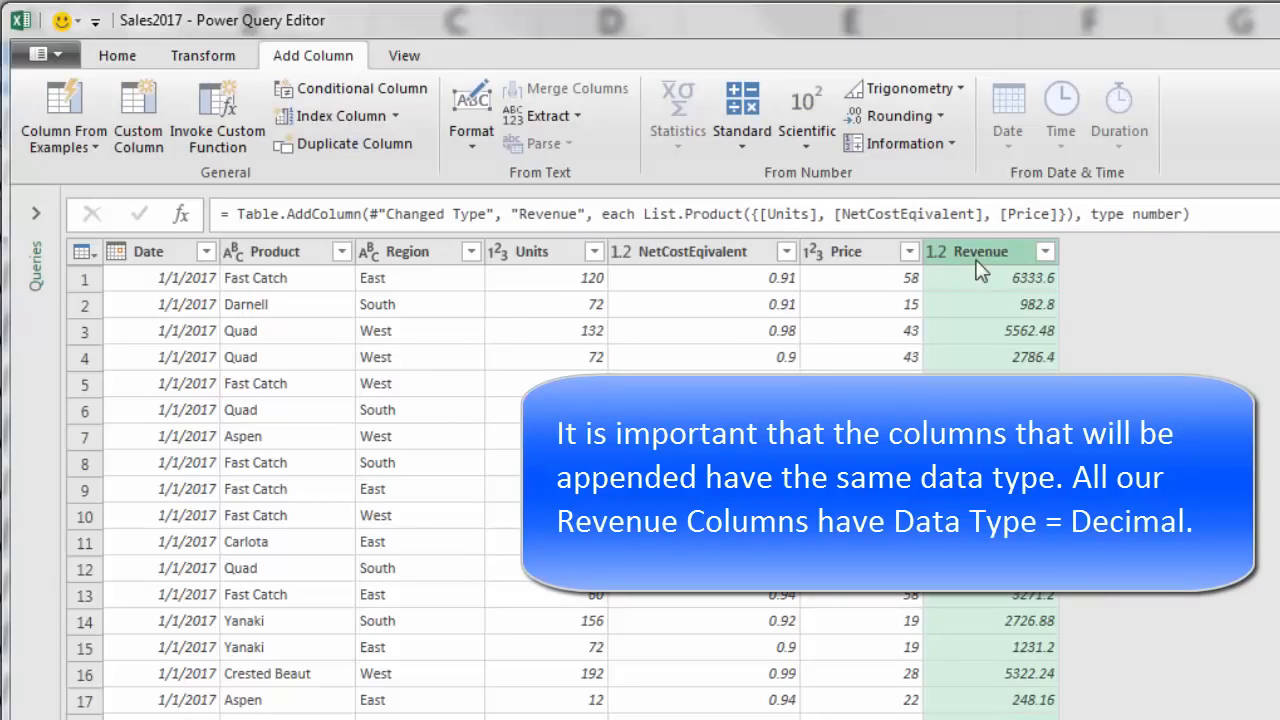
Step: Remove the Units, NetCostEqivalent and Price columns from the Sales2017 query, and close and load the change
{"action": "left_click", "coordinate": [527, 262]}
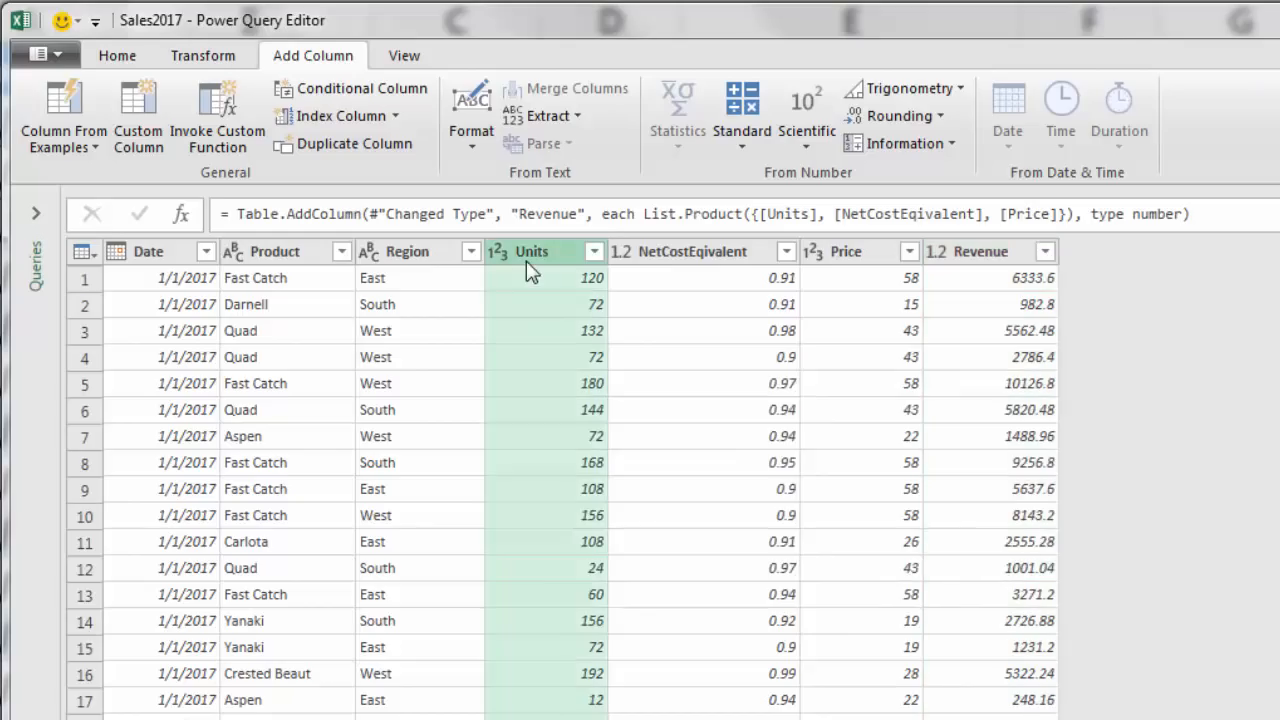
{"action": "left_click", "coordinate": [876, 258], "text": "shift"}
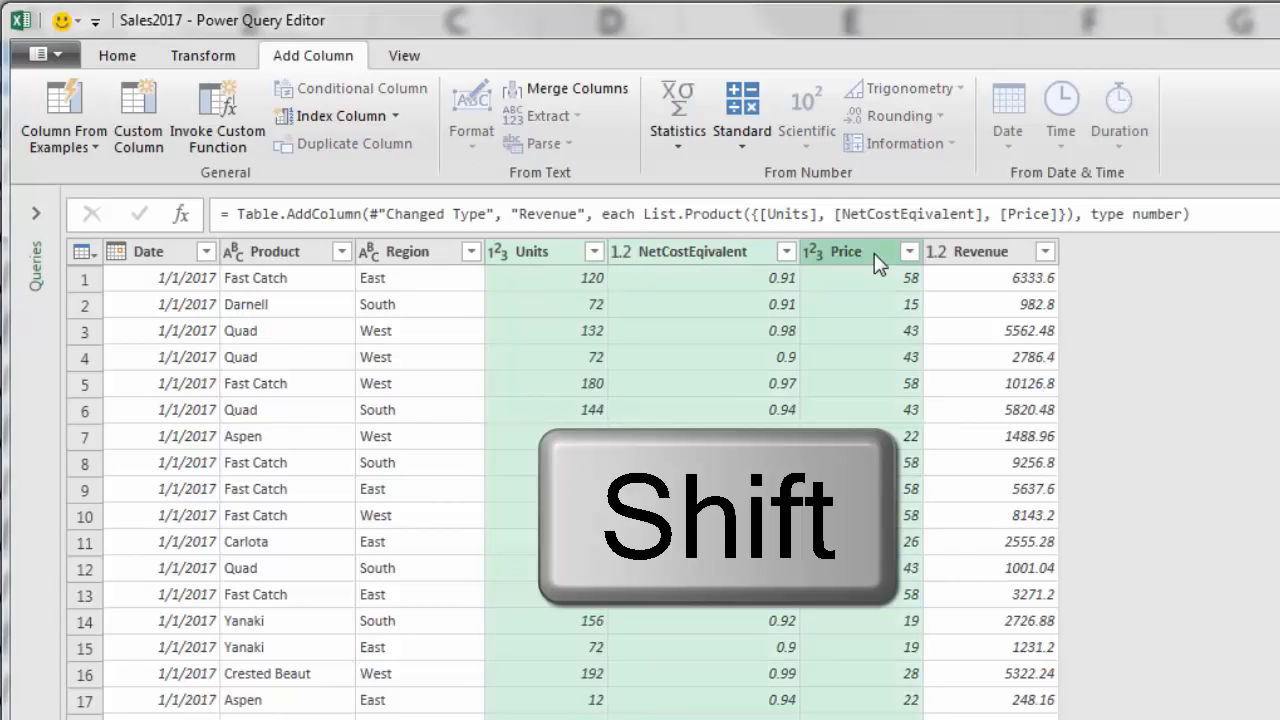
{"action": "right_click", "coordinate": [876, 258]}
{"action": "left_click", "coordinate": [915, 305]}
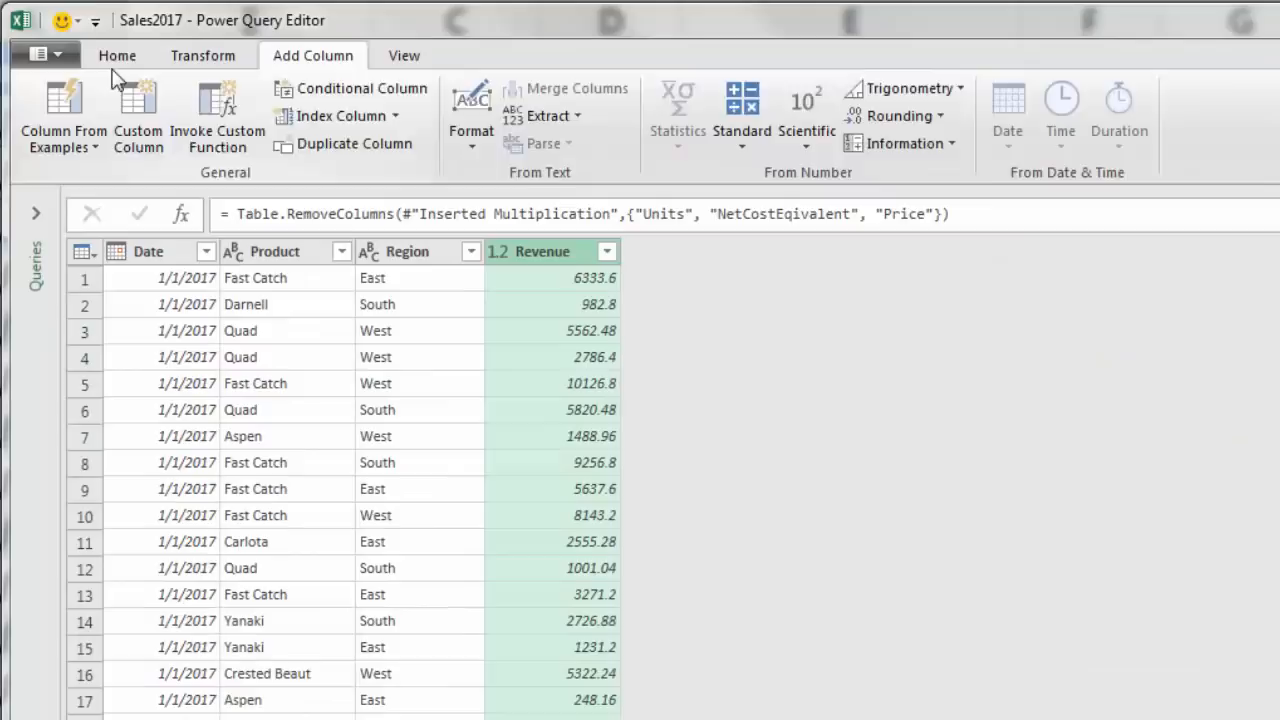
{"action": "left_click", "coordinate": [95, 40]}
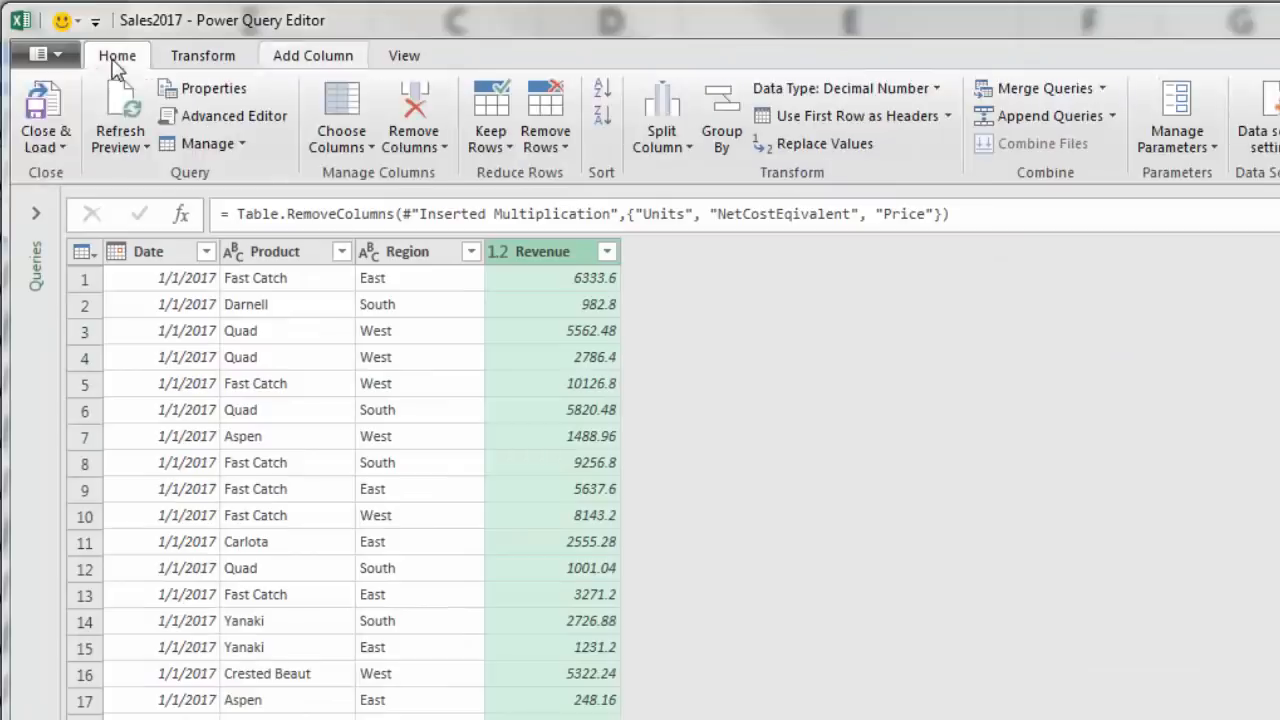
{"action": "left_click", "coordinate": [45, 112]}
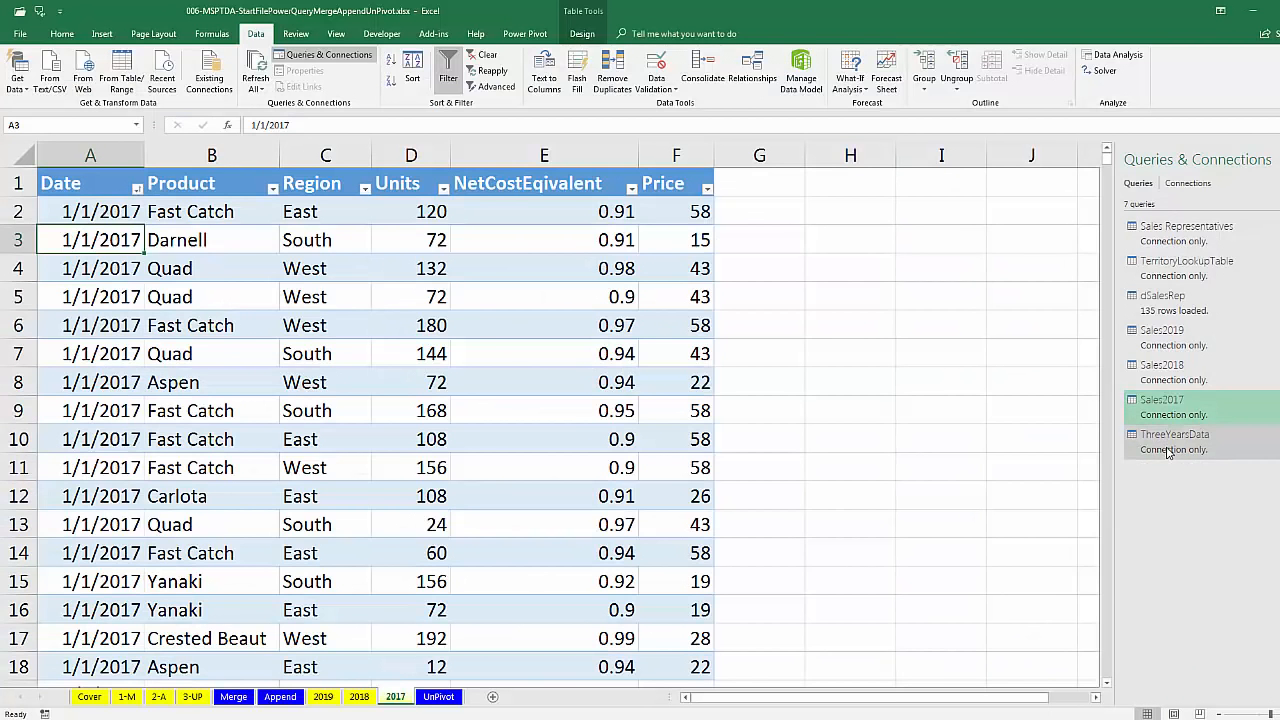
Step: Open the ThreeYearsData query to check its combined columns, and close and load it
{"action": "double_click", "coordinate": [1170, 452]}
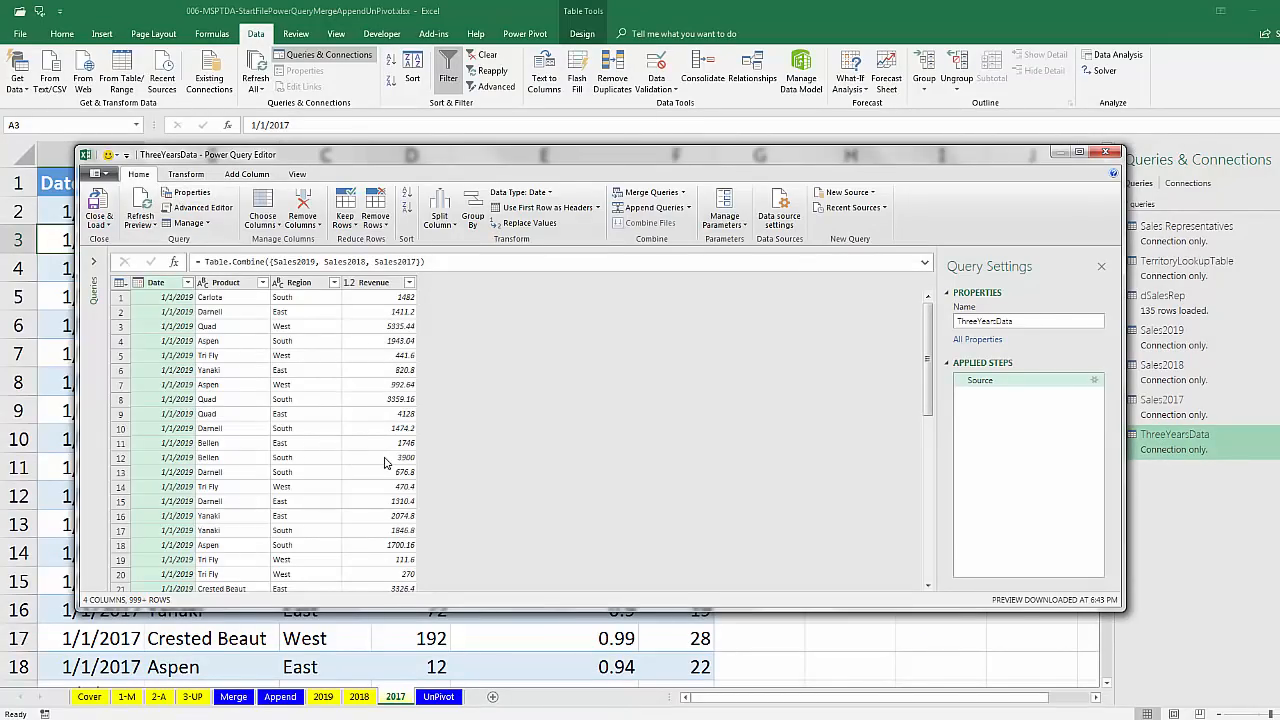
{"action": "left_click_drag", "start_coordinate": [1124, 298], "coordinate": [970, 298]}
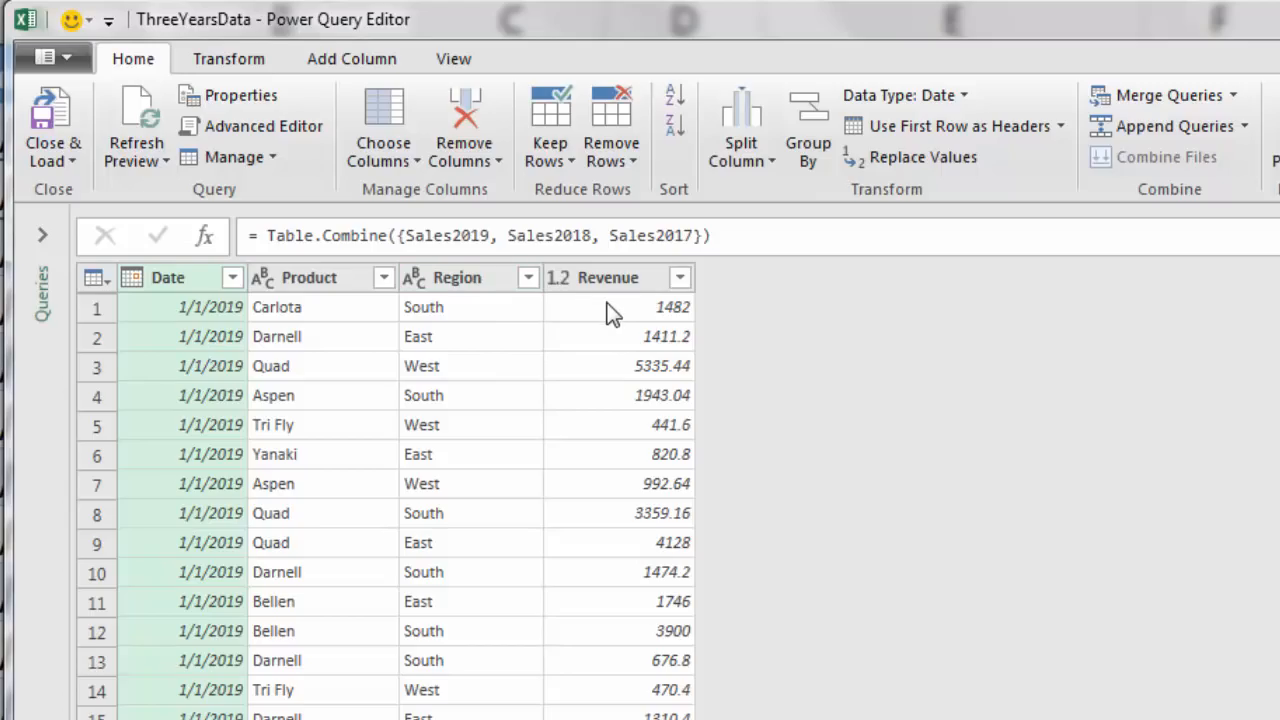
{"action": "left_click", "coordinate": [50, 125]}
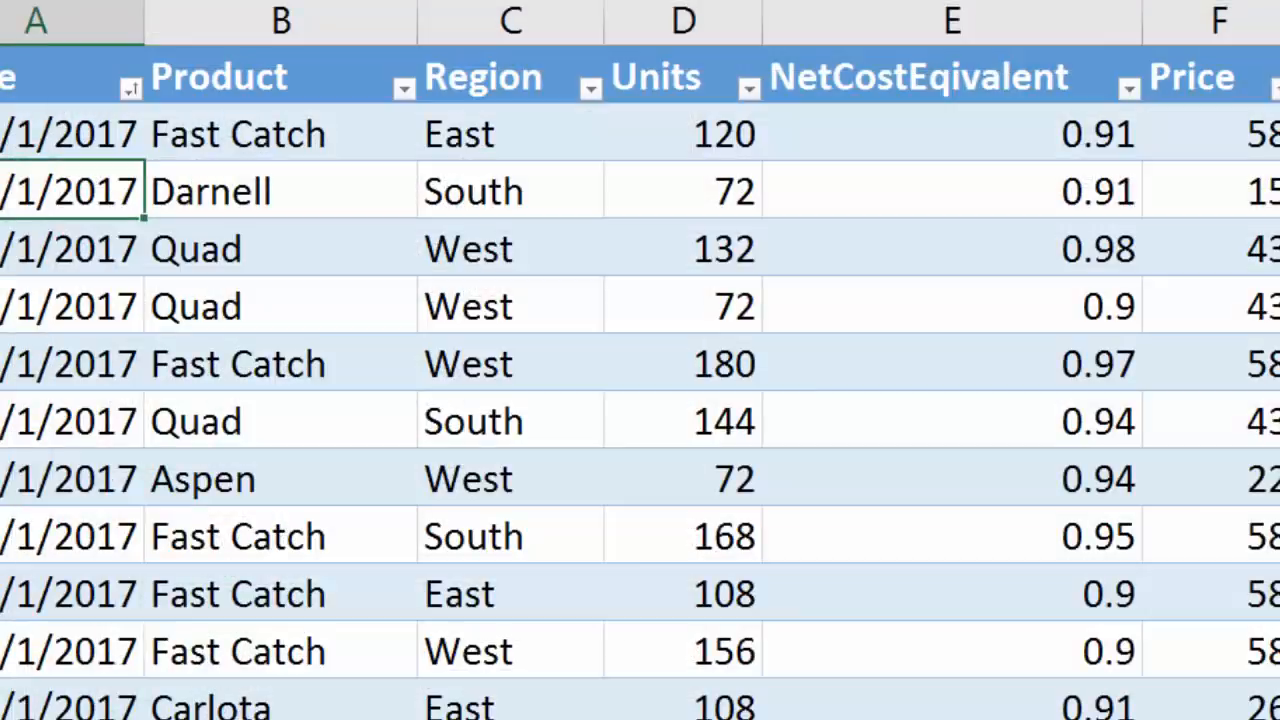
Step: Load the ThreeYearsData query as a table into cell A1 of the existing Append worksheet
{"action": "mouse_move", "coordinate": [1170, 460]}
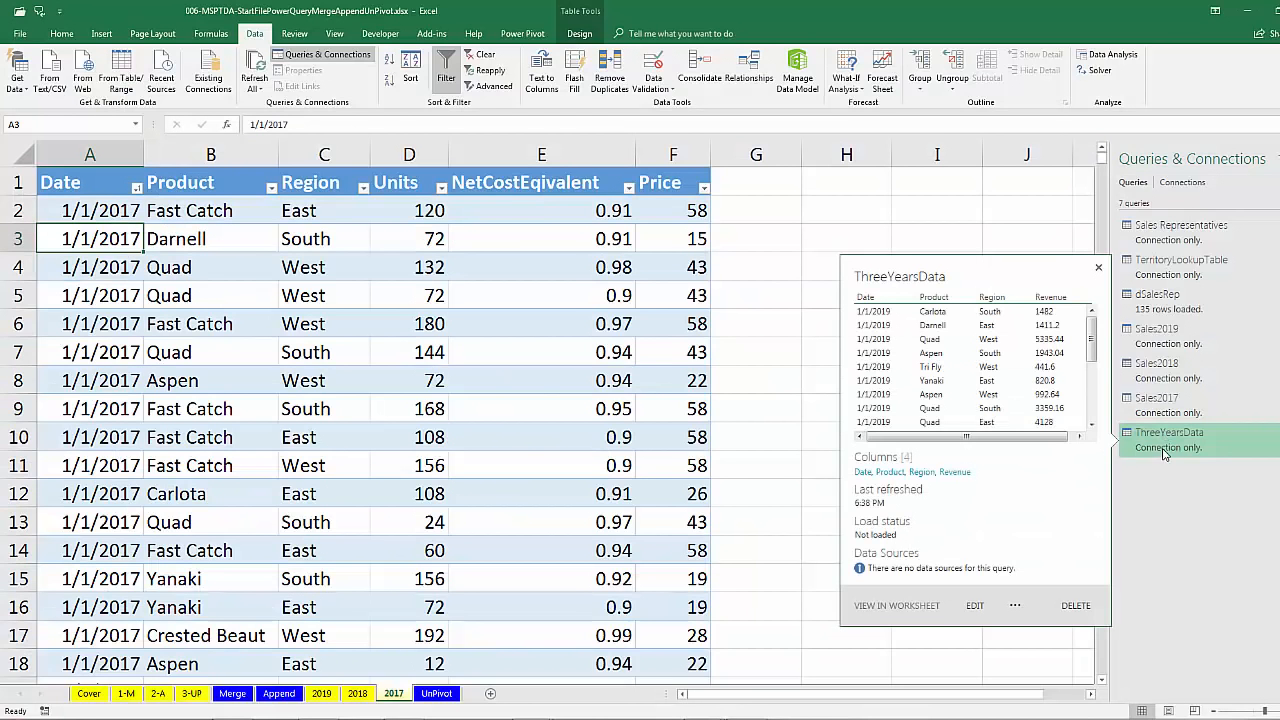
{"action": "right_click", "coordinate": [1152, 441]}
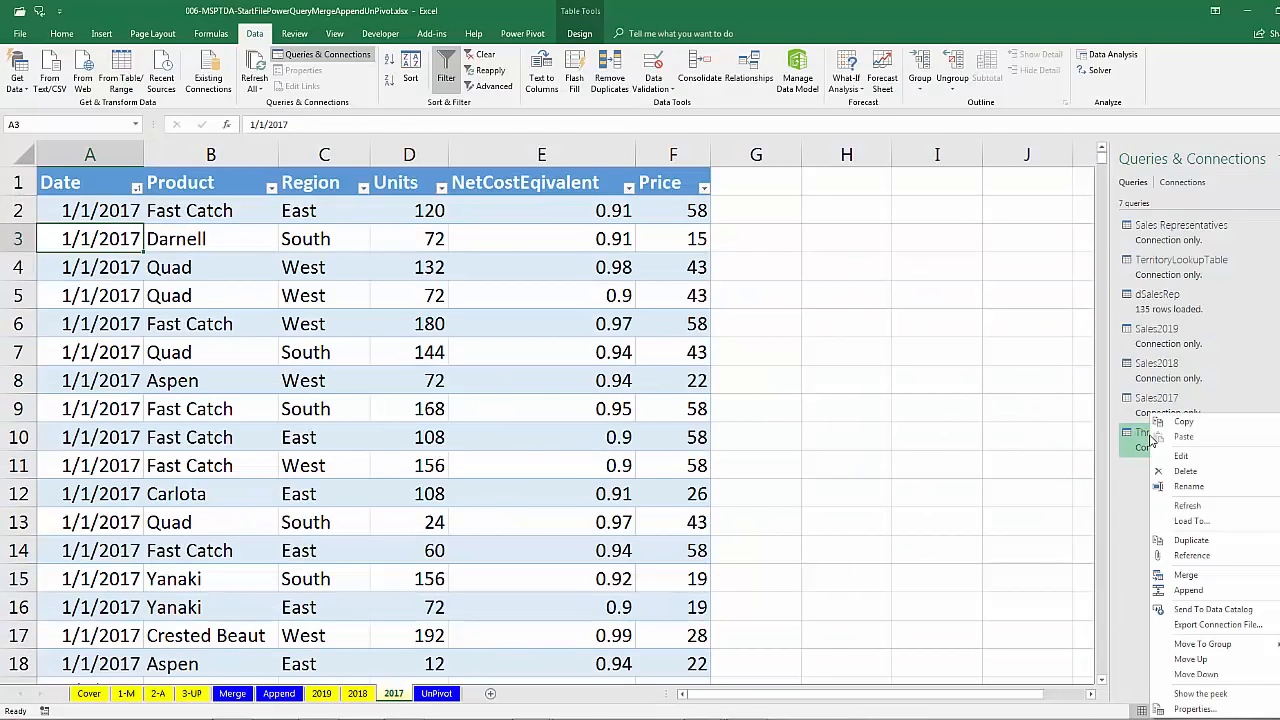
{"action": "left_click", "coordinate": [1187, 522]}
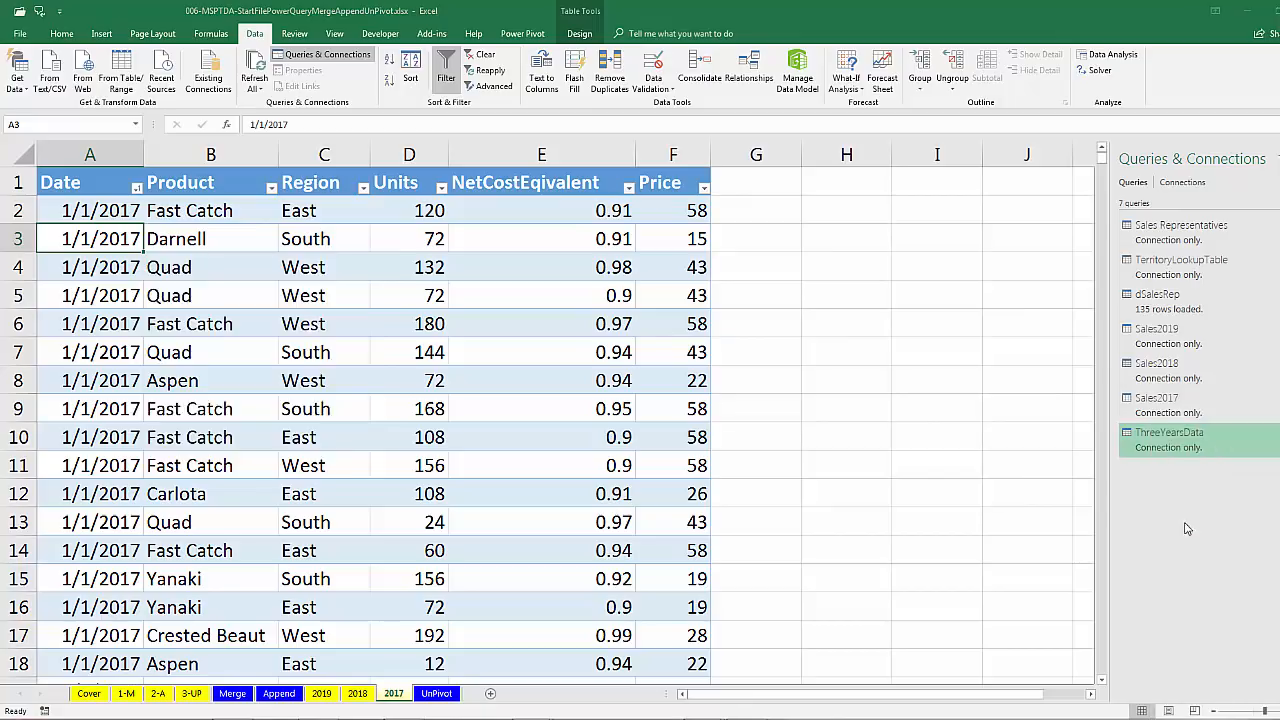
{"action": "left_click", "coordinate": [943, 425]}
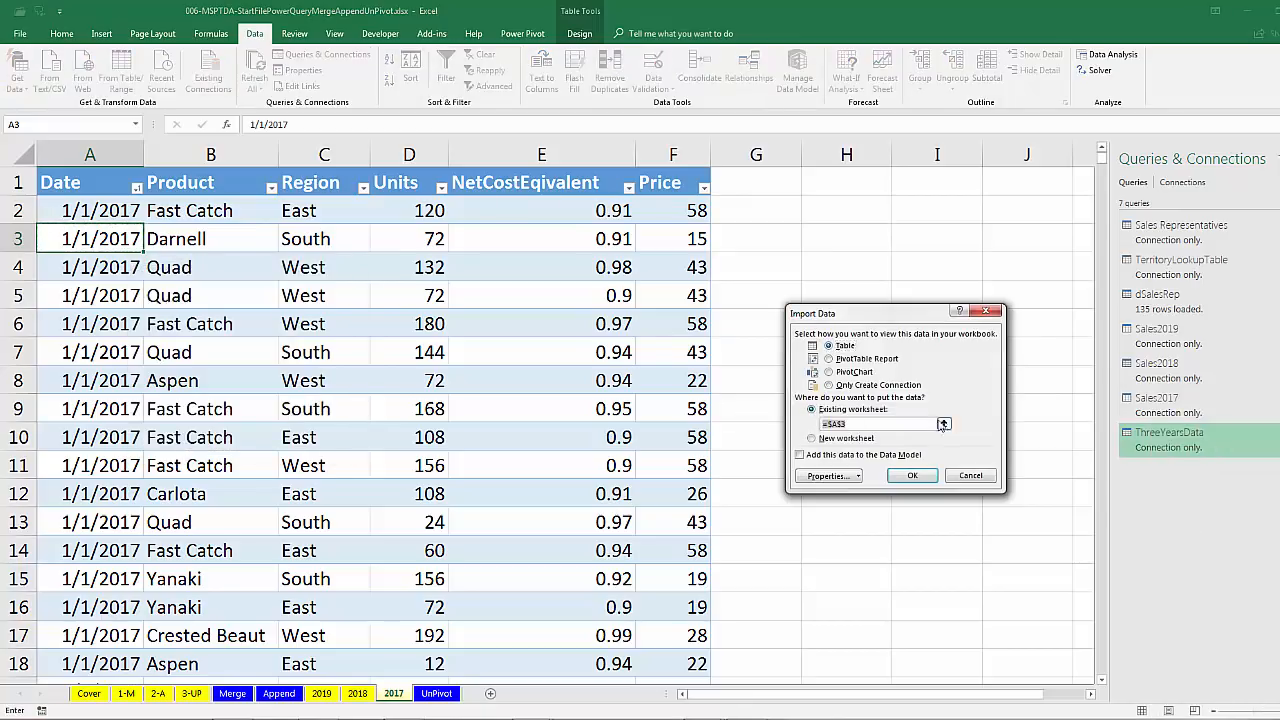
{"action": "left_click", "coordinate": [279, 694]}
{"action": "left_click", "coordinate": [30, 160]}
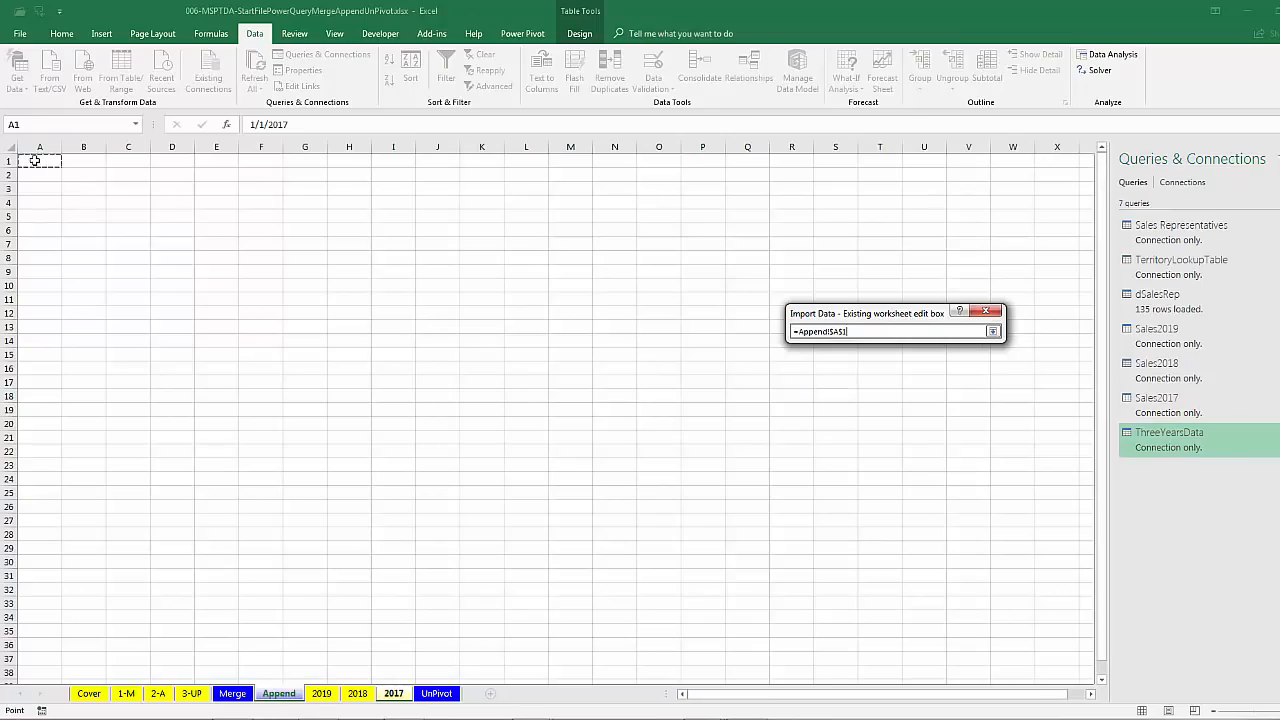
{"action": "left_click", "coordinate": [993, 331]}
{"action": "left_click", "coordinate": [910, 476]}
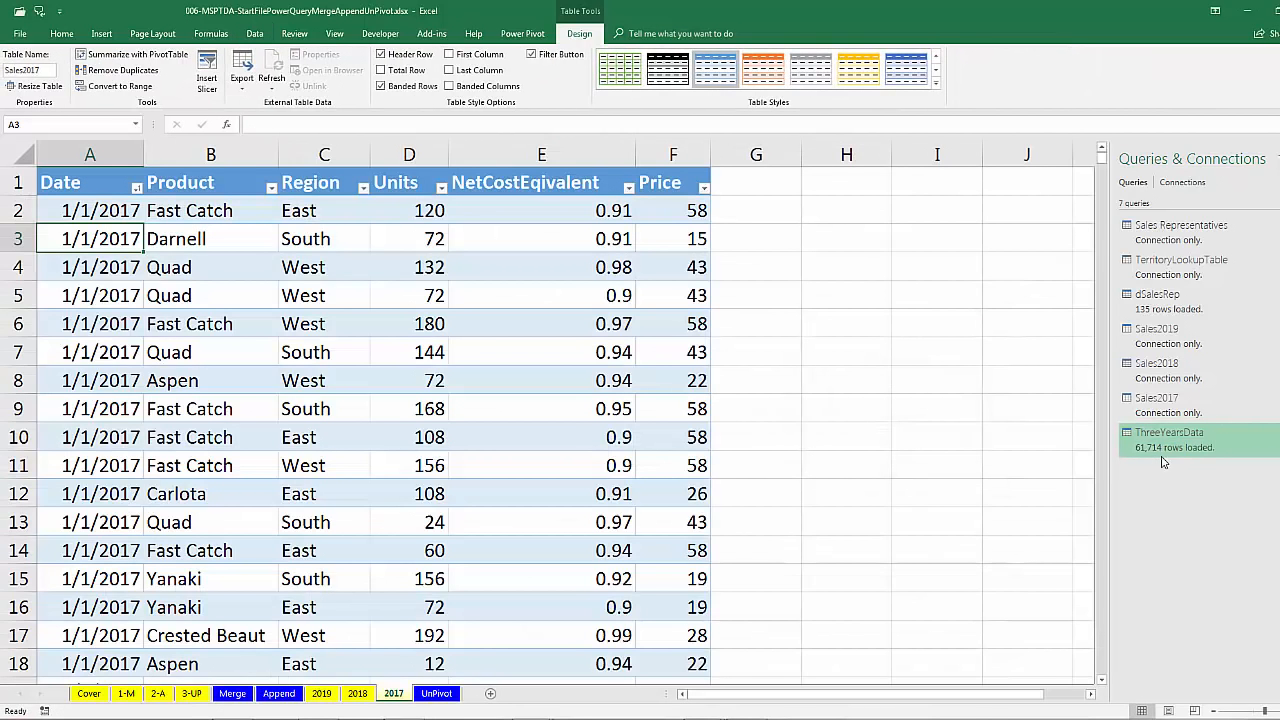
Step: Review the loaded ThreeYearsData table on the Append sheet and compare it with the 2018 source sheet
{"action": "left_click", "coordinate": [279, 693]}
{"action": "scroll", "coordinate": [162, 400], "scroll_direction": "up", "scroll_amount": 1}
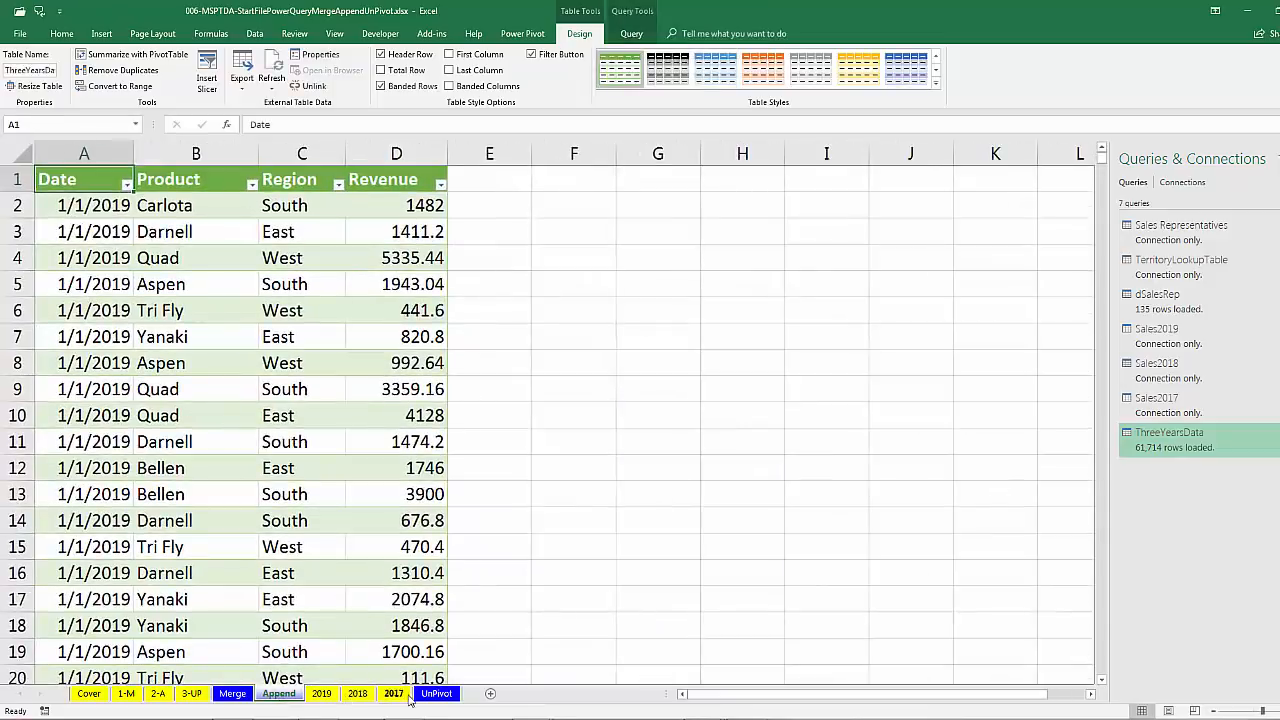
{"action": "left_click", "coordinate": [357, 693]}
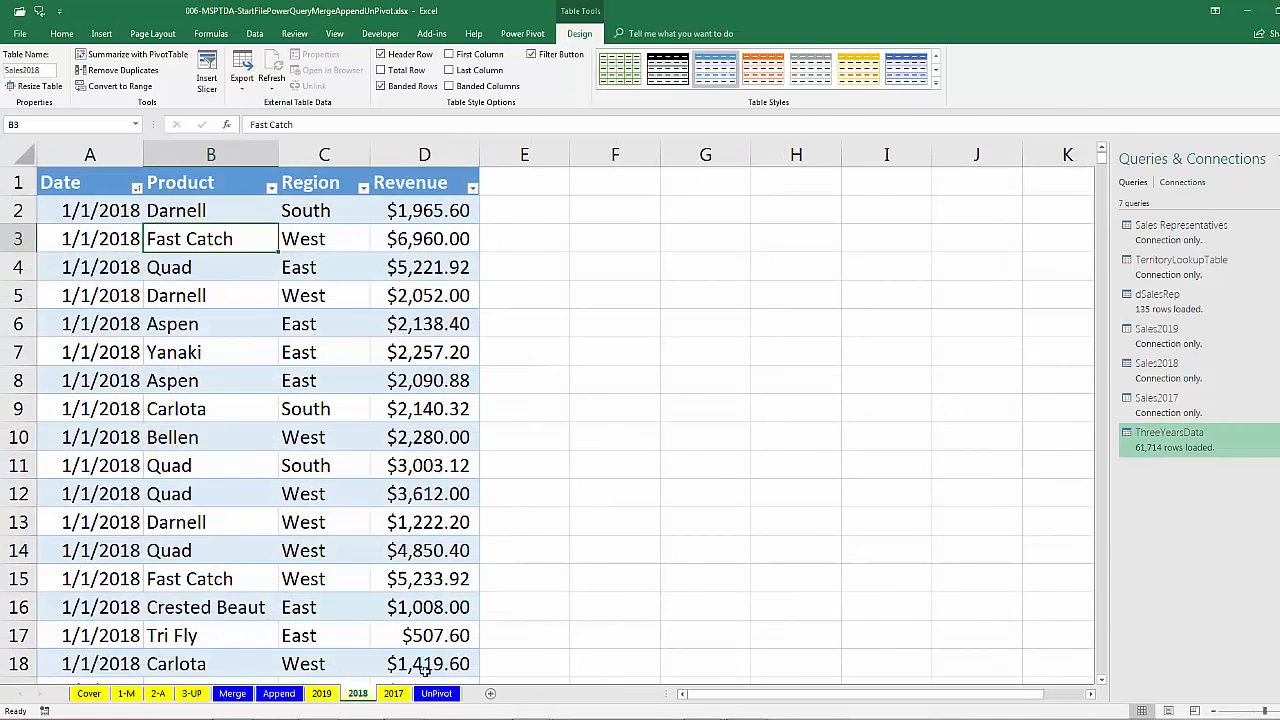
{"action": "left_click", "coordinate": [1178, 447]}
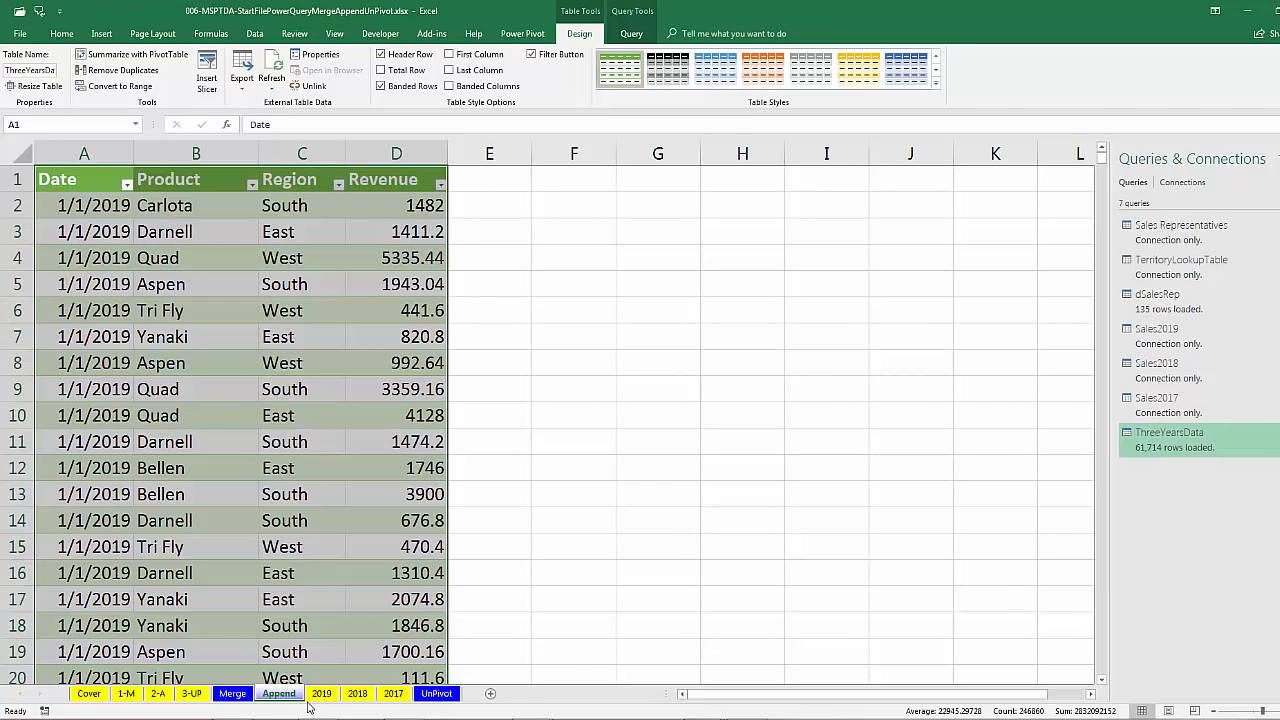
Step: Examine the Grades cross-tab on the UnPivot sheet, checking how student rows, class column headers and grades relate
{"action": "left_click", "coordinate": [438, 697]}
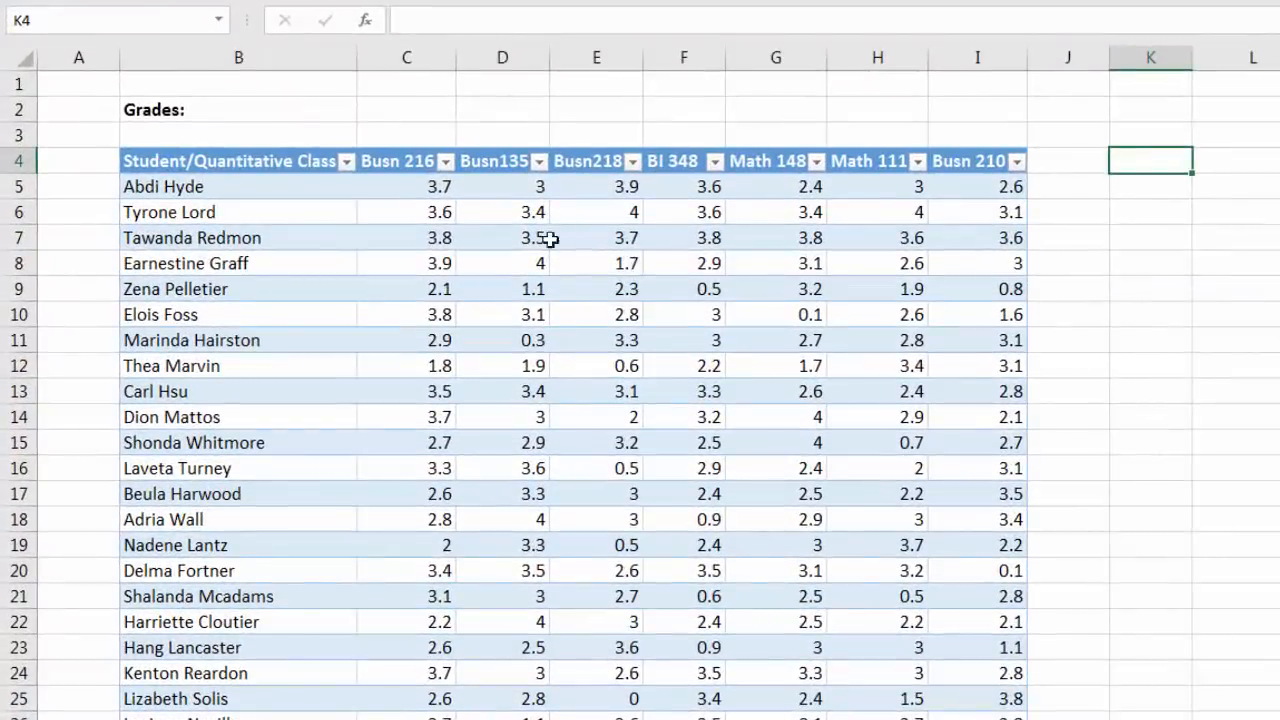
{"action": "left_click", "coordinate": [421, 186]}
{"action": "left_click_drag", "start_coordinate": [421, 186], "coordinate": [960, 179]}
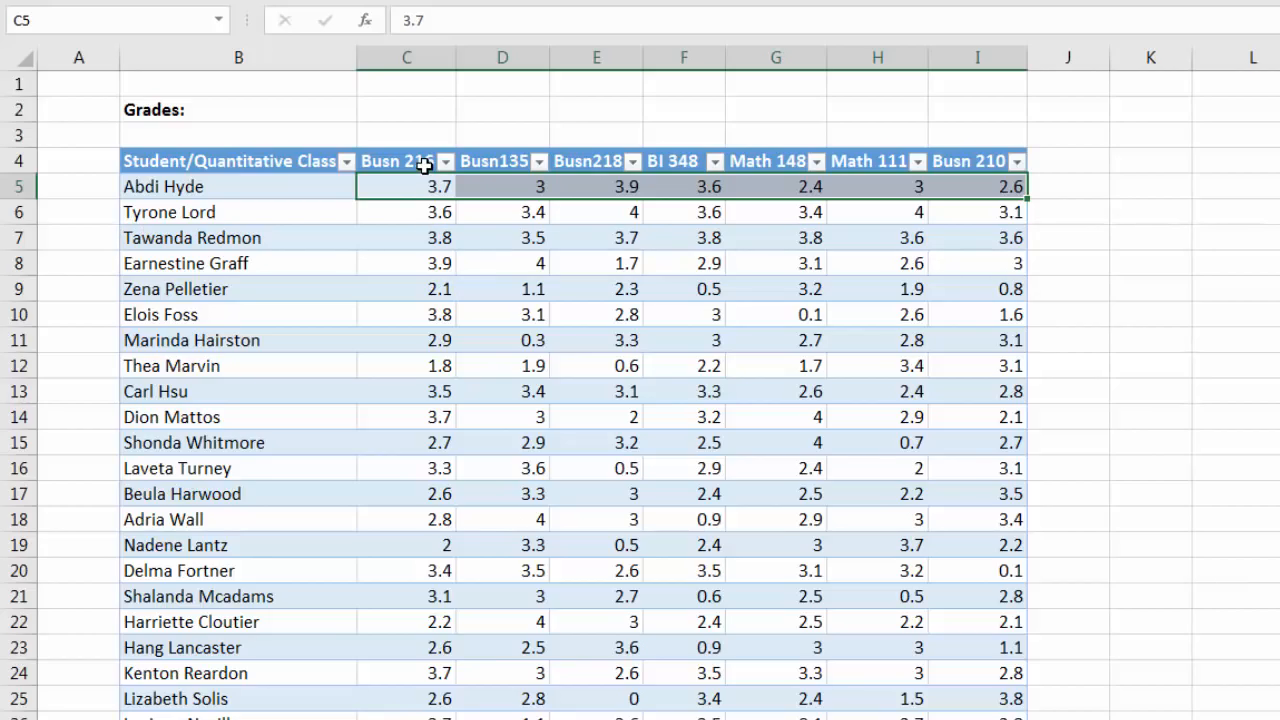
{"action": "left_click", "coordinate": [257, 195]}
{"action": "left_click", "coordinate": [387, 162]}
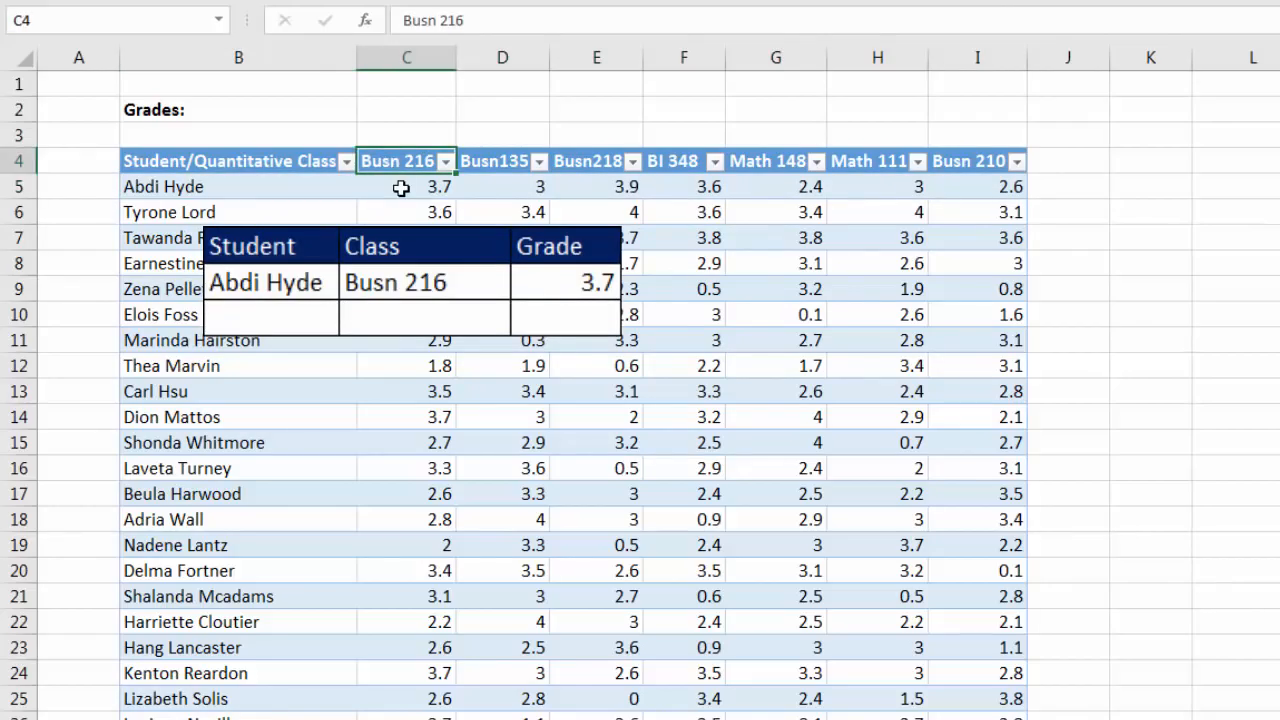
{"action": "left_click", "coordinate": [401, 188]}
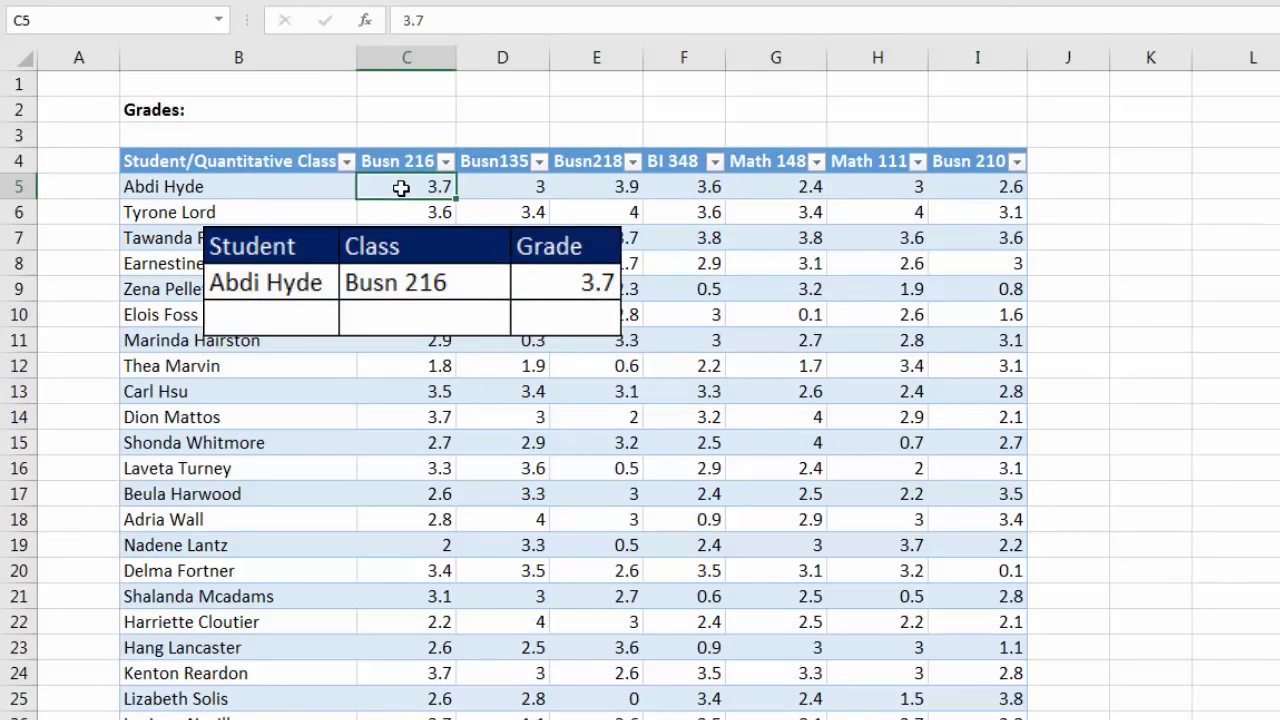
{"action": "left_click", "coordinate": [311, 184]}
{"action": "left_click", "coordinate": [507, 161]}
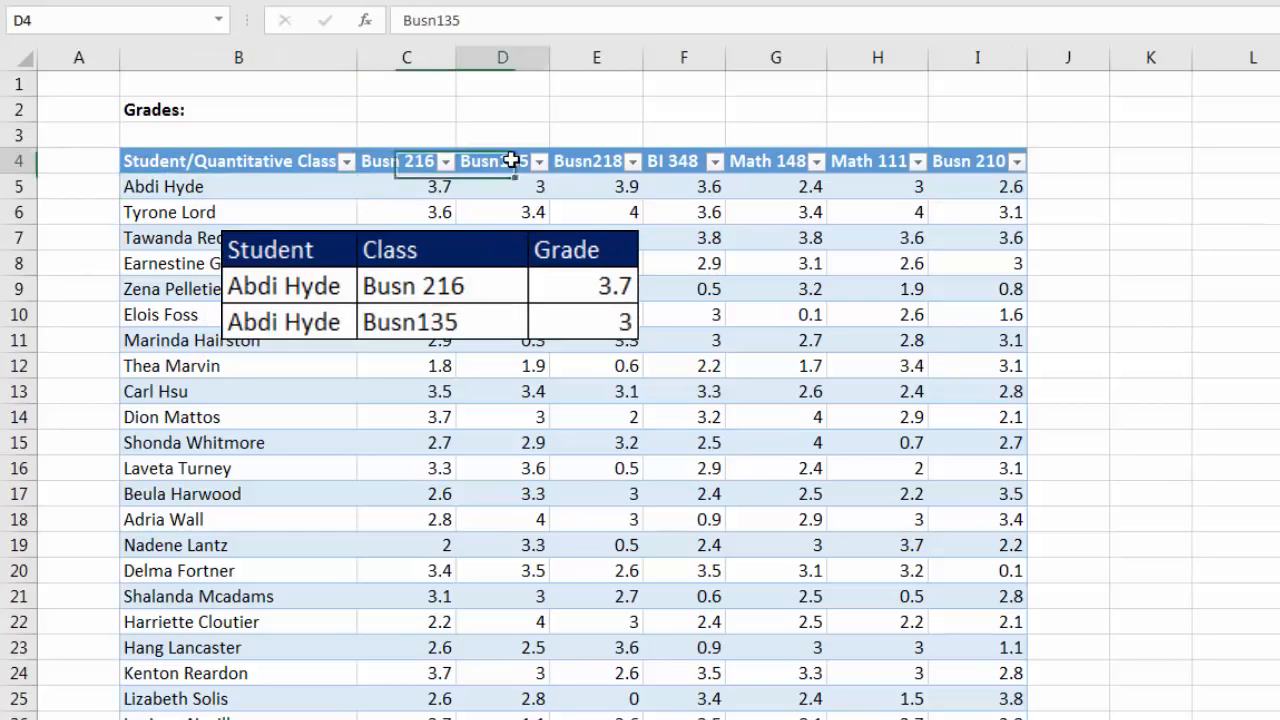
{"action": "left_click", "coordinate": [511, 186]}
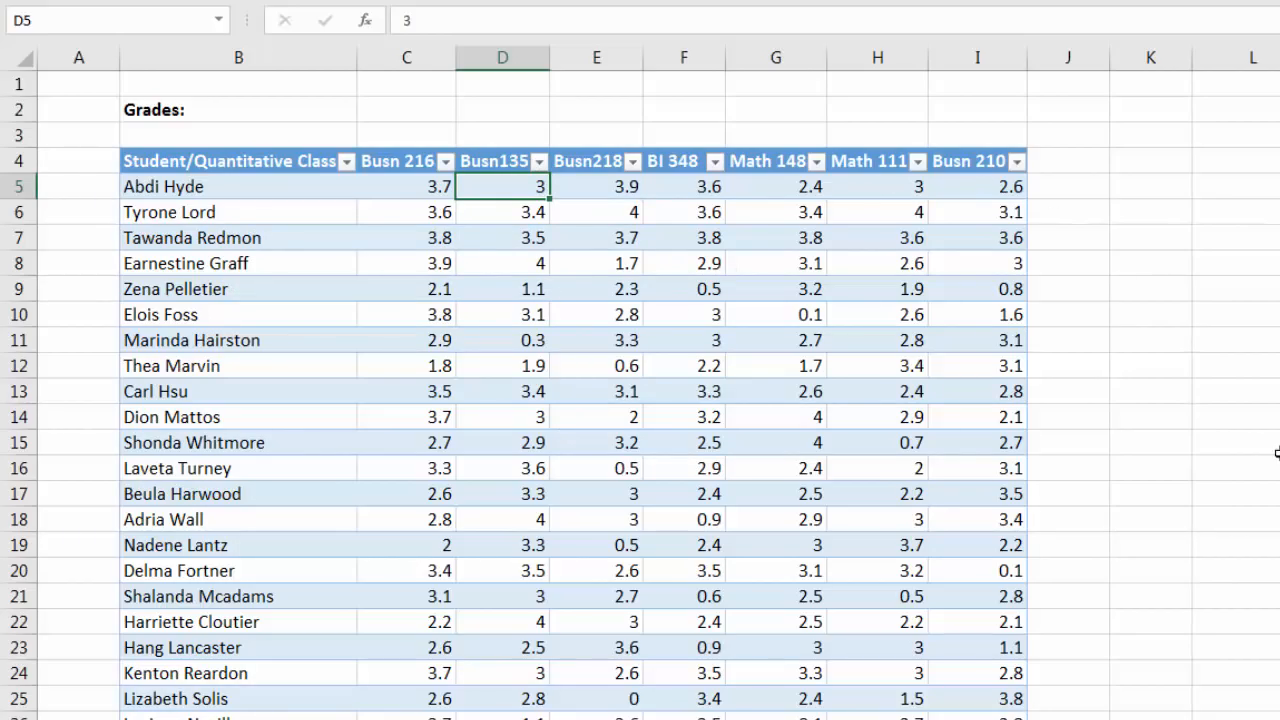
{"action": "left_click_drag", "start_coordinate": [596, 163], "coordinate": [614, 719]}
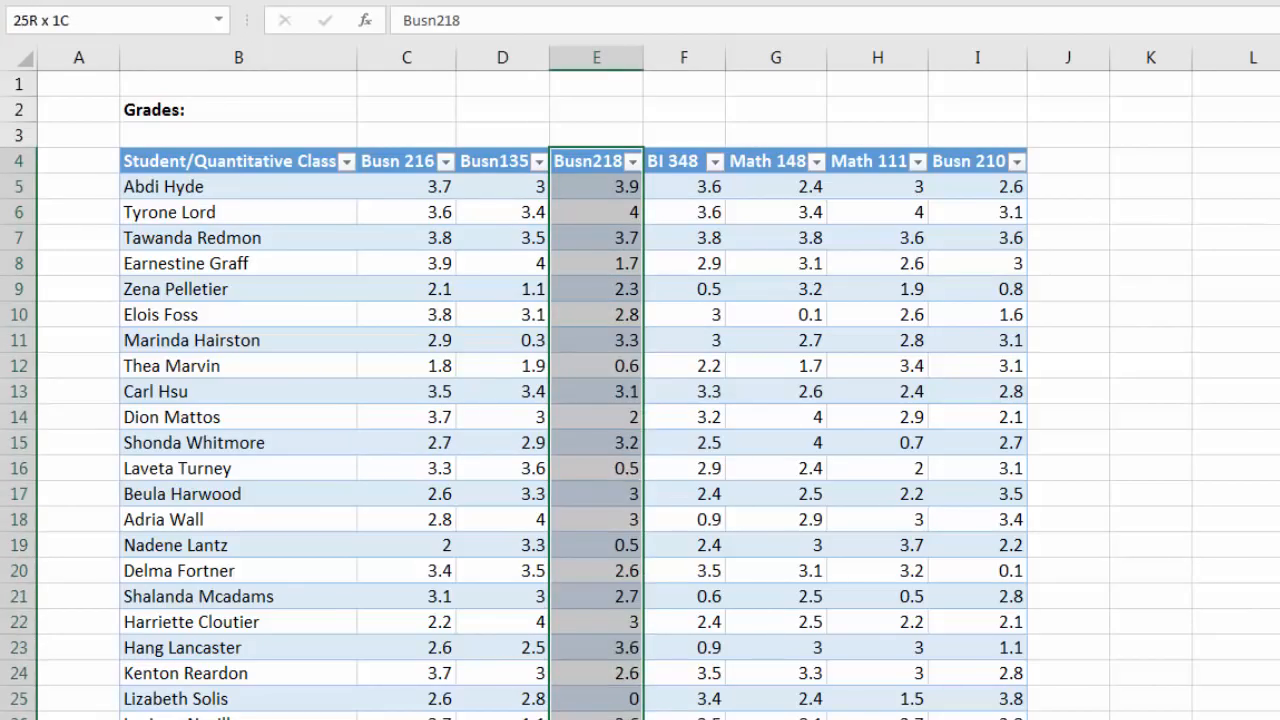
{"action": "left_click_drag", "start_coordinate": [228, 265], "coordinate": [958, 272]}
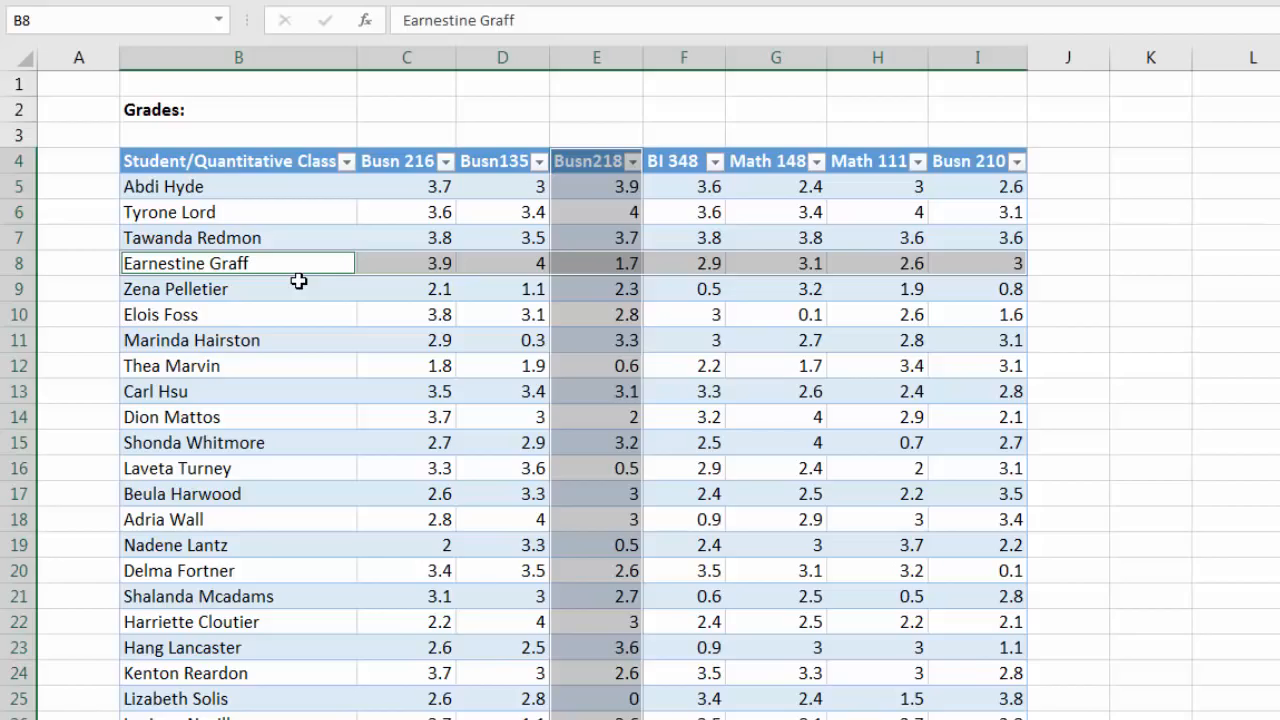
Step: Examine the Grades cross-tab, checking the student names, the class headers from Busn 216 to Busn 210, and the grade cells
{"action": "left_click", "coordinate": [600, 263]}
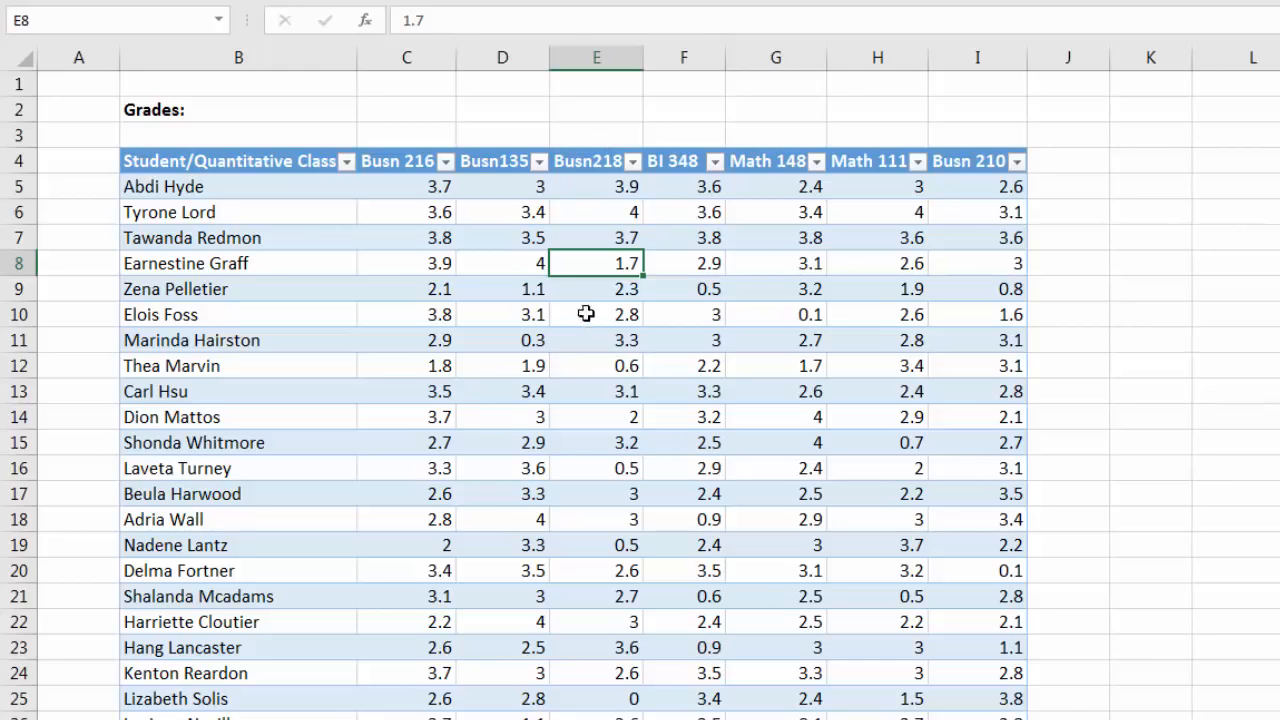
{"action": "left_click_drag", "start_coordinate": [263, 190], "coordinate": [348, 702]}
{"action": "left_click_drag", "start_coordinate": [390, 165], "coordinate": [972, 165]}
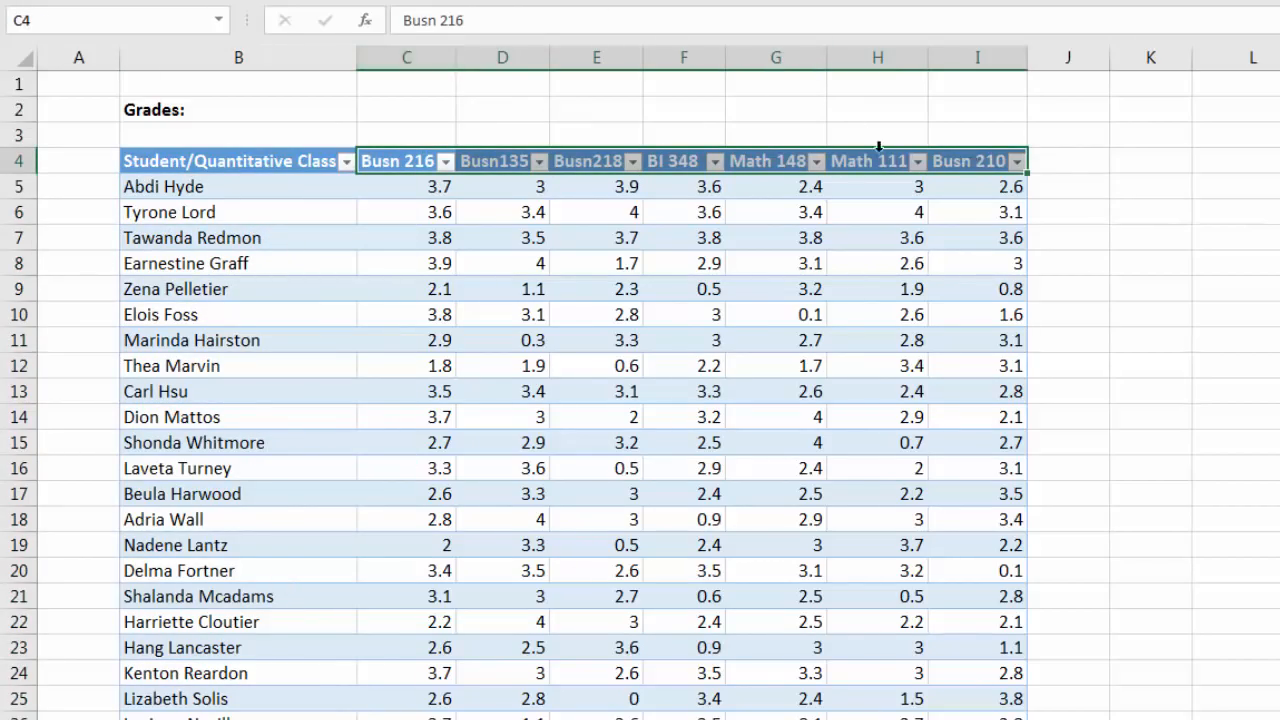
{"action": "left_click_drag", "start_coordinate": [418, 163], "coordinate": [1005, 719]}
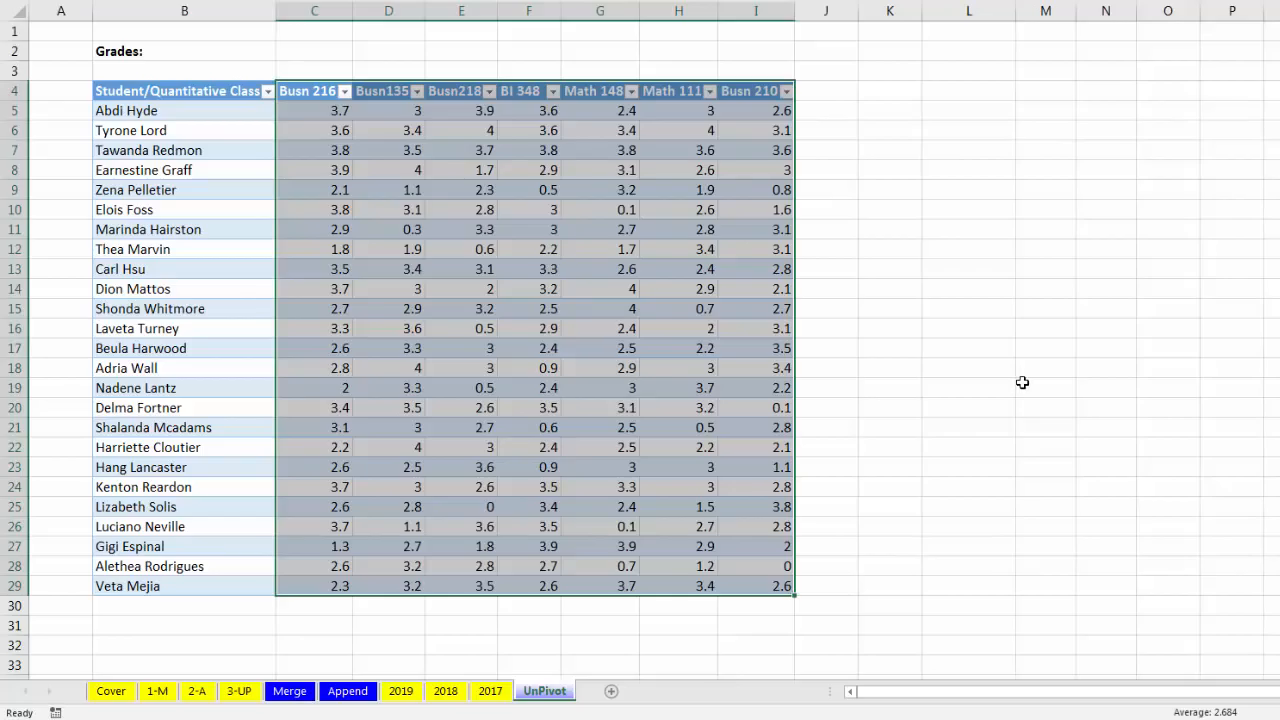
Step: Bring the Grades table on the UnPivot sheet into the Power Query Editor as a new query from table
{"action": "left_click", "coordinate": [457, 192]}
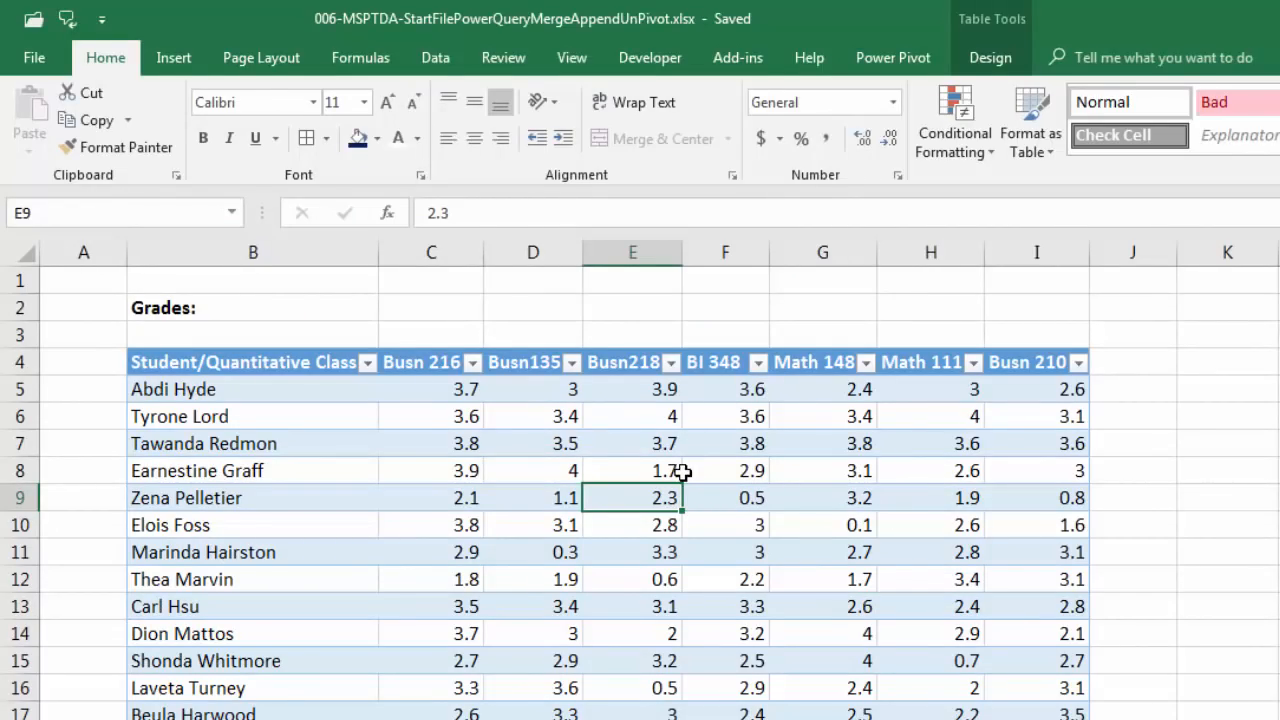
{"action": "left_click", "coordinate": [445, 58]}
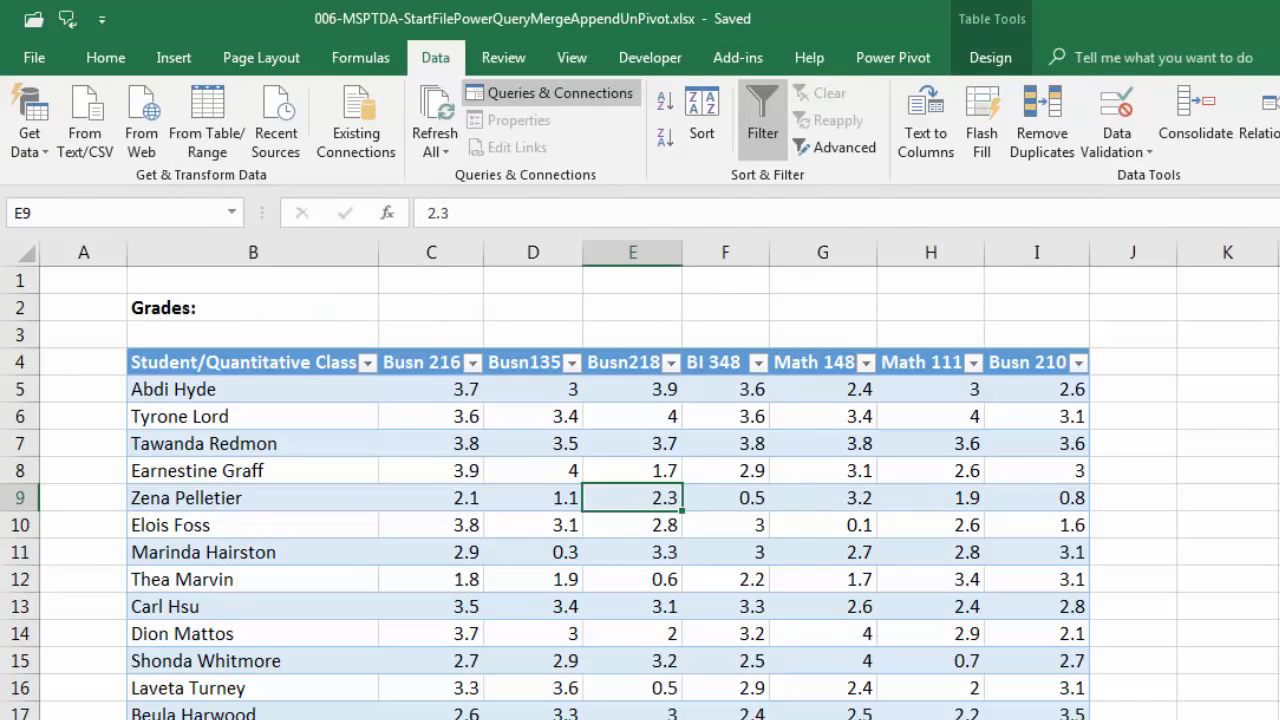
{"action": "key", "text": "alt"}
{"action": "key", "text": "a"}
{"action": "key", "text": "p"}
{"action": "key", "text": "t"}
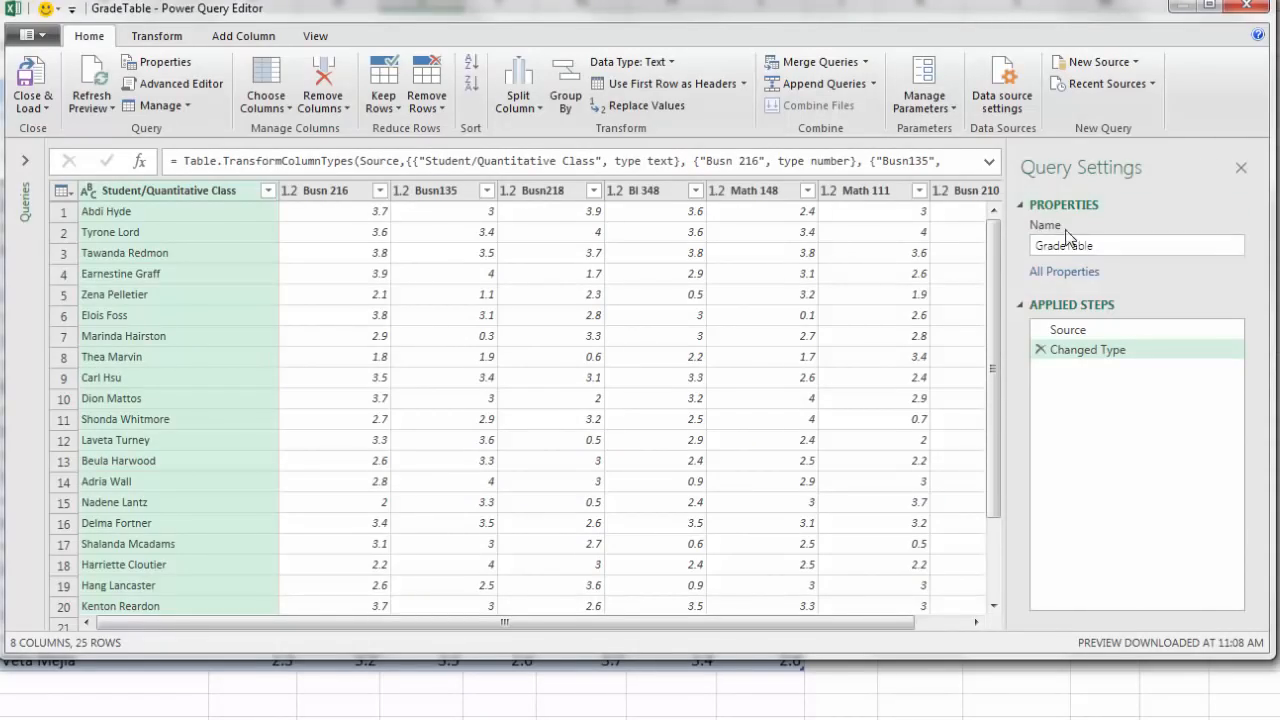
Step: Rename the query FinalProperDataSetGradeTable and delete its Changed Type step
{"action": "left_click", "coordinate": [1047, 254]}
{"action": "type", "text": "FinalProperDataSet"}
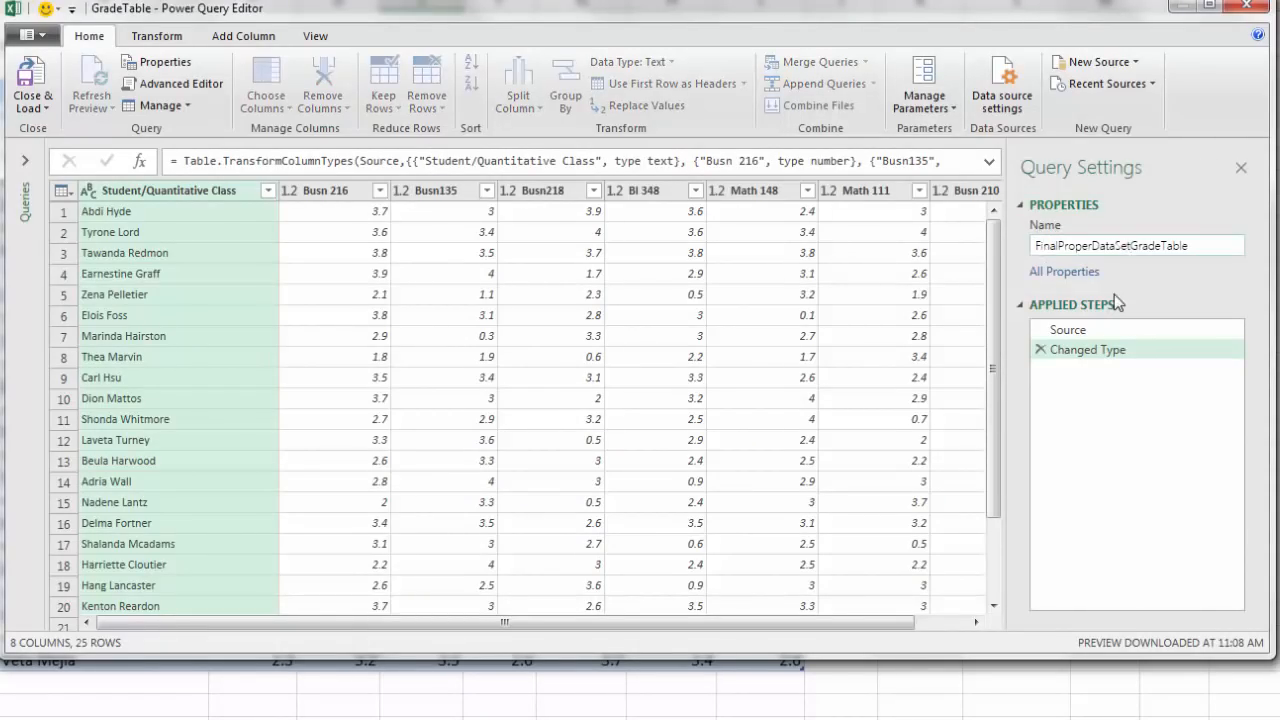
{"action": "key", "text": "Return"}
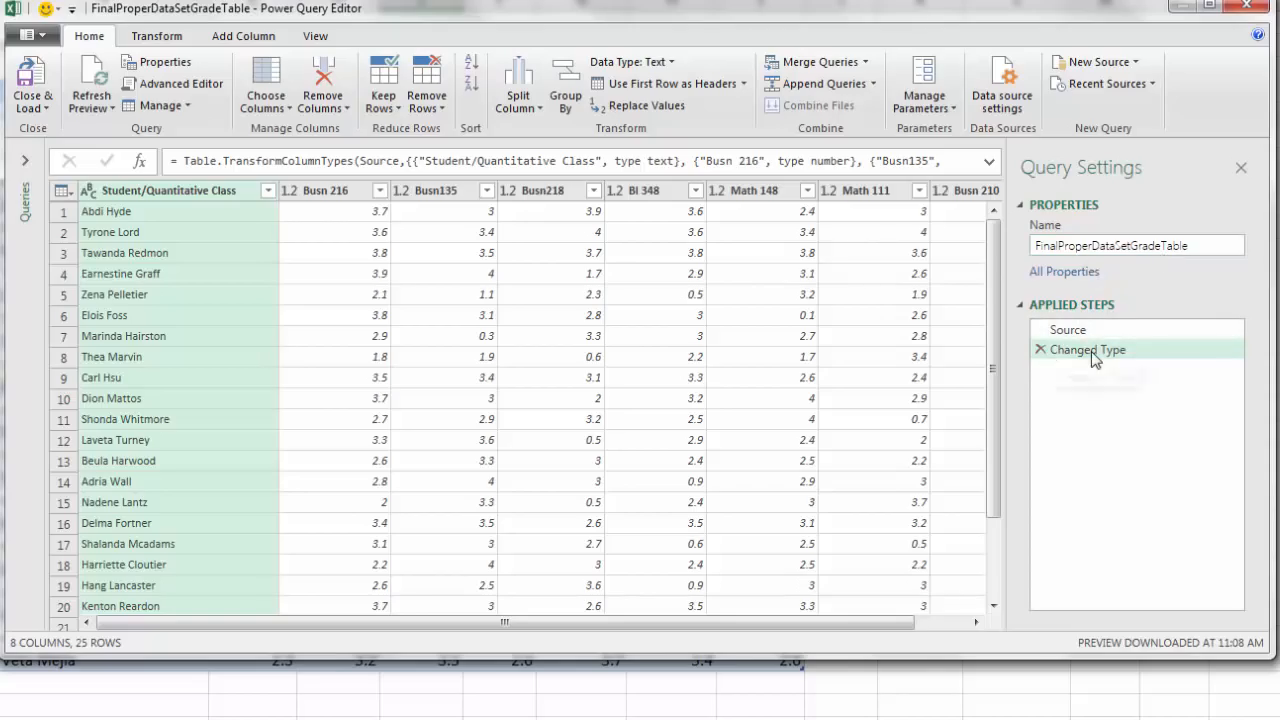
{"action": "left_click", "coordinate": [1041, 350]}
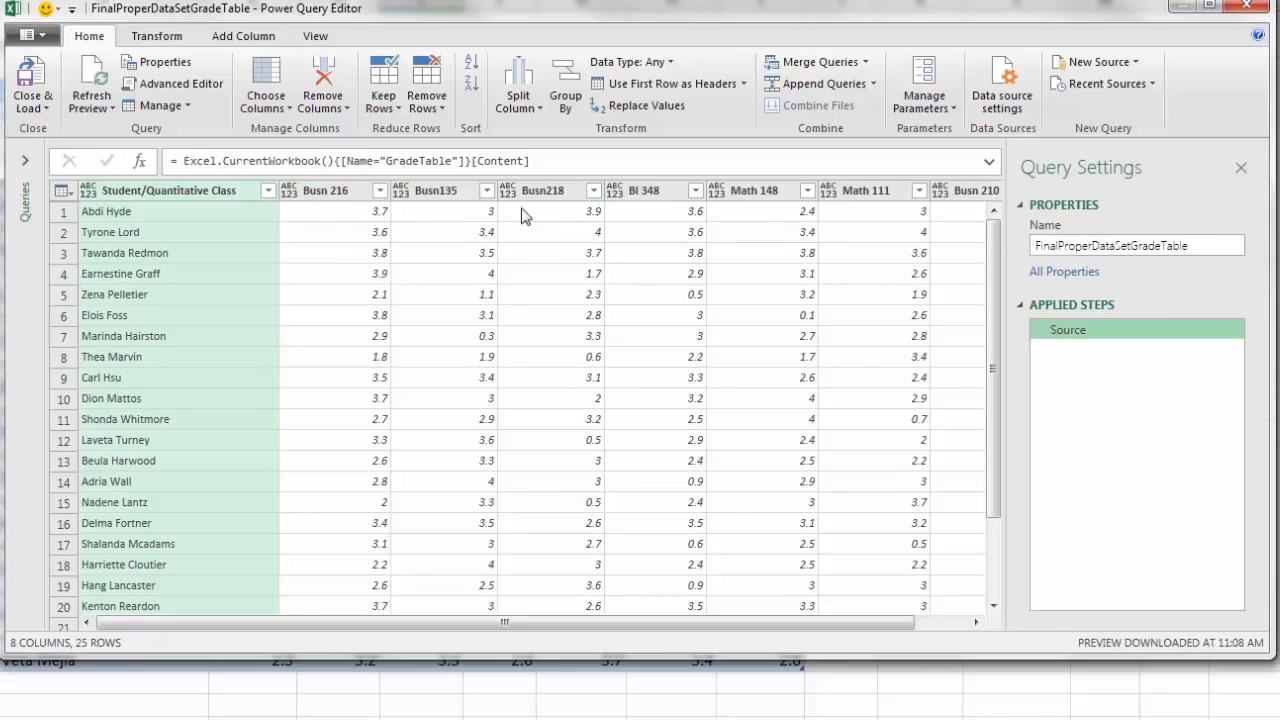
Step: Select the class columns Busn 216 through Busn 210 and review the unpivot options available for them
{"action": "left_click", "coordinate": [322, 200]}
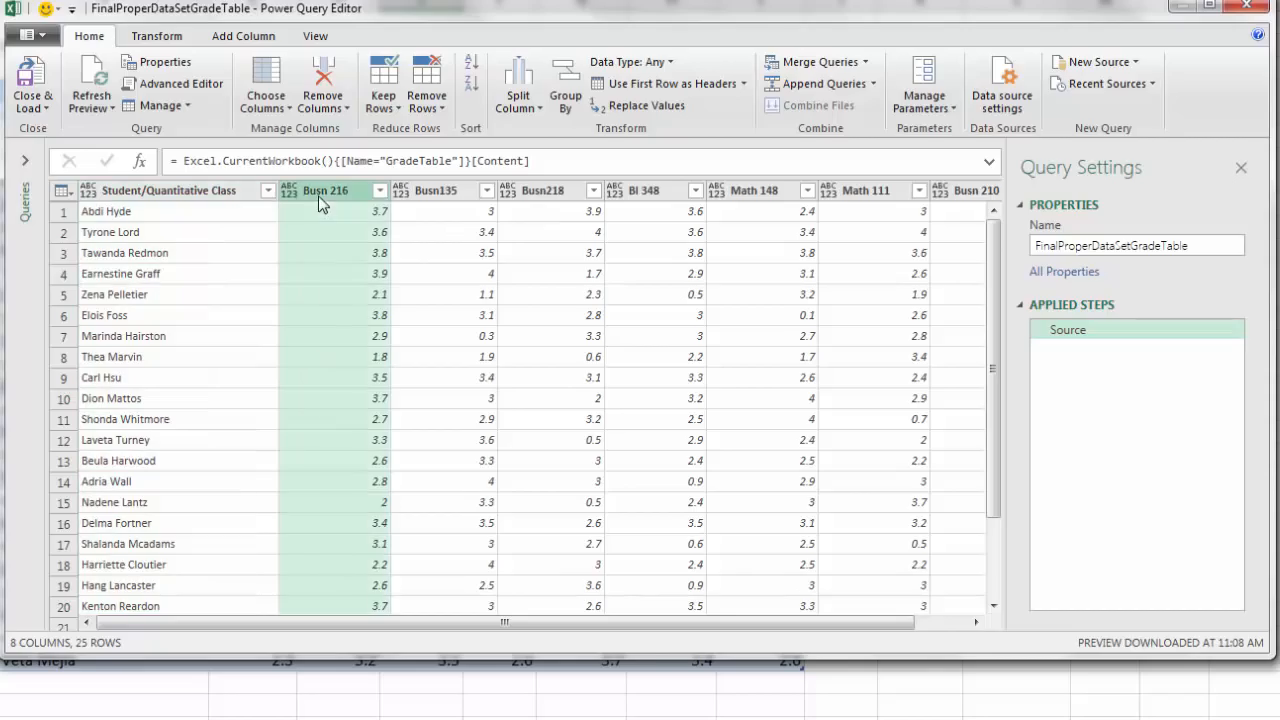
{"action": "left_click_drag", "start_coordinate": [474, 630], "coordinate": [781, 630]}
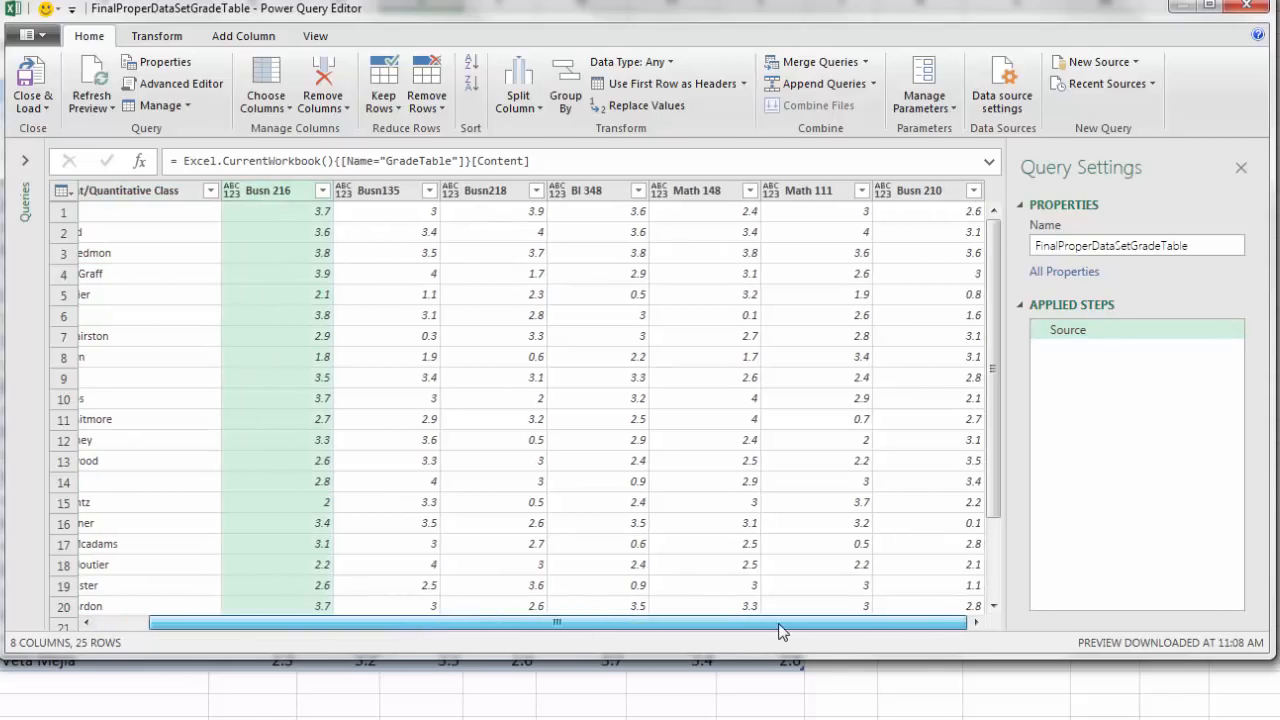
{"action": "left_click", "coordinate": [918, 197], "text": "shift"}
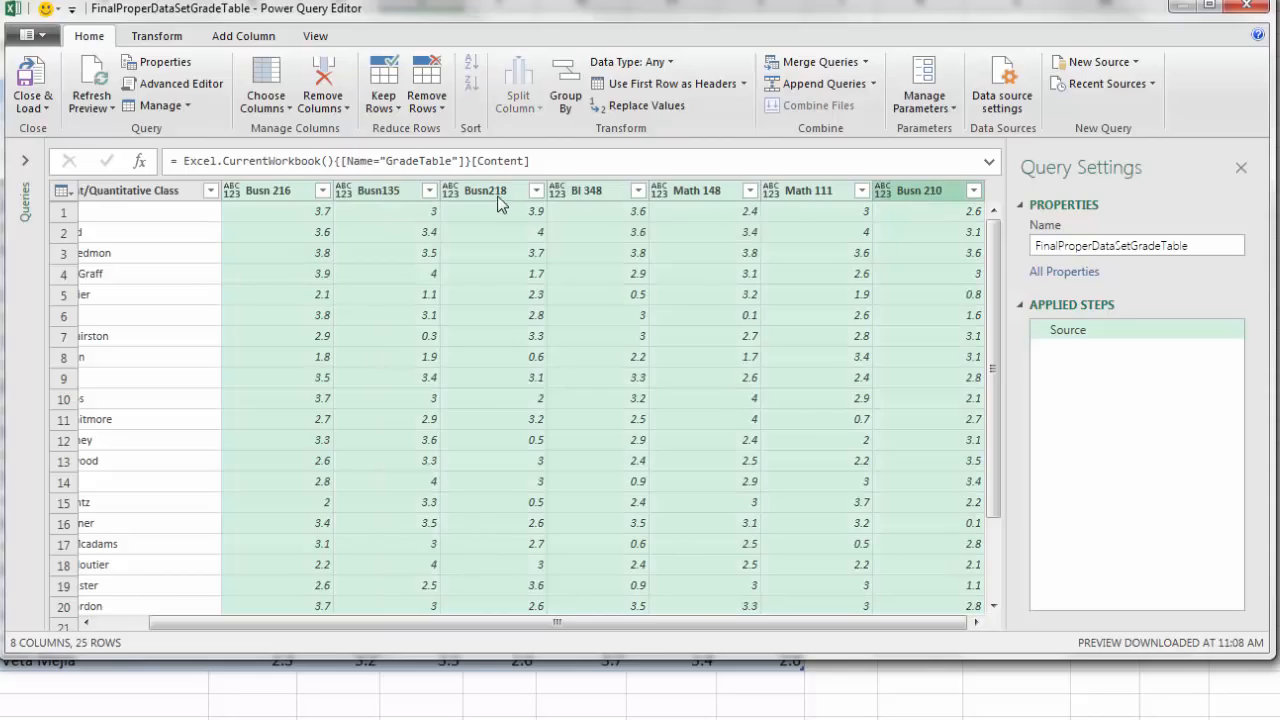
{"action": "right_click", "coordinate": [492, 200]}
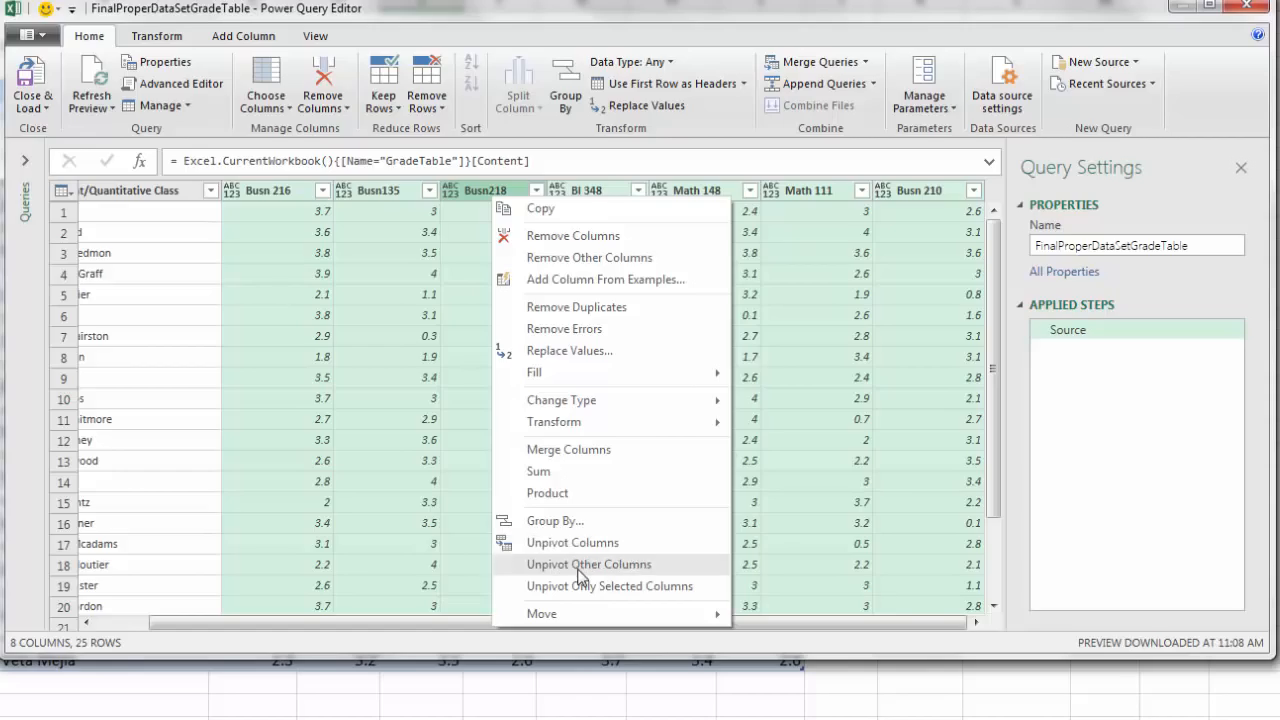
Step: Try Unpivot Other Columns with only the Student/Quantitative Class column selected, and delete the resulting applied step
{"action": "left_click", "coordinate": [114, 190]}
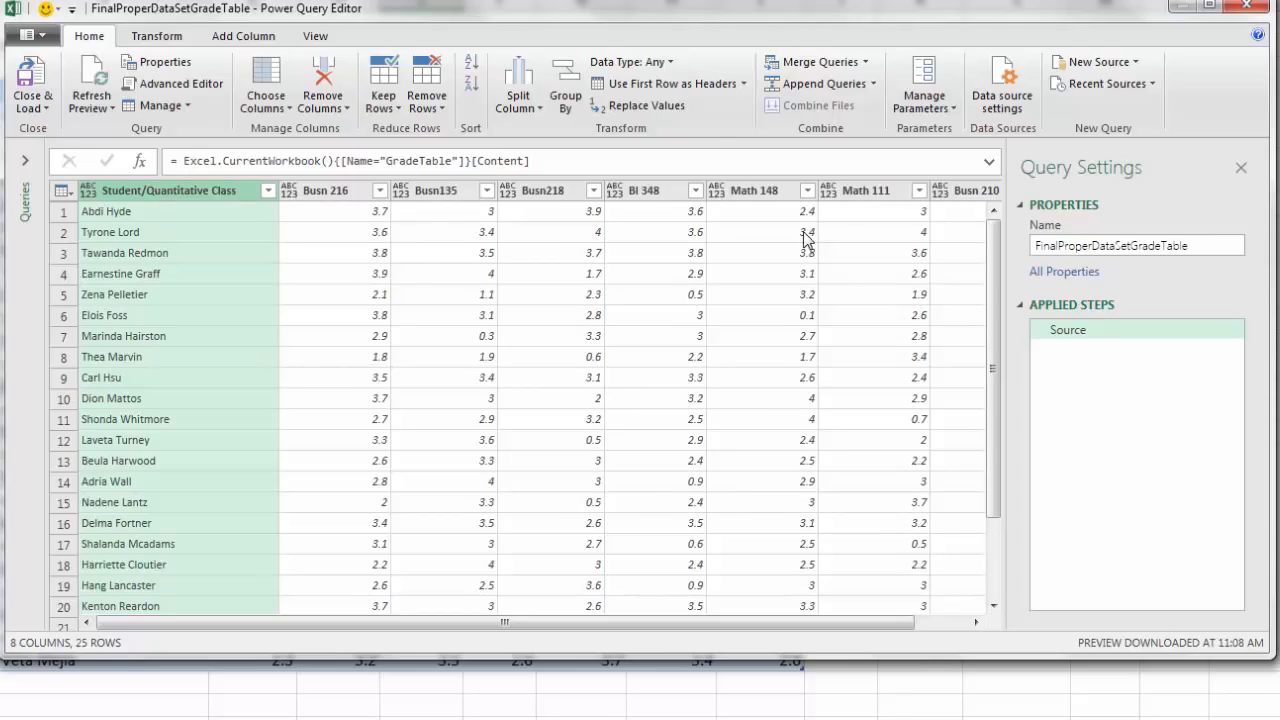
{"action": "left_click", "coordinate": [173, 40]}
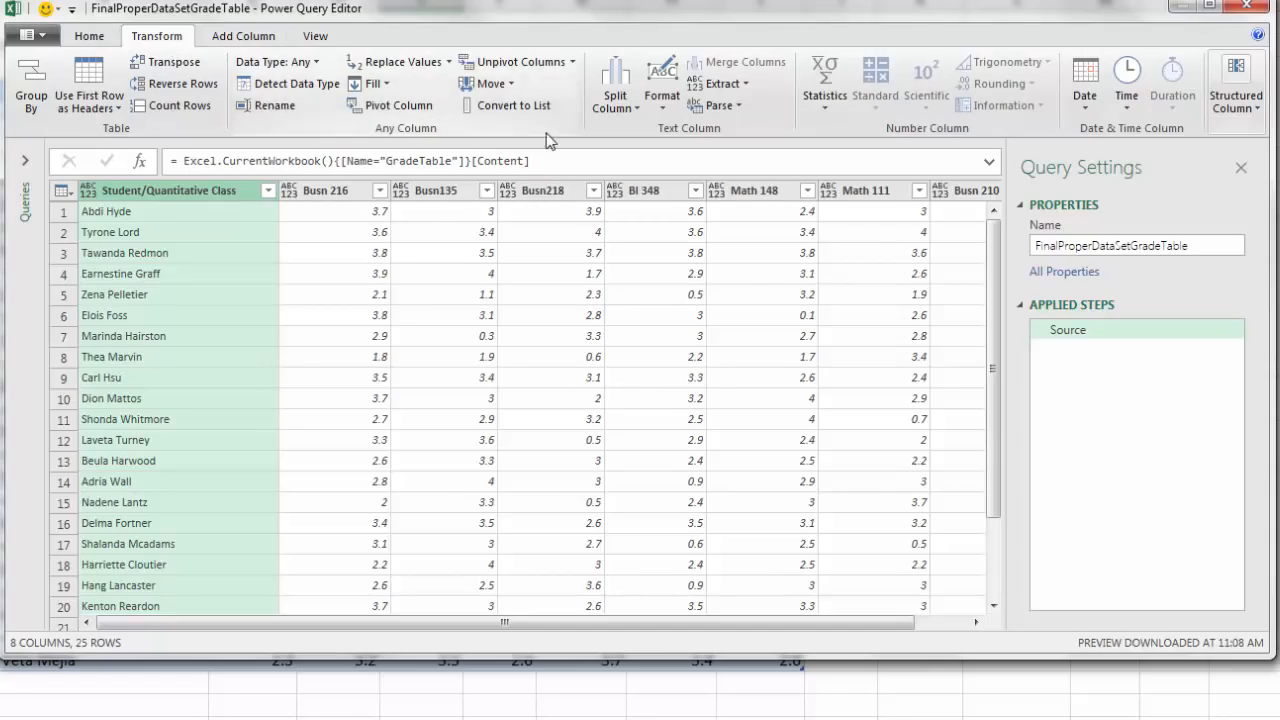
{"action": "left_click", "coordinate": [573, 62]}
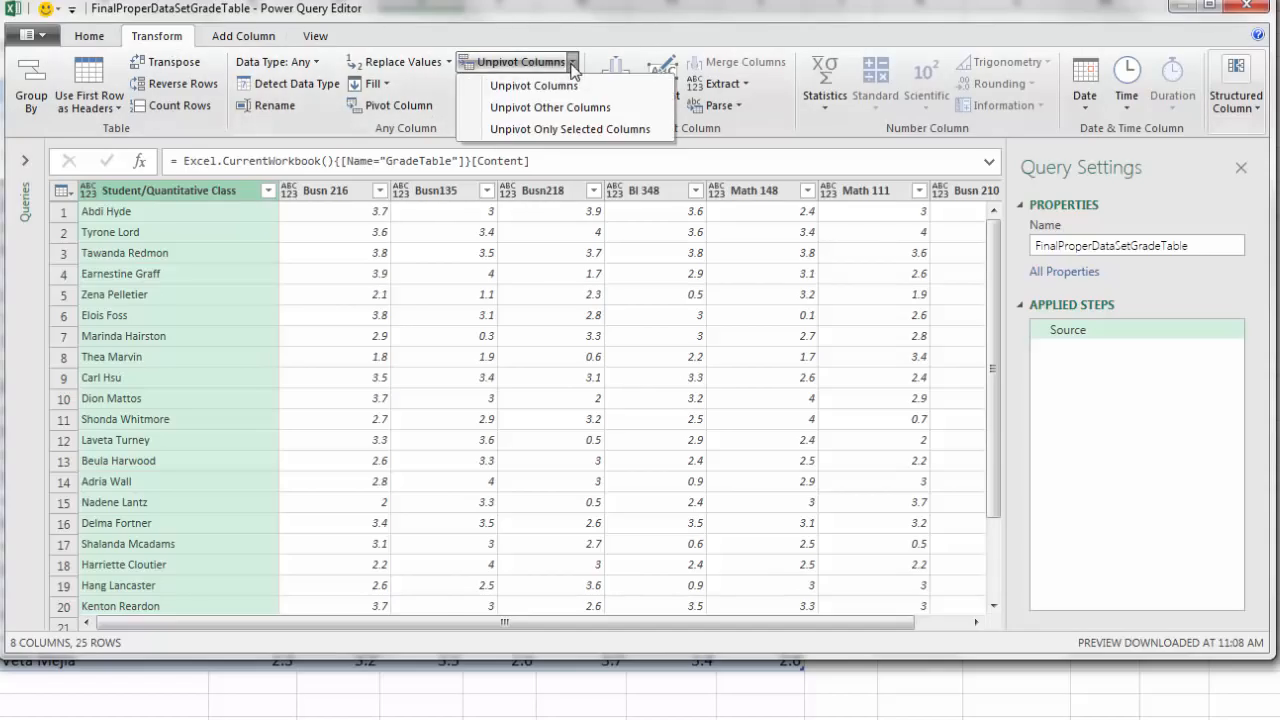
{"action": "left_click", "coordinate": [540, 107]}
{"action": "right_click", "coordinate": [210, 195]}
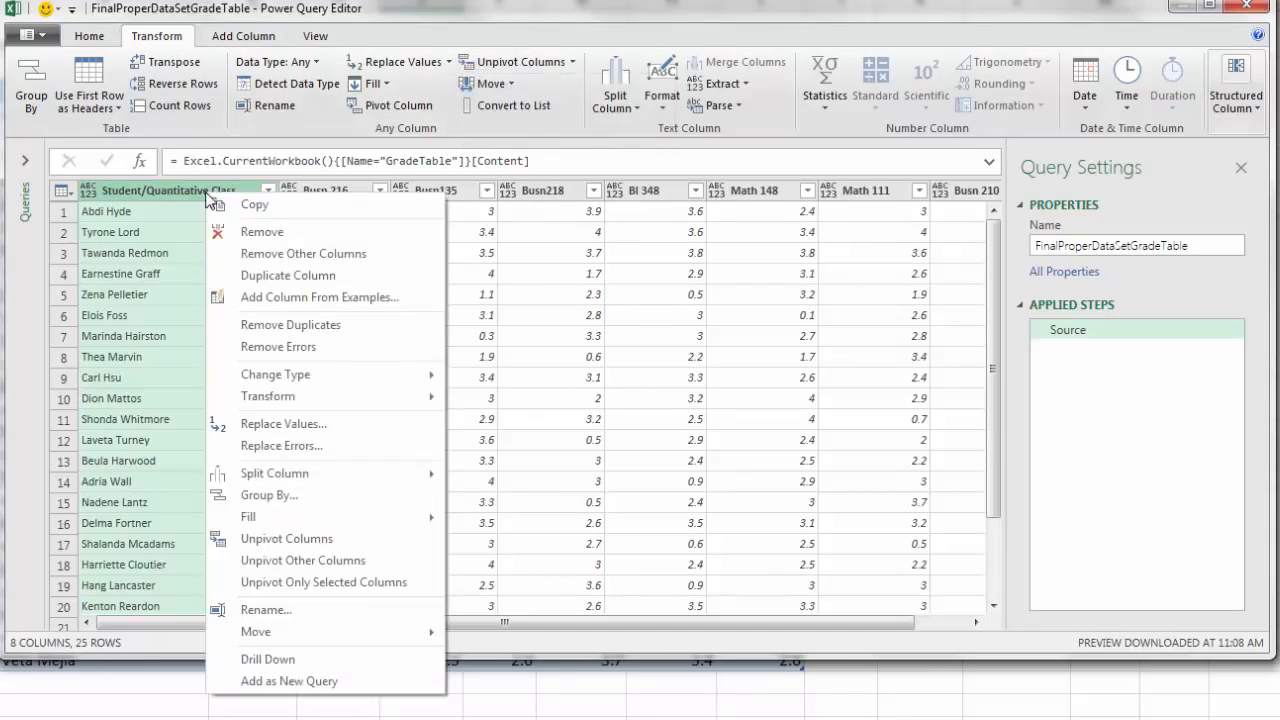
{"action": "left_click", "coordinate": [296, 563]}
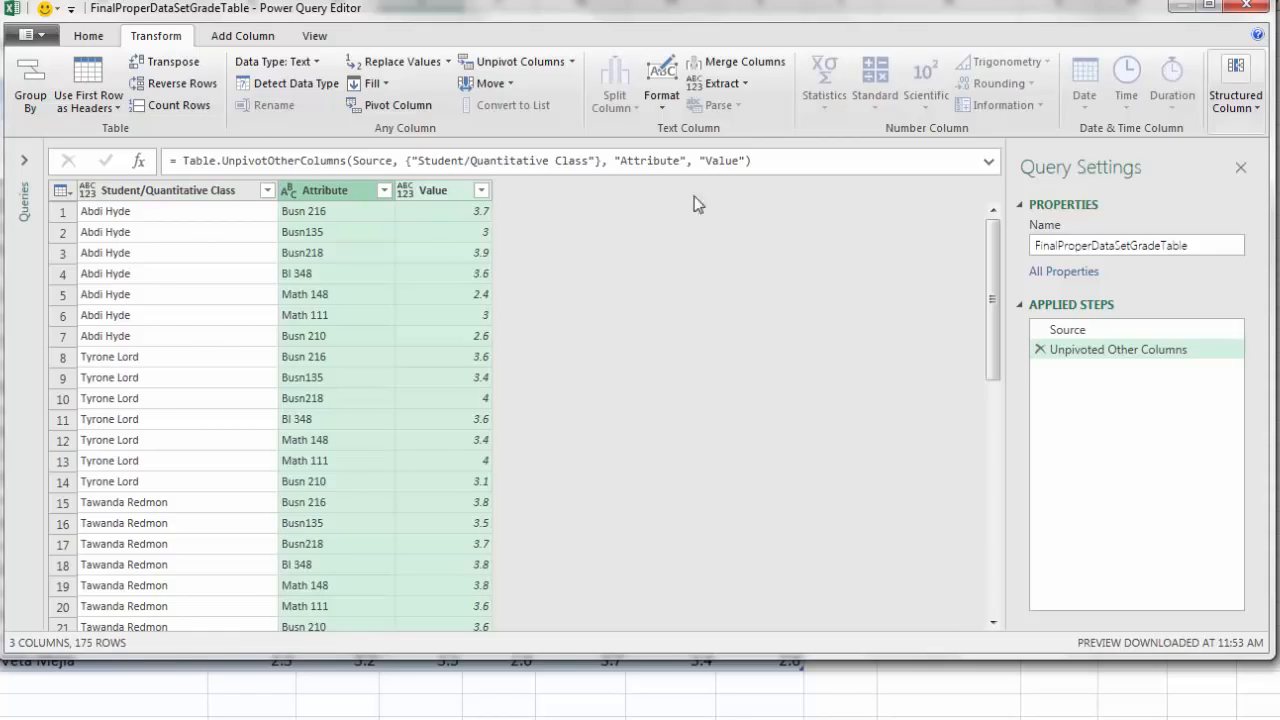
{"action": "left_click", "coordinate": [1040, 350]}
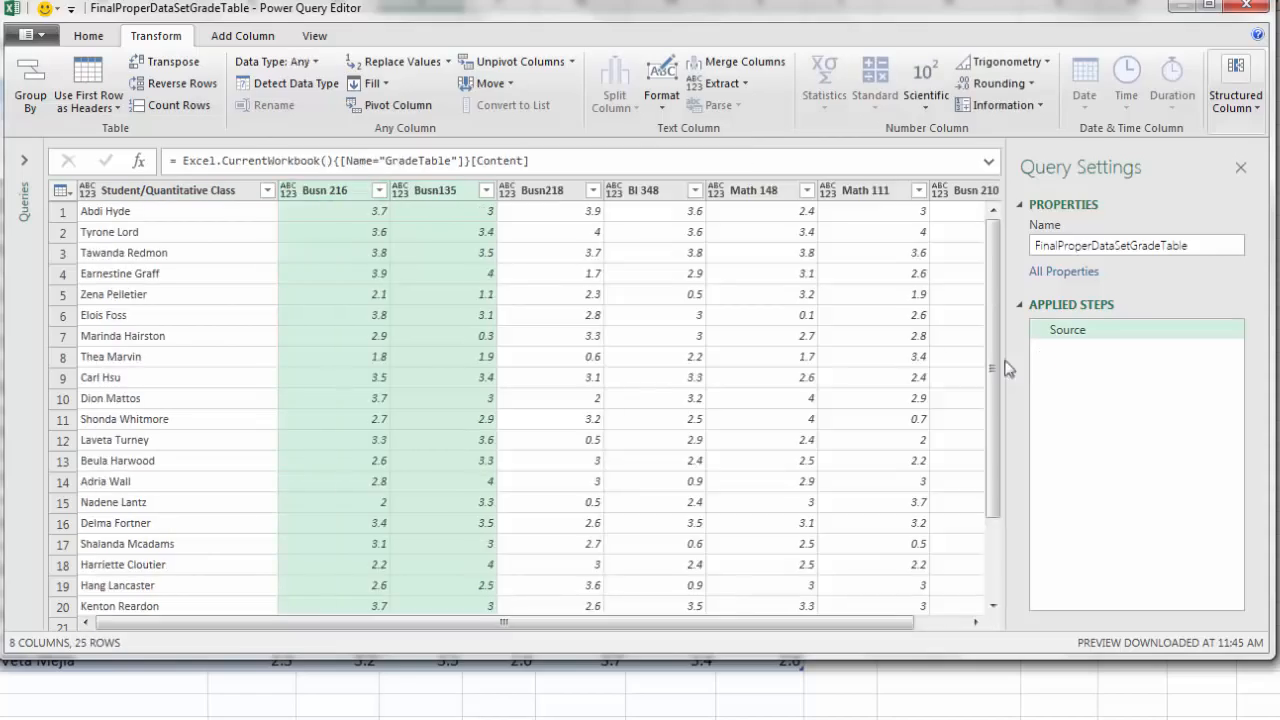
Step: Try Unpivot Columns on the class columns Busn 216 through Busn 210, and delete the resulting applied step
{"action": "left_click", "coordinate": [318, 197]}
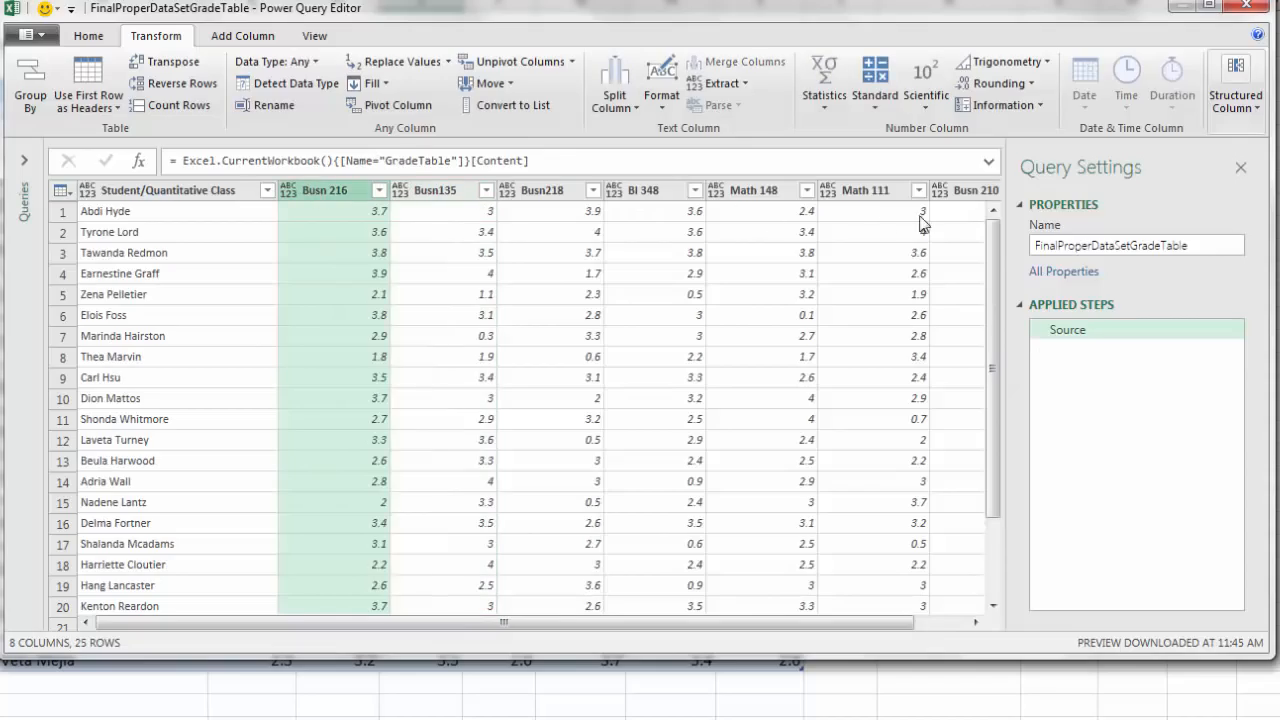
{"action": "left_click", "coordinate": [962, 193], "text": "shift"}
{"action": "right_click", "coordinate": [308, 197]}
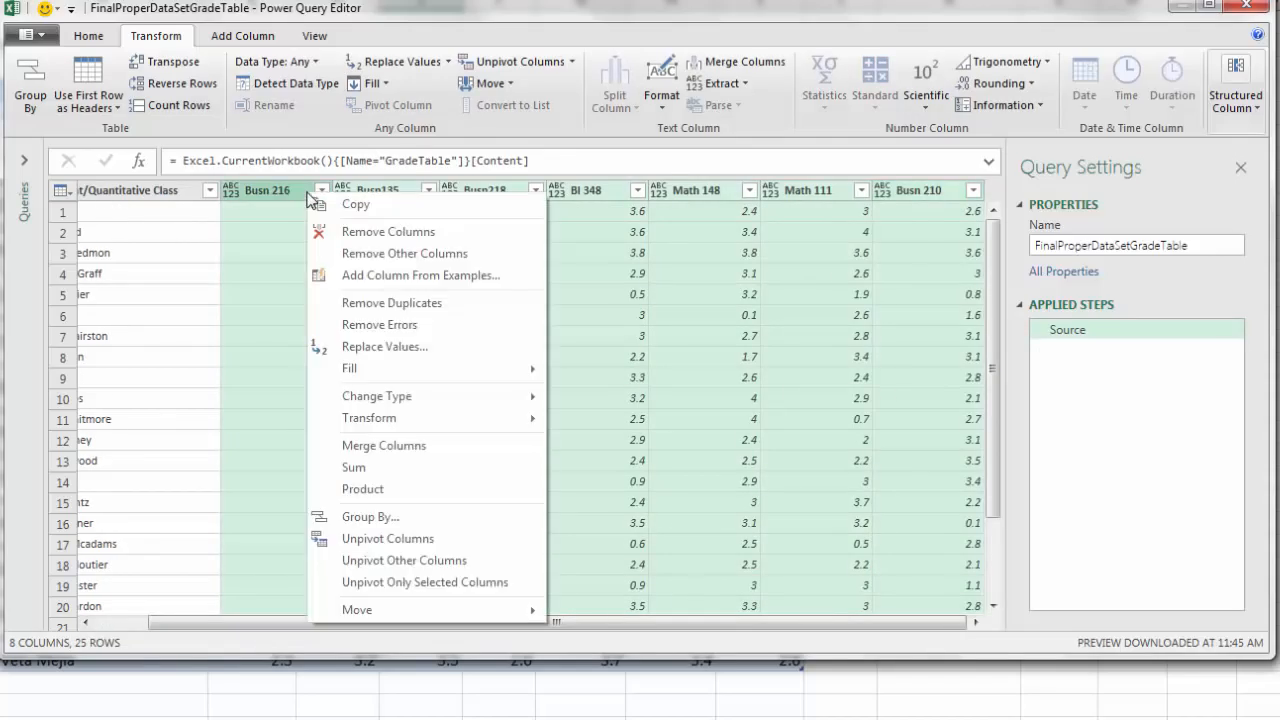
{"action": "left_click", "coordinate": [430, 543]}
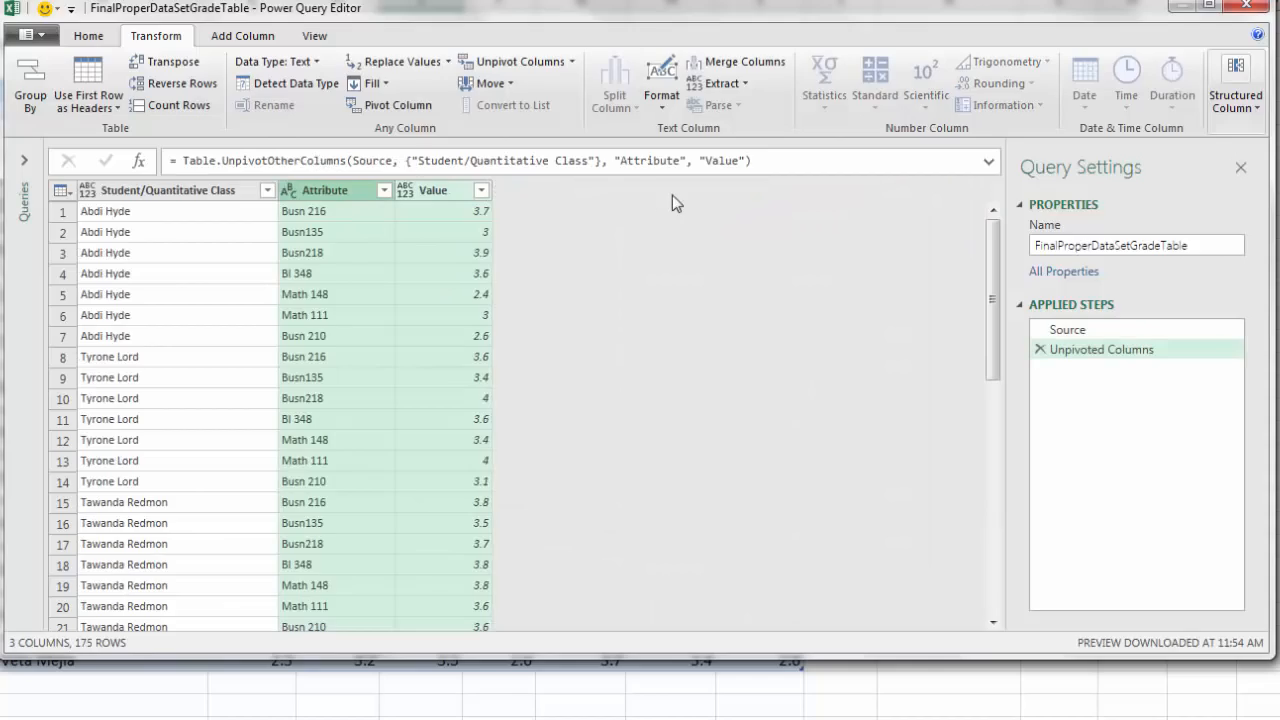
{"action": "left_click", "coordinate": [1039, 350]}
Step: Unpivot all columns other than Student/Quantitative Class
{"action": "left_click", "coordinate": [200, 195]}
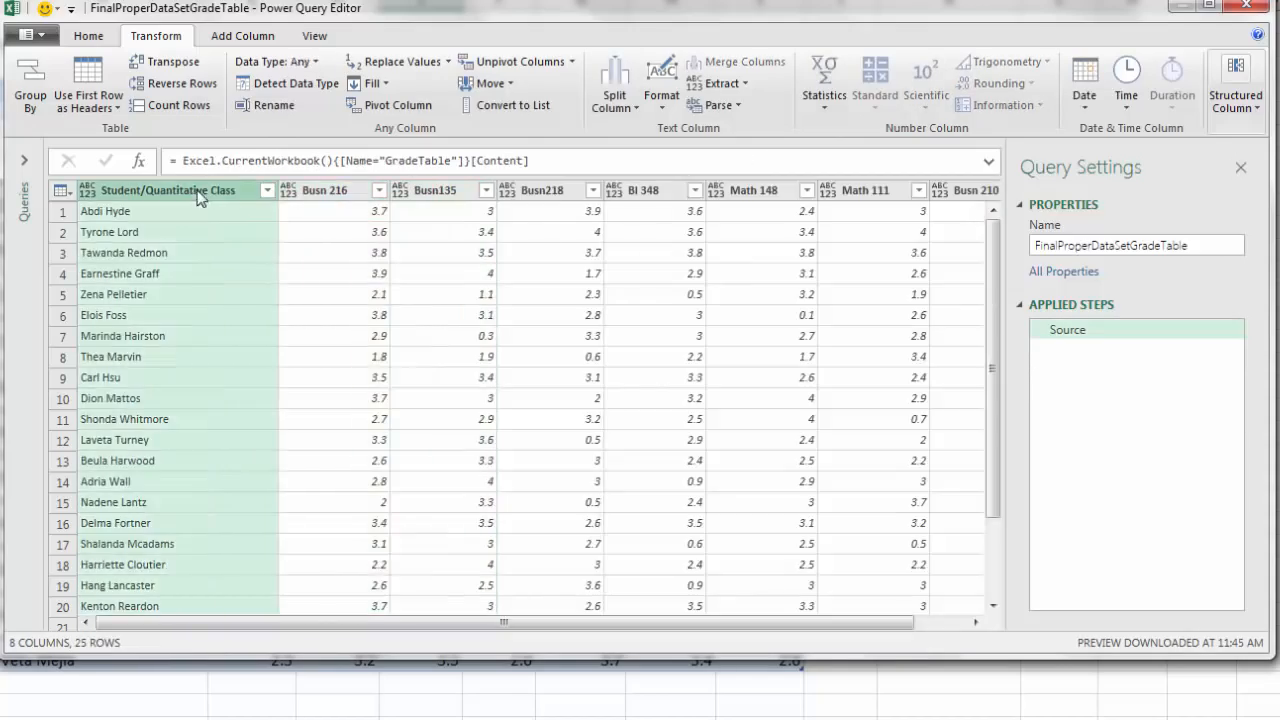
{"action": "right_click", "coordinate": [120, 196]}
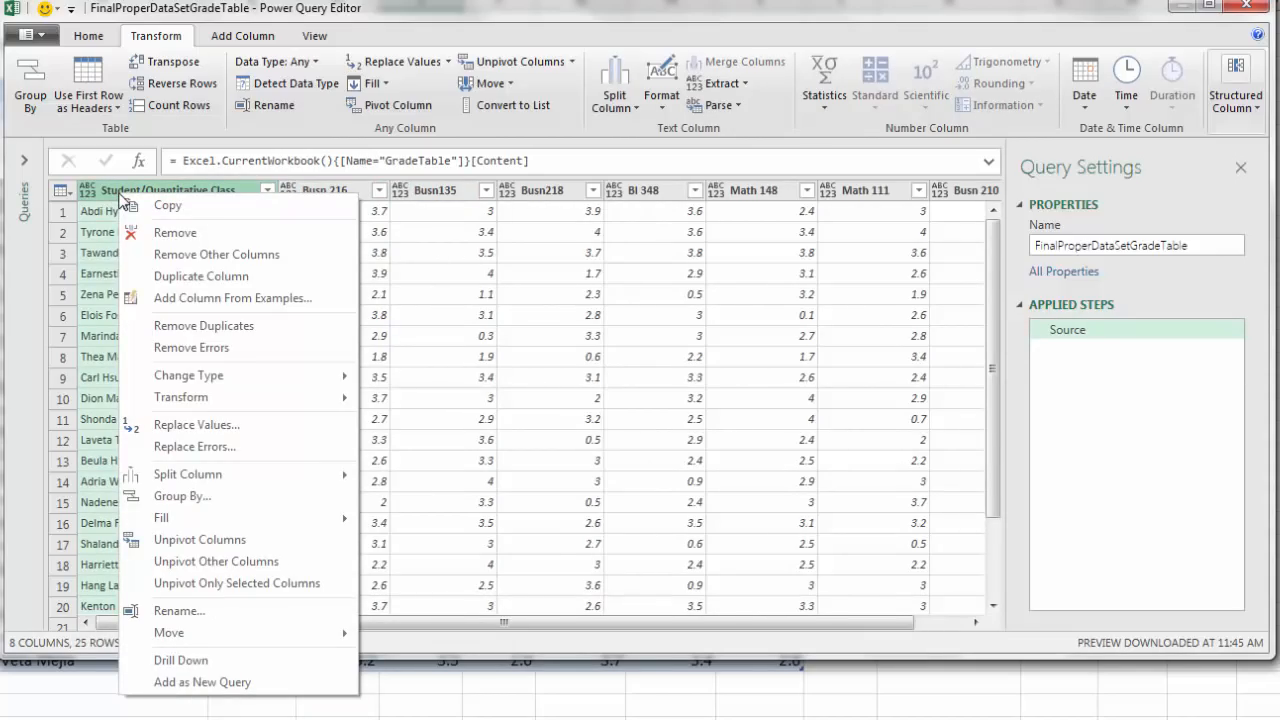
{"action": "left_click", "coordinate": [267, 561]}
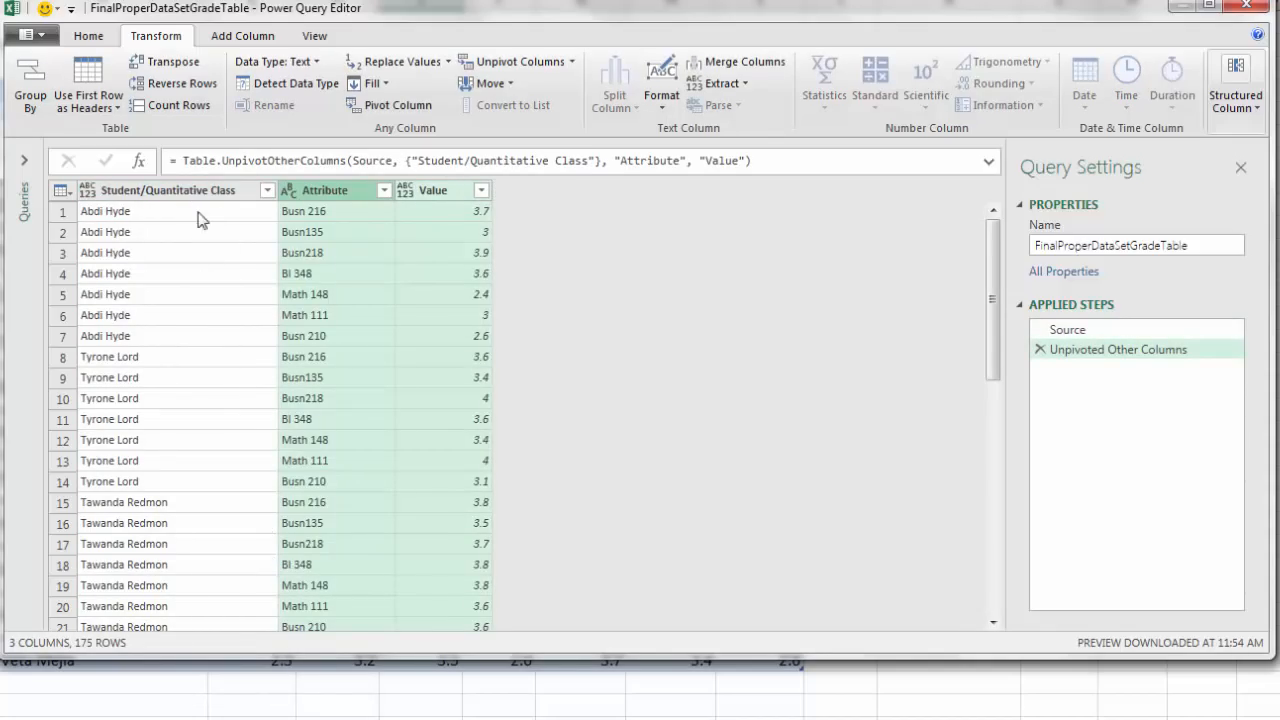
Step: Rename the Student/Quantitative Class column to Student
{"action": "double_click", "coordinate": [170, 194]}
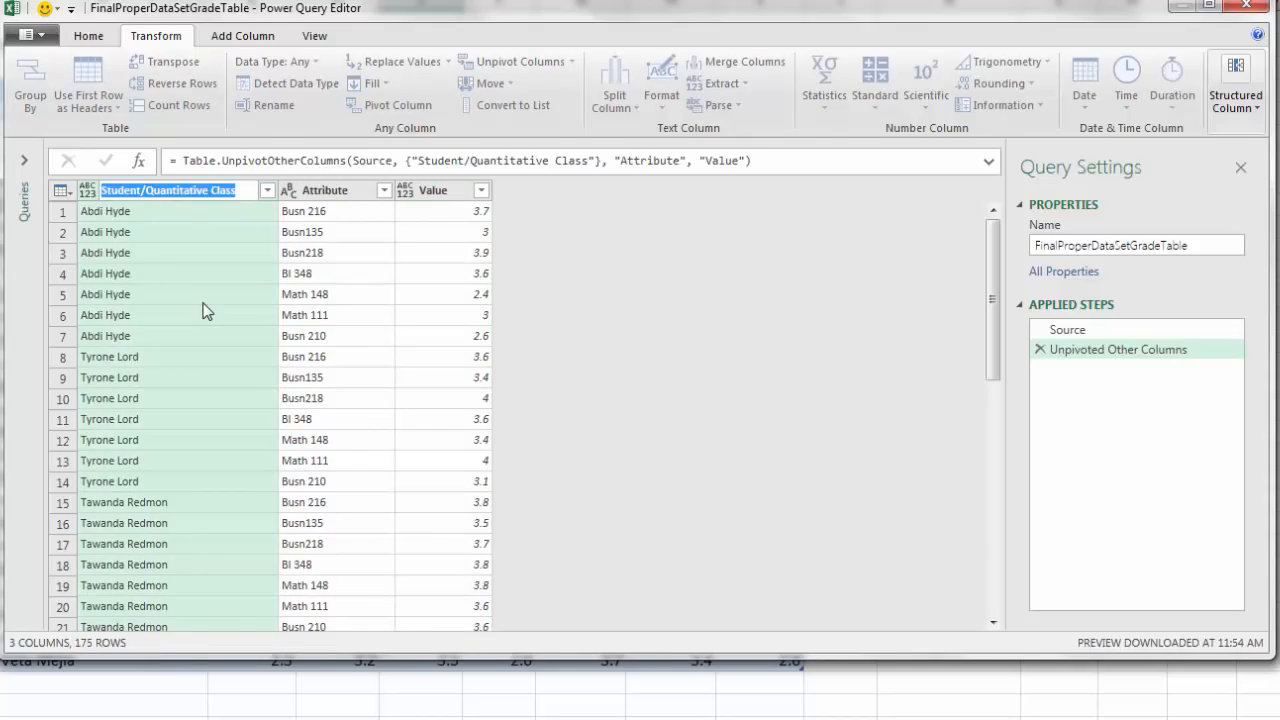
{"action": "type", "text": "S"}
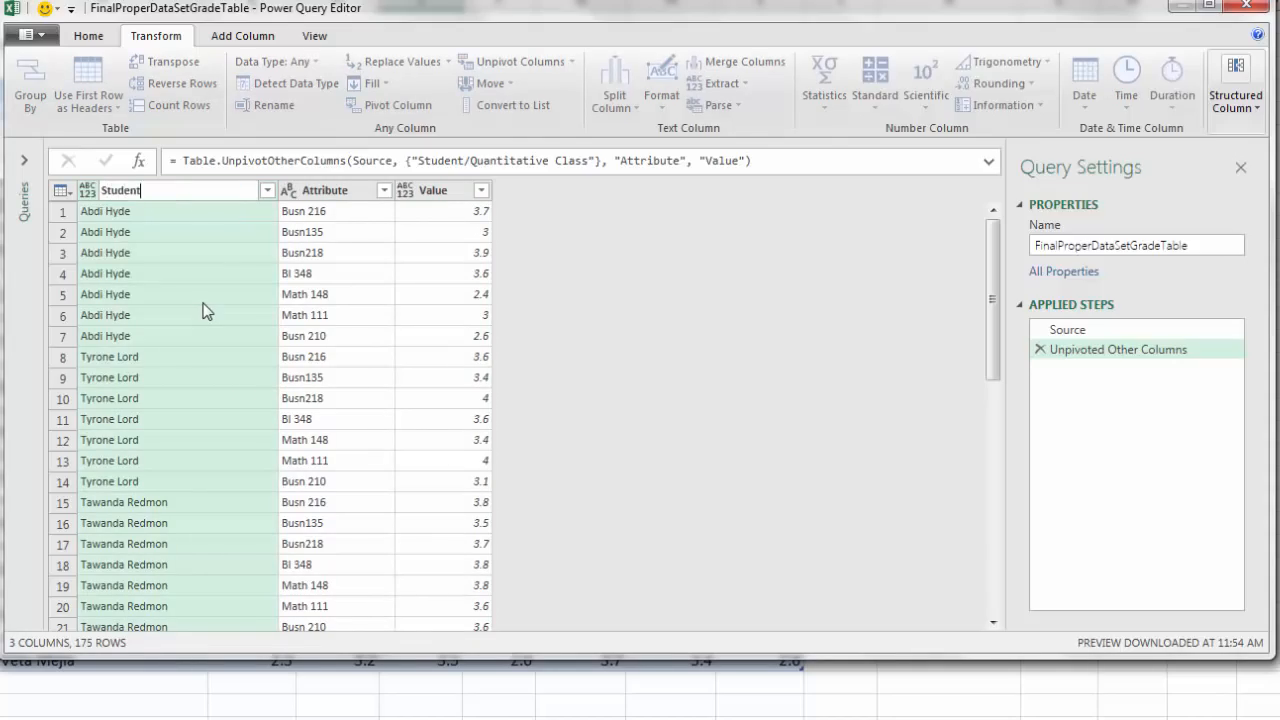
{"action": "type", "text": "tudent"}
{"action": "key", "text": "Return"}
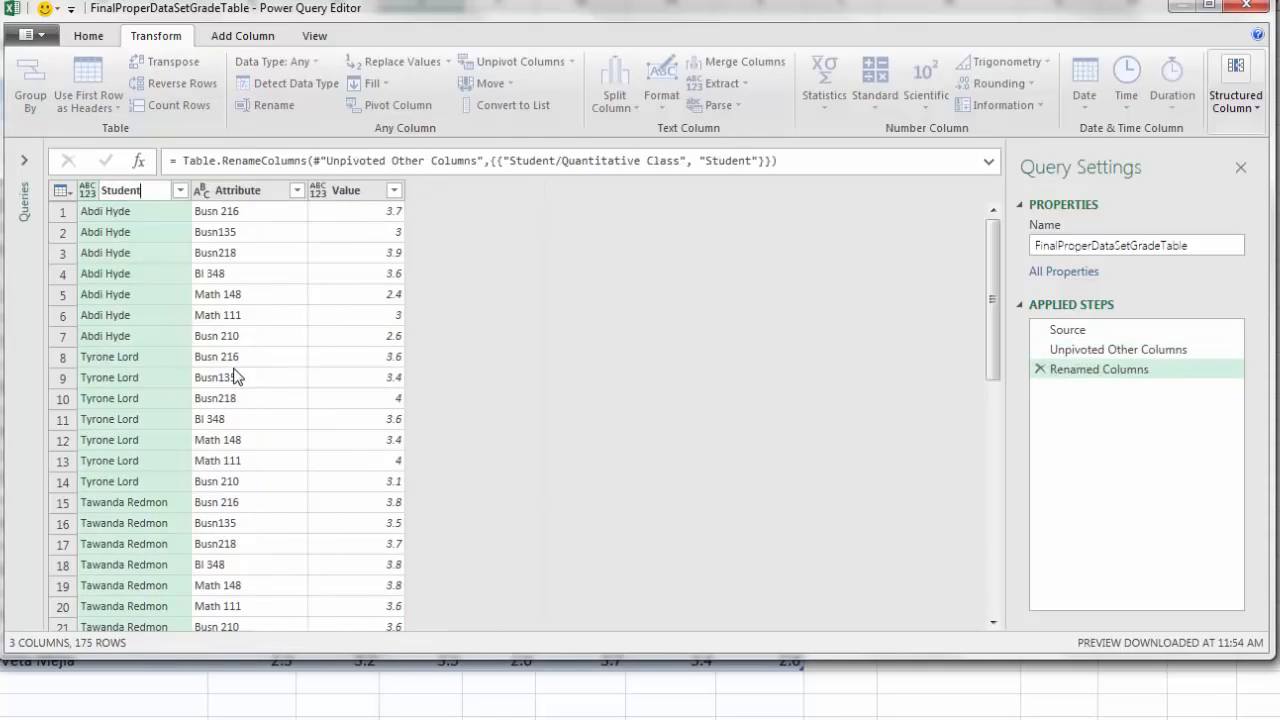
{"action": "key", "text": "Return"}
Step: Rename the Attribute column to Class and the Value column to Grade
{"action": "key", "text": "Right"}
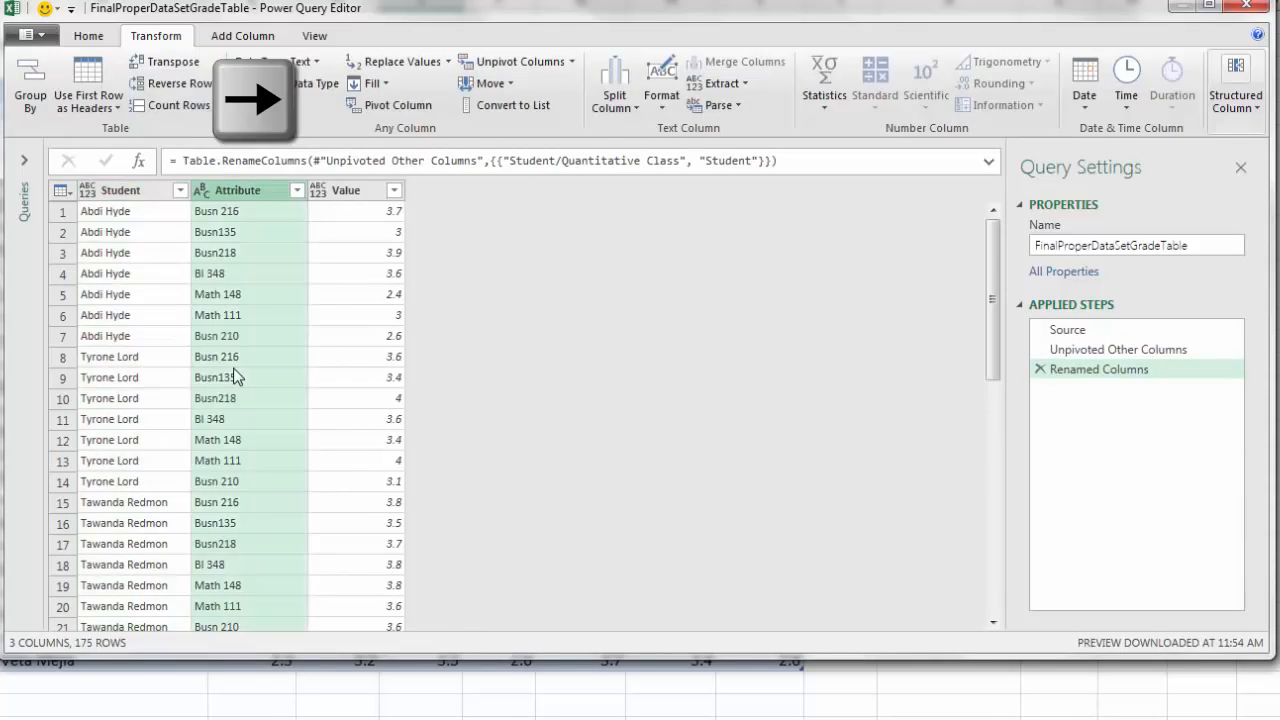
{"action": "key", "text": "F2"}
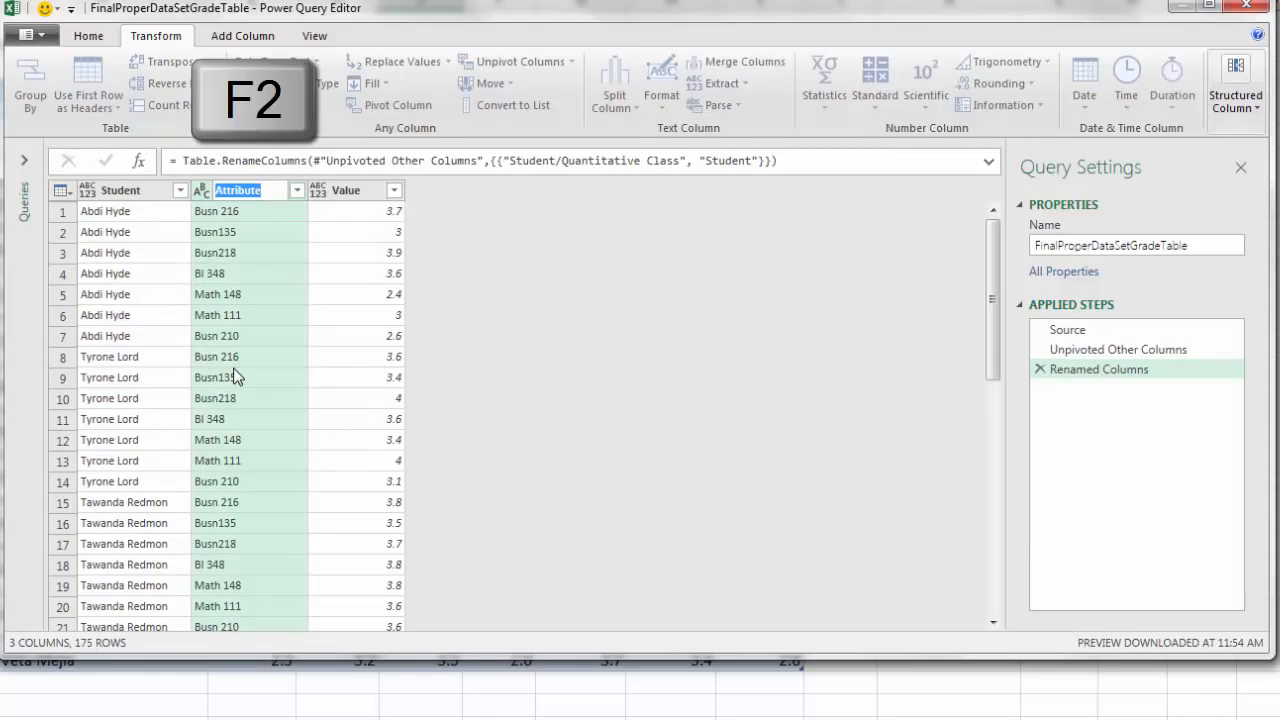
{"action": "type", "text": "Class"}
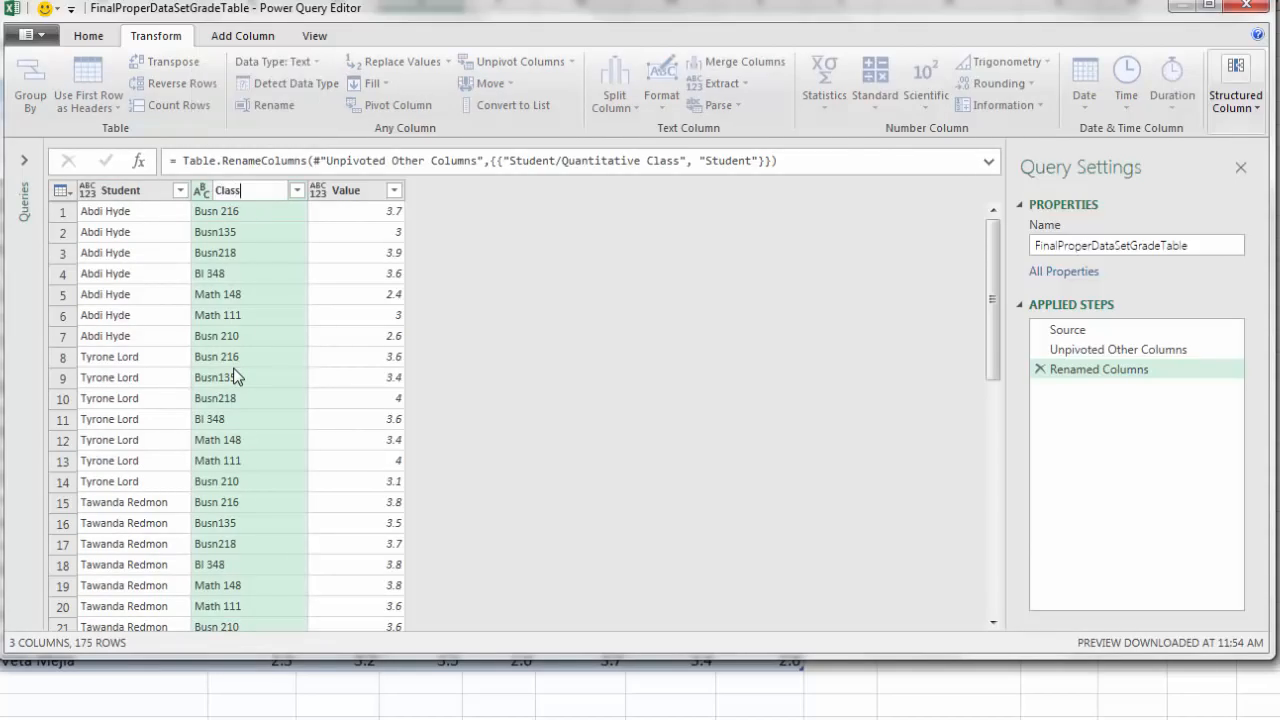
{"action": "key", "text": "Return"}
{"action": "key", "text": "Right"}
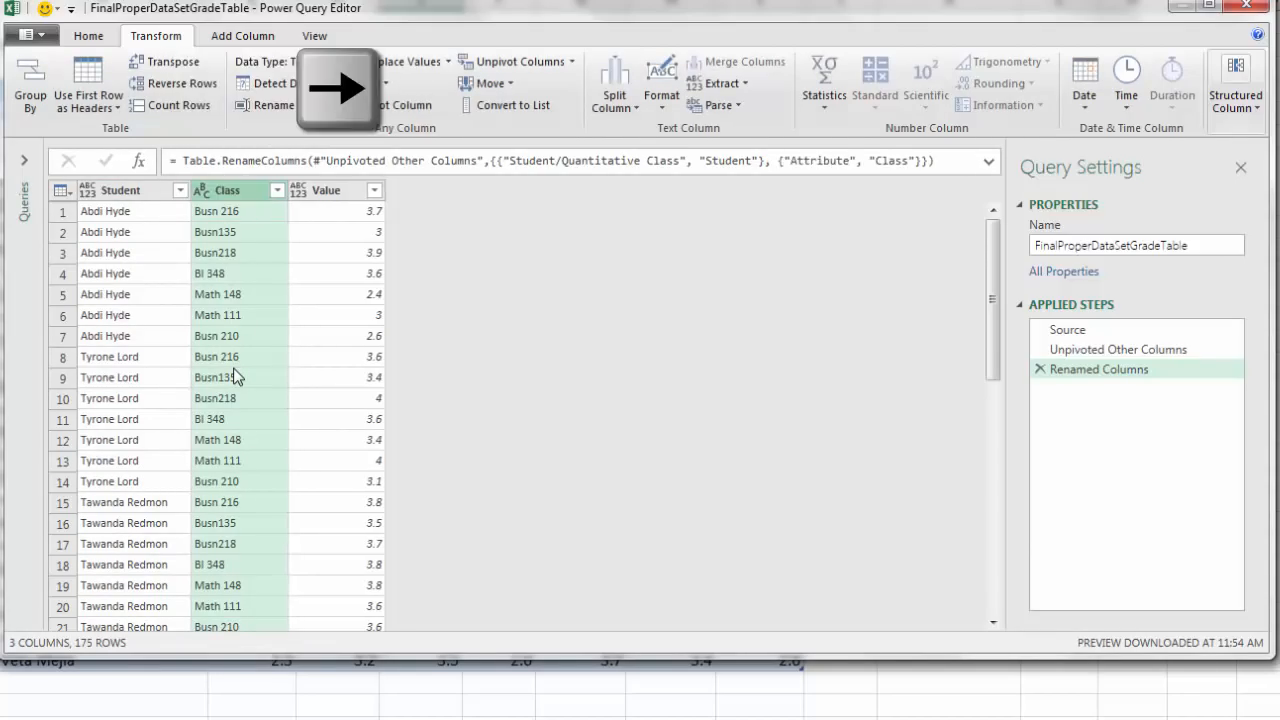
{"action": "key", "text": "F2"}
{"action": "type", "text": "Gra"}
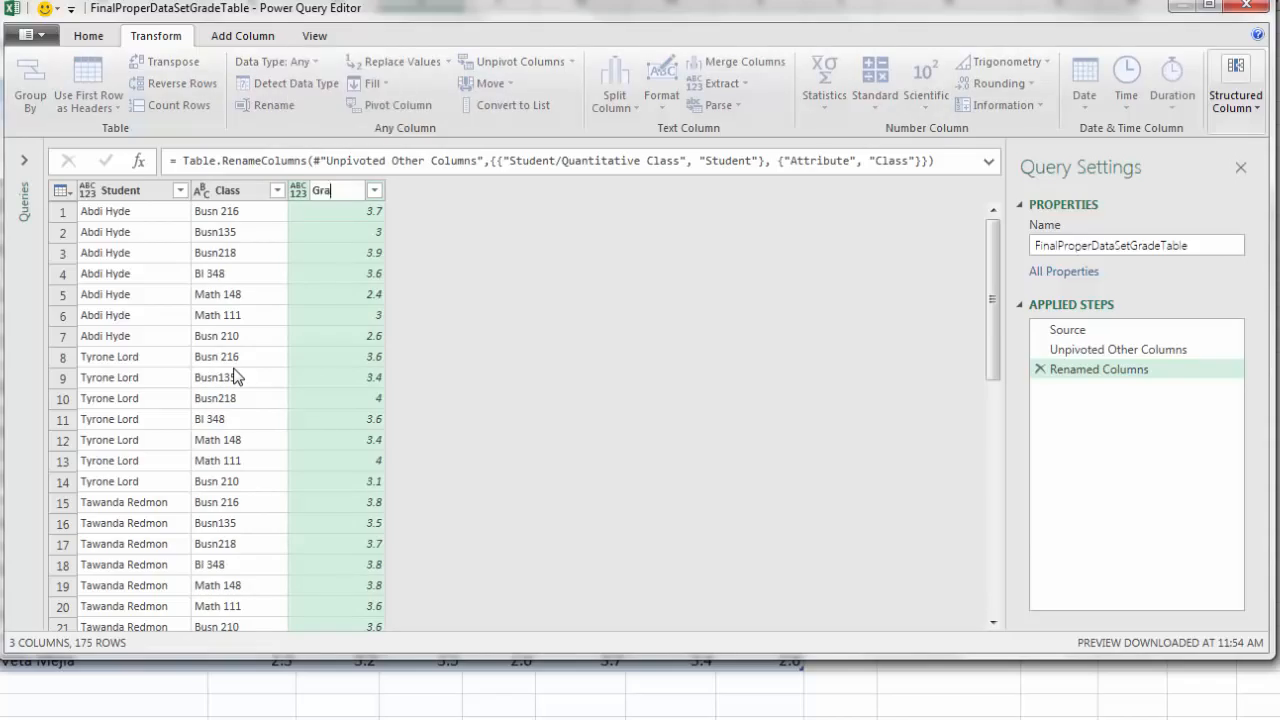
{"action": "key", "text": "Return"}
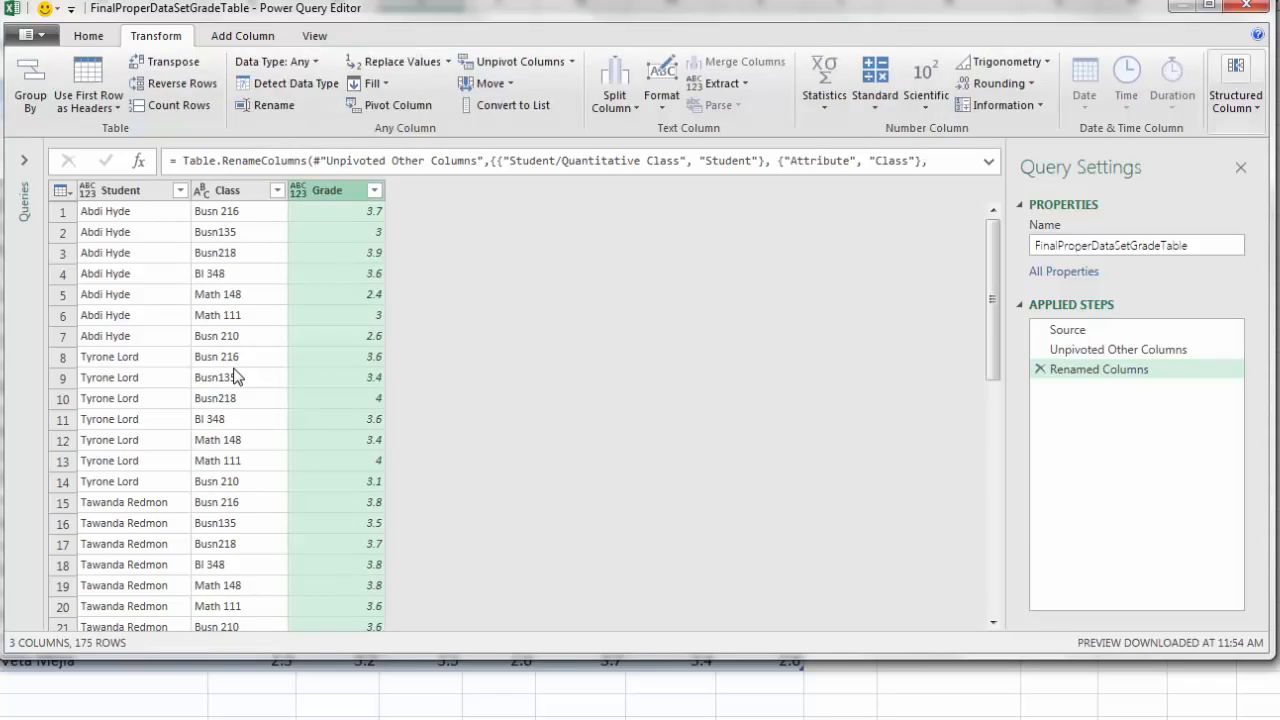
Step: Set the Student column's data type to Text and the Grade column's data type to Decimal Number
{"action": "left_click", "coordinate": [88, 192]}
{"action": "left_click", "coordinate": [130, 420]}
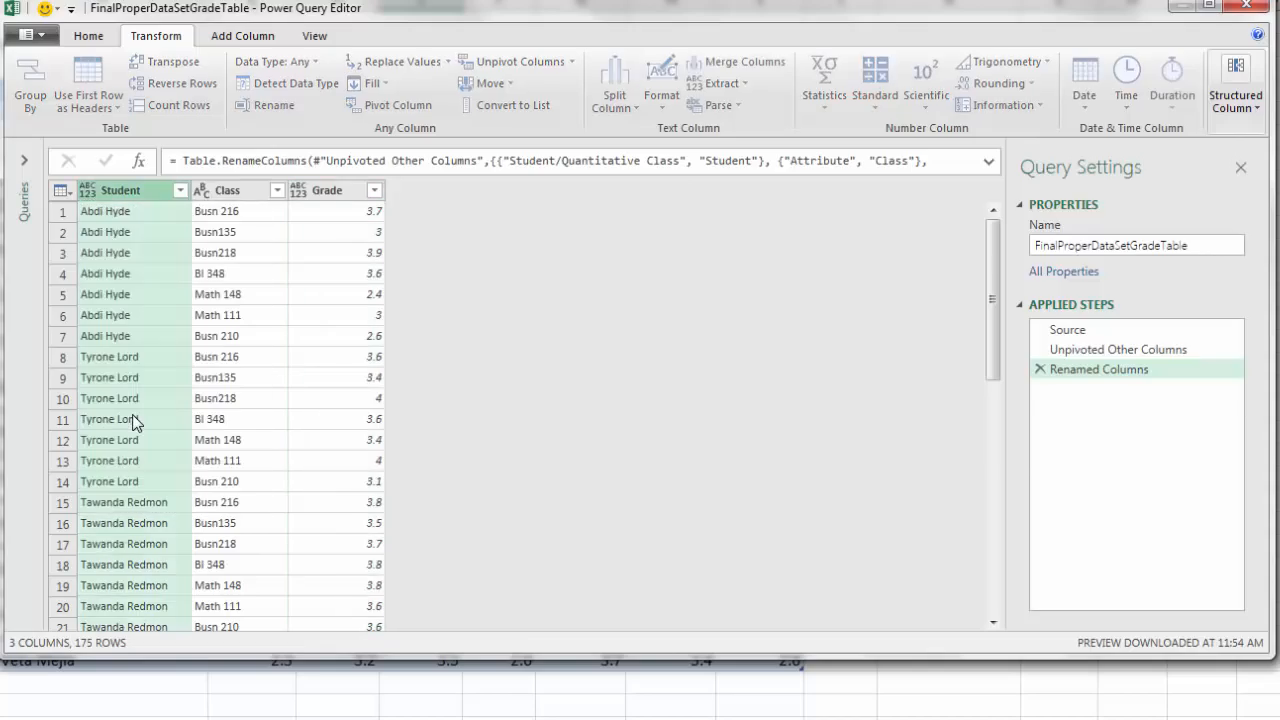
{"action": "left_click", "coordinate": [297, 190]}
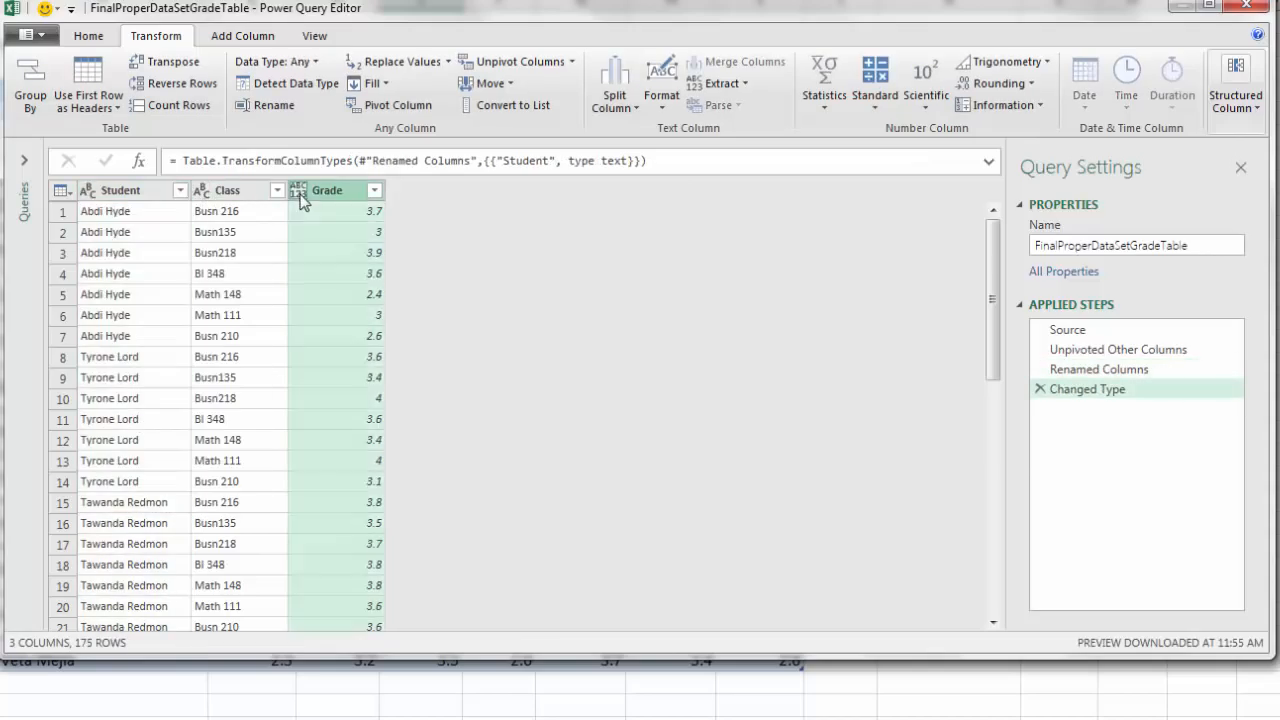
{"action": "left_click", "coordinate": [315, 214]}
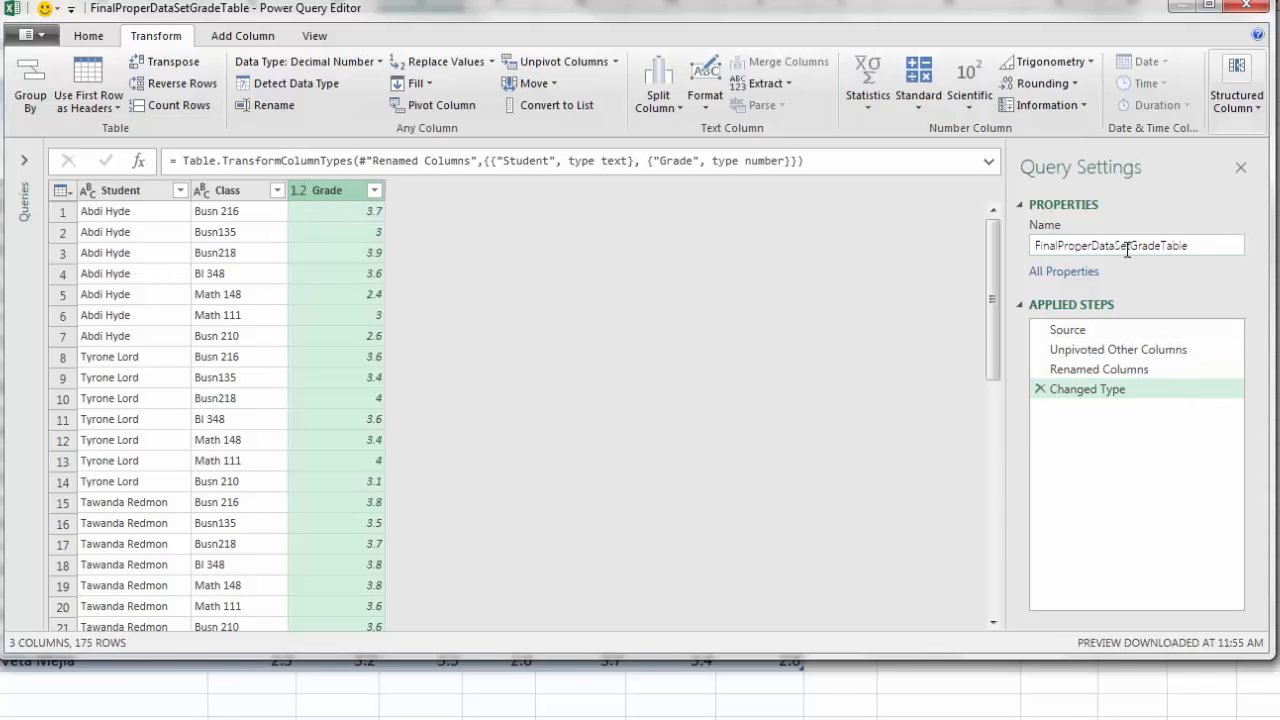
Step: Close and load the query as a table on the existing UnPivot worksheet, starting at cell K4
{"action": "left_click", "coordinate": [100, 36]}
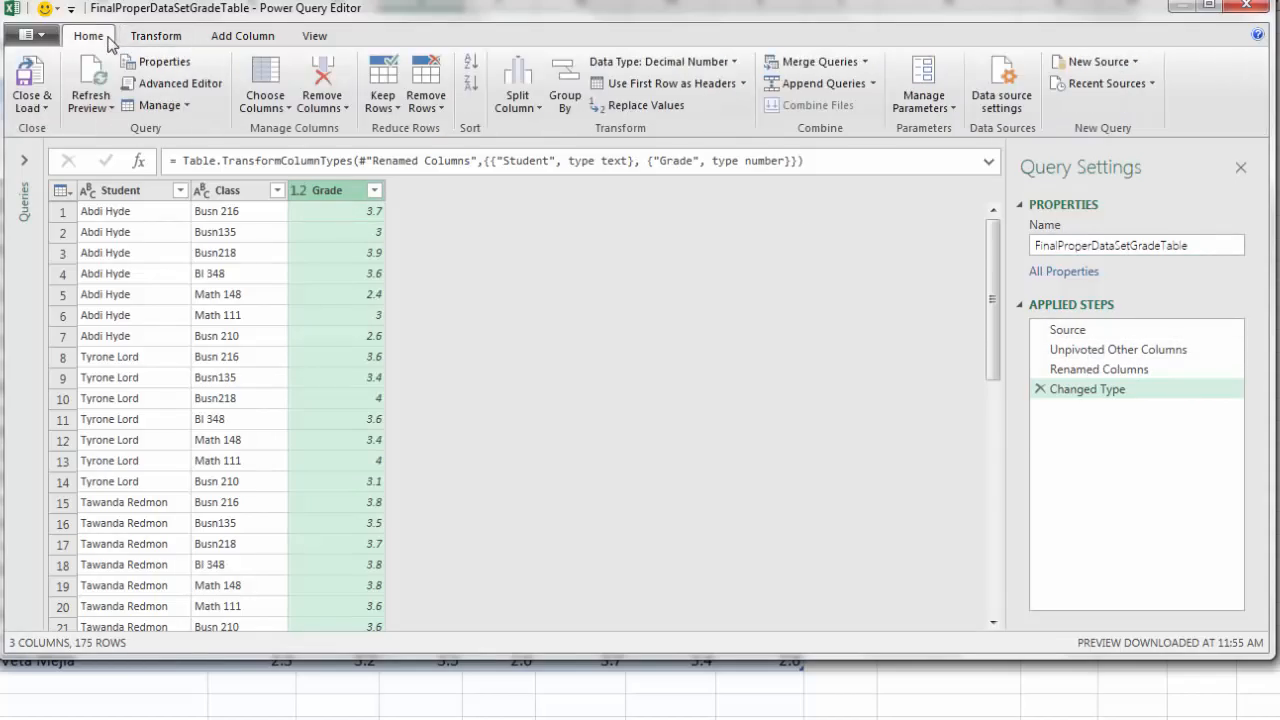
{"action": "left_click", "coordinate": [44, 108]}
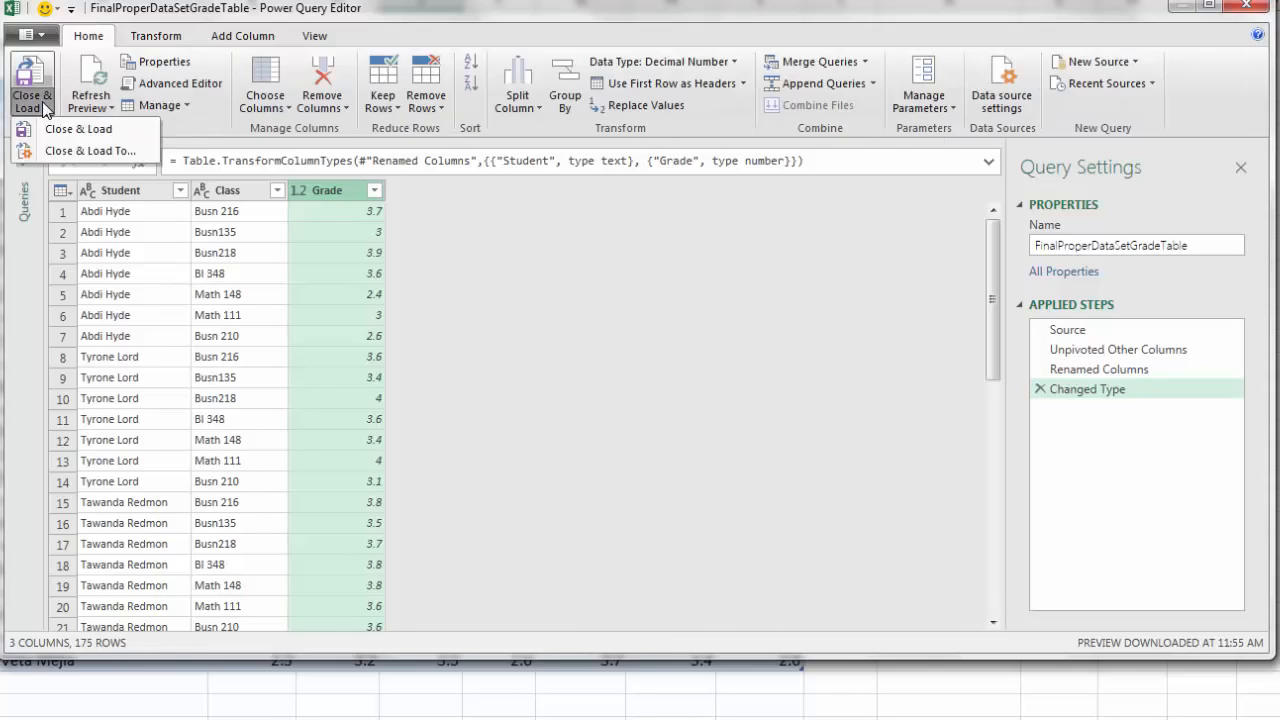
{"action": "left_click", "coordinate": [69, 152]}
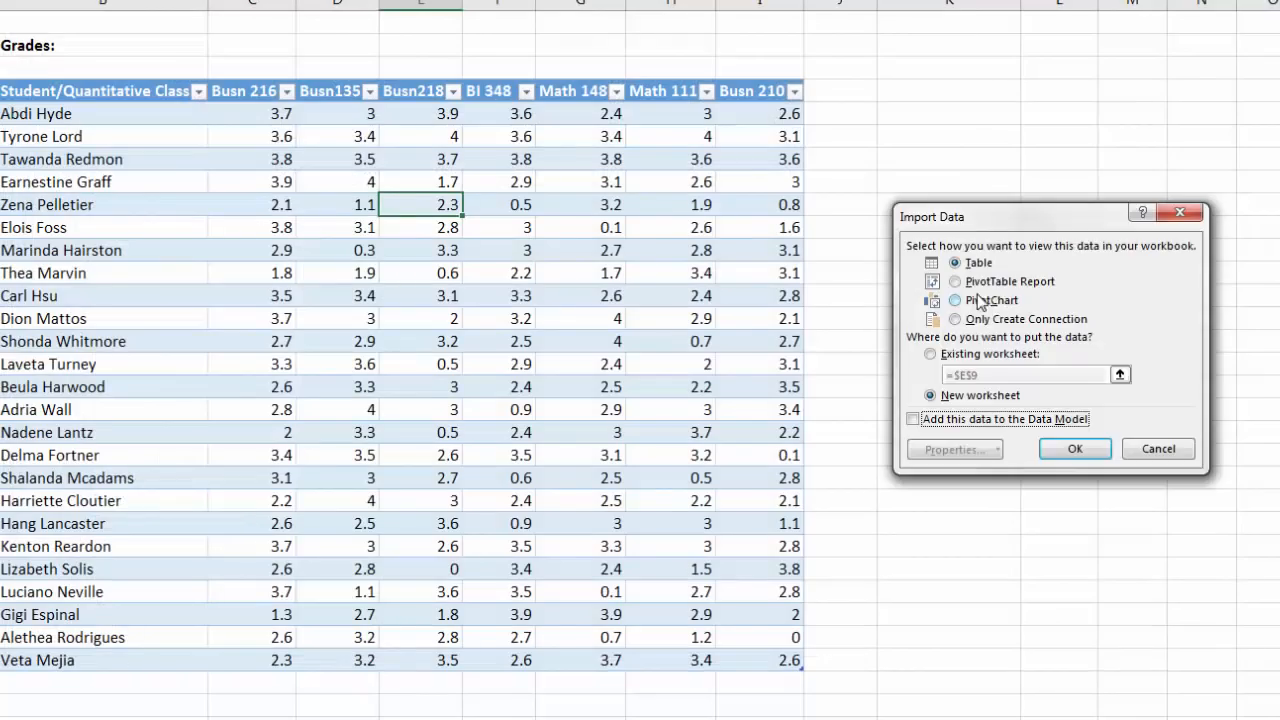
{"action": "left_click", "coordinate": [930, 354]}
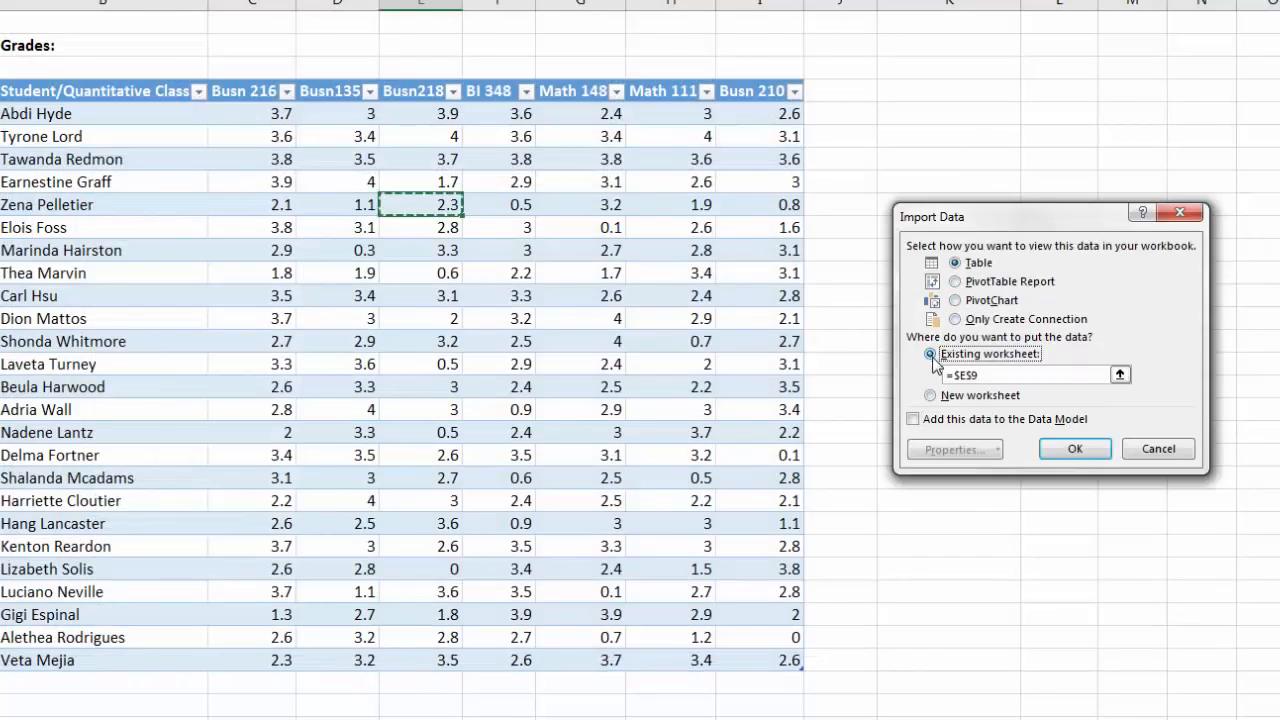
{"action": "left_click", "coordinate": [905, 92]}
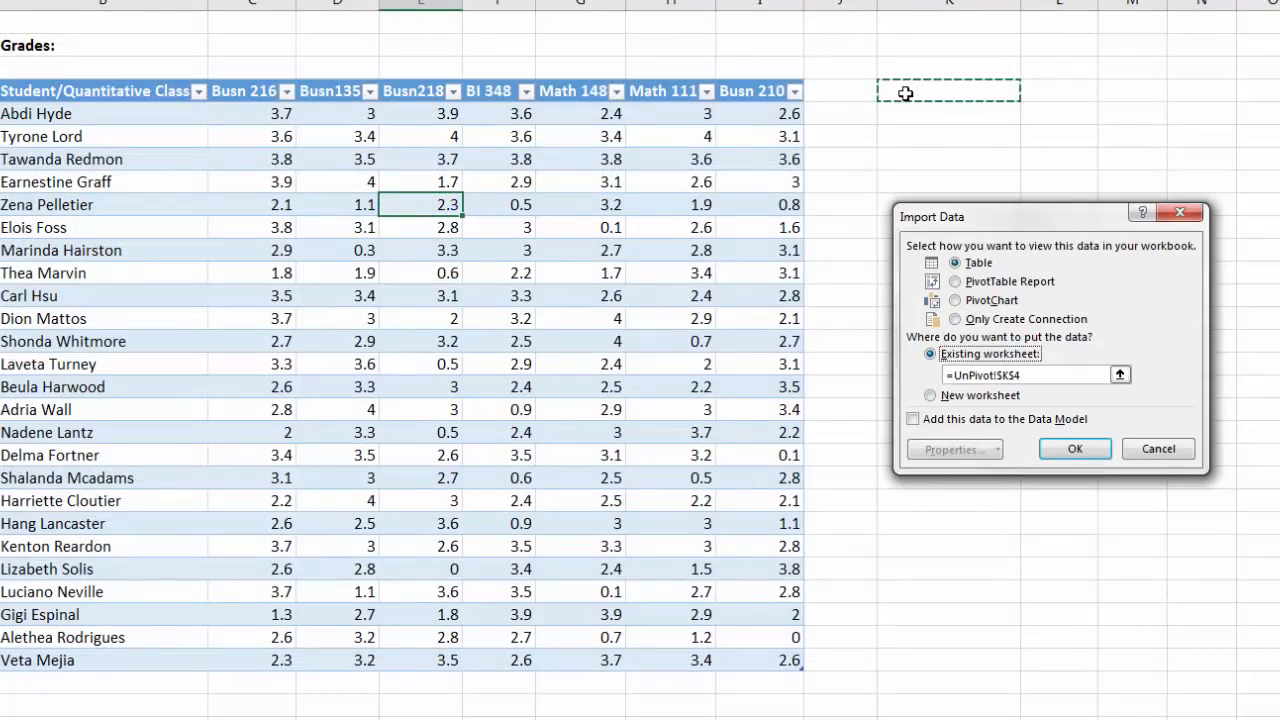
{"action": "left_click", "coordinate": [1074, 449]}
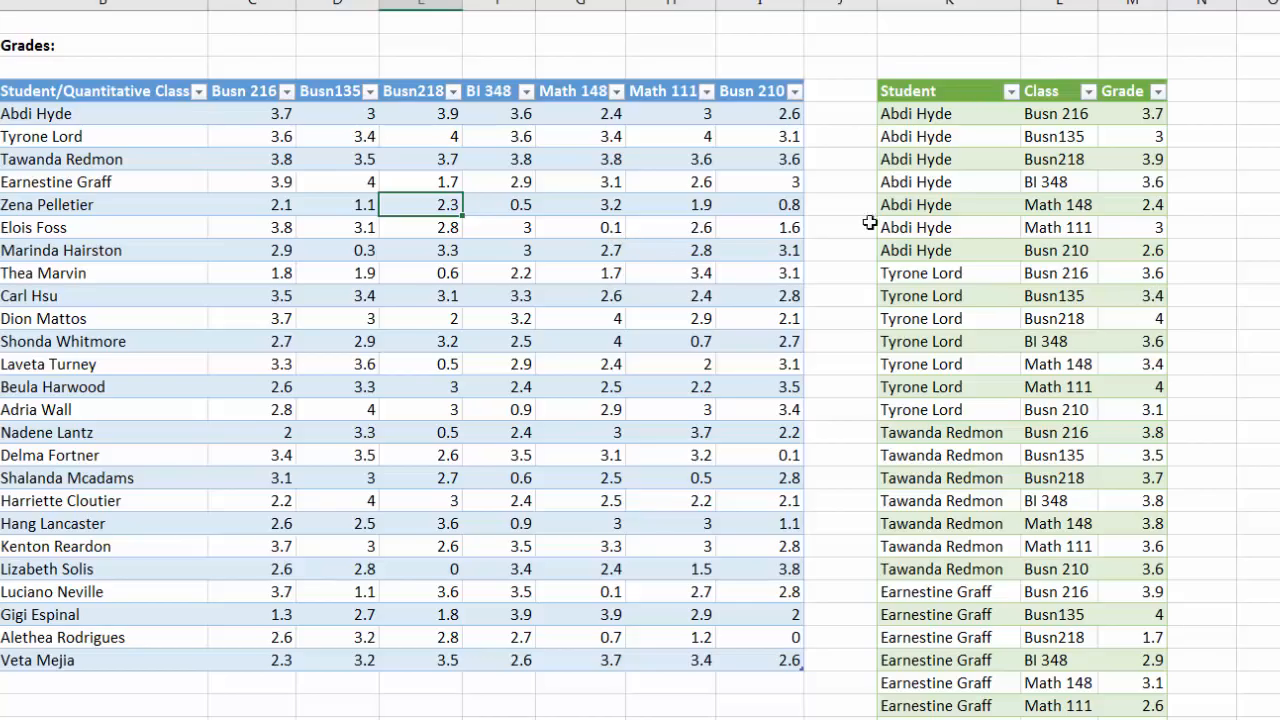
Step: Sort the loaded table by Grade from largest to smallest, and by Class from A to Z
{"action": "left_click", "coordinate": [1157, 93]}
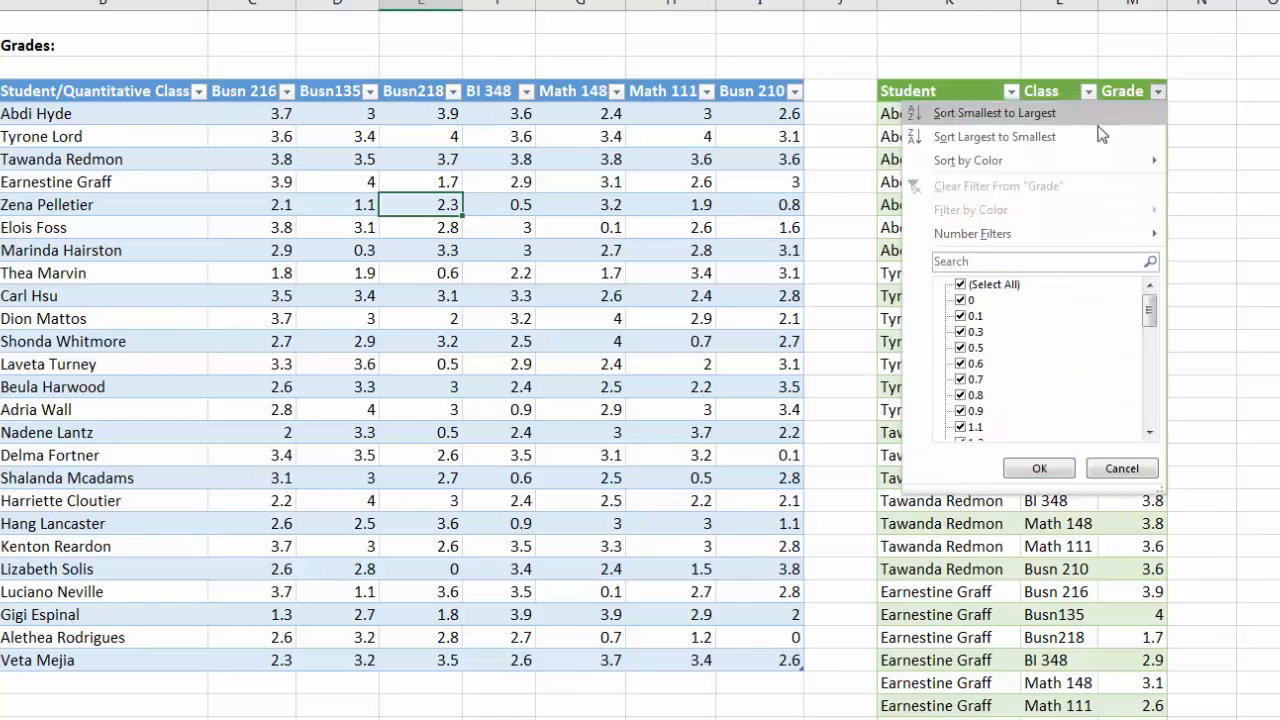
{"action": "left_click", "coordinate": [1096, 137]}
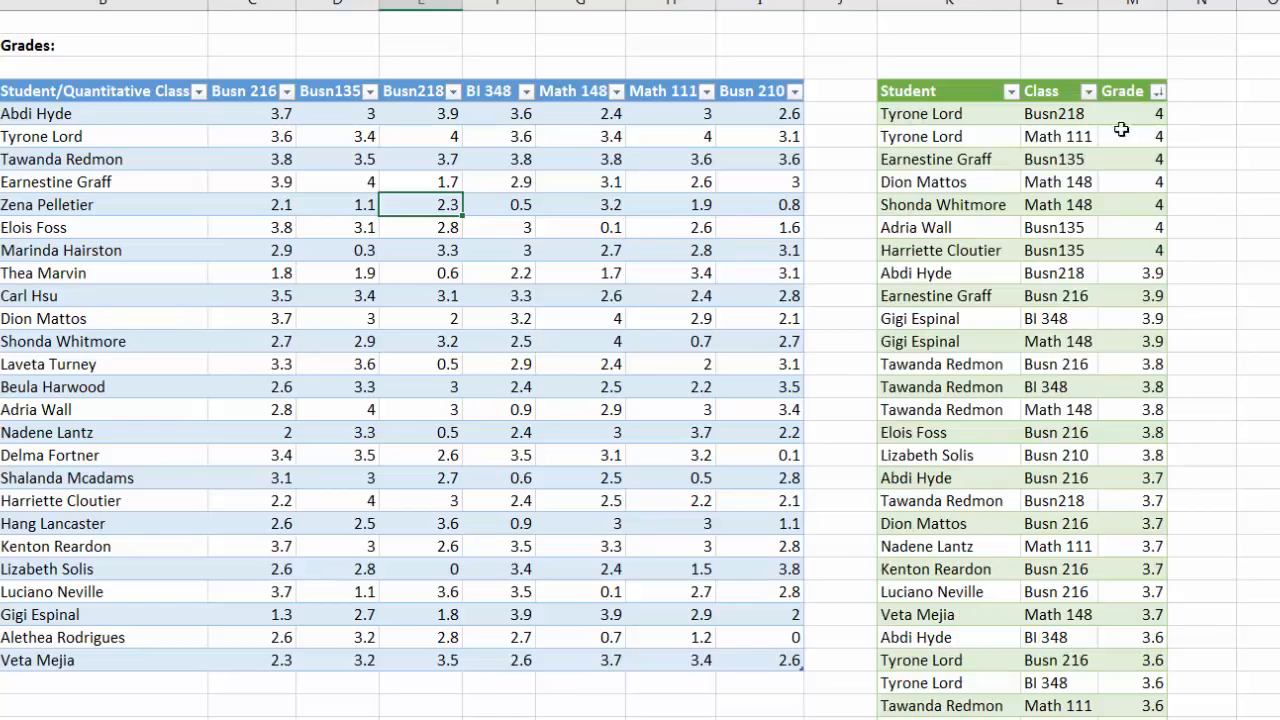
{"action": "left_click", "coordinate": [1088, 92]}
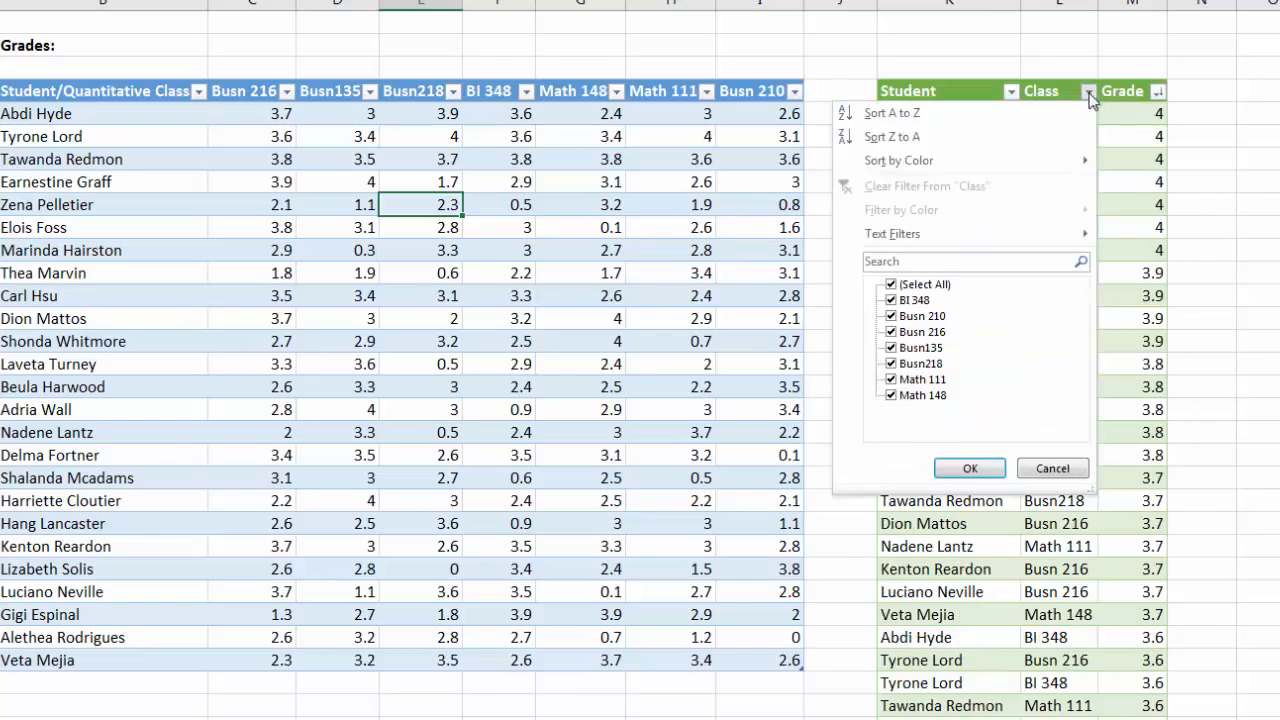
{"action": "left_click", "coordinate": [958, 122]}
Step: Review the sorted grades in the loaded table for BI 348 and the Busn 210 rows beneath them
{"action": "left_click_drag", "start_coordinate": [1031, 110], "coordinate": [1135, 660]}
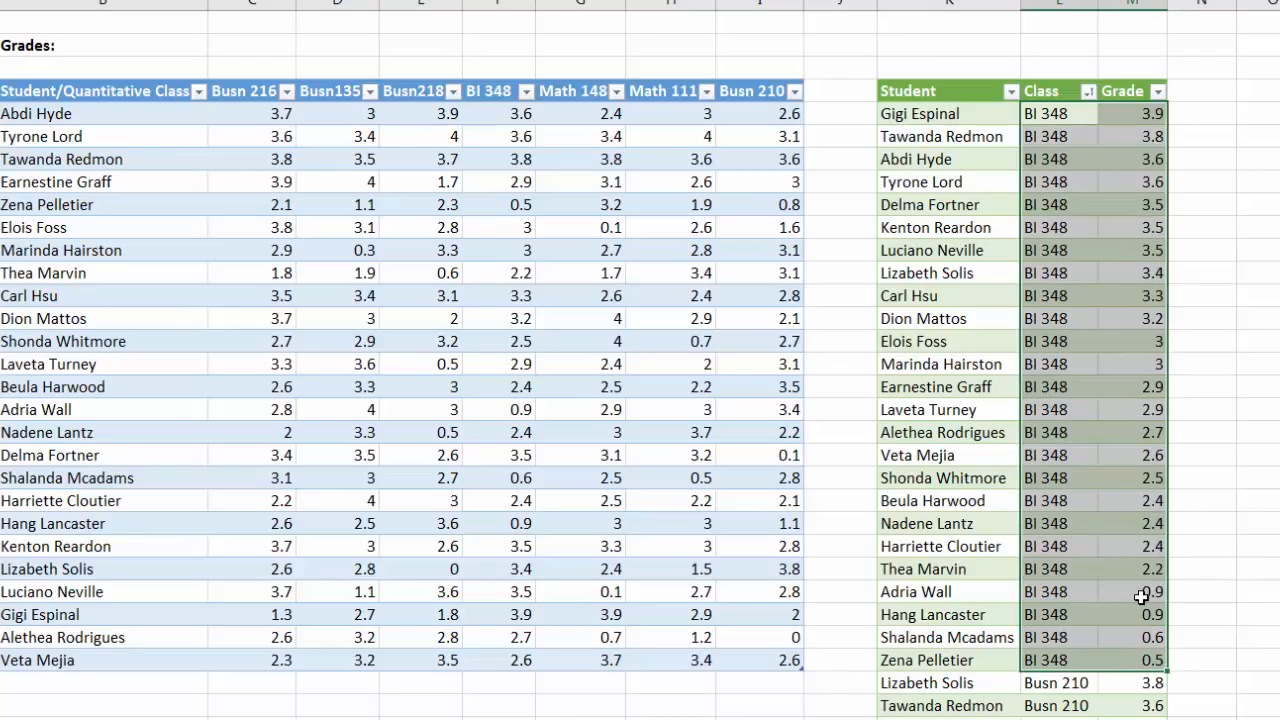
{"action": "scroll", "coordinate": [1097, 594], "scroll_direction": "down", "scroll_amount": 9}
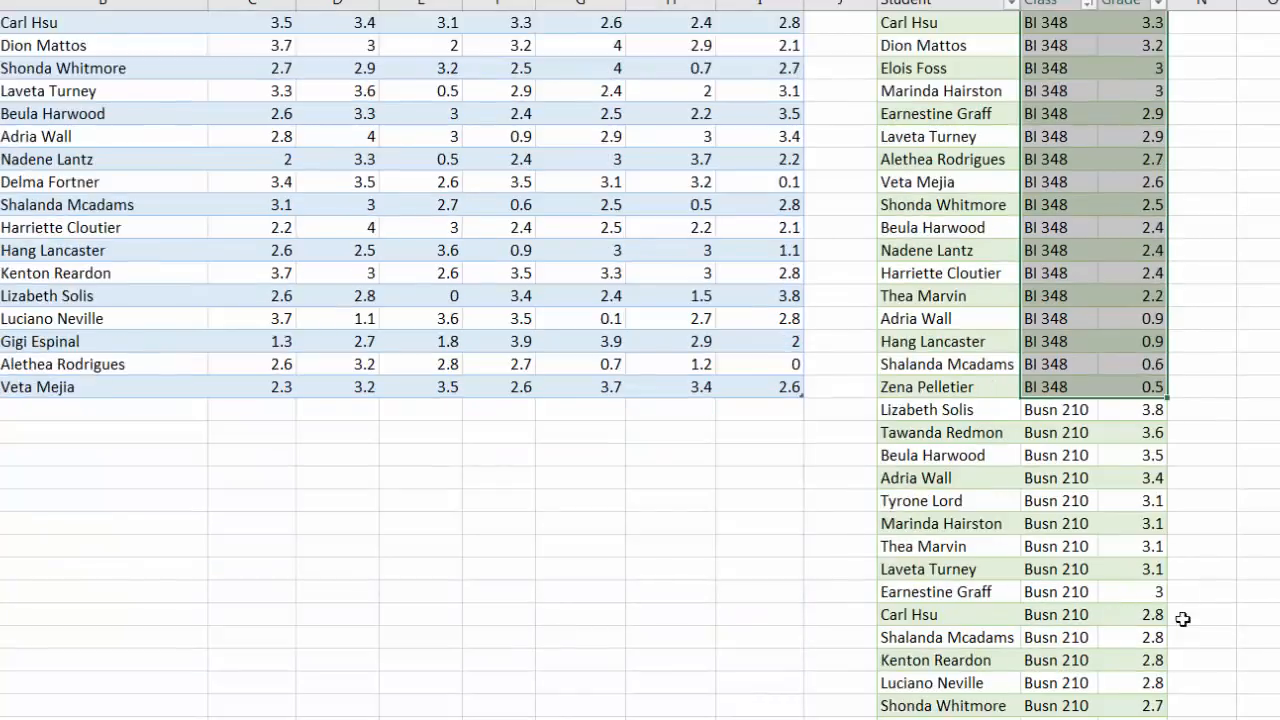
{"action": "left_click_drag", "start_coordinate": [1050, 68], "coordinate": [1134, 411]}
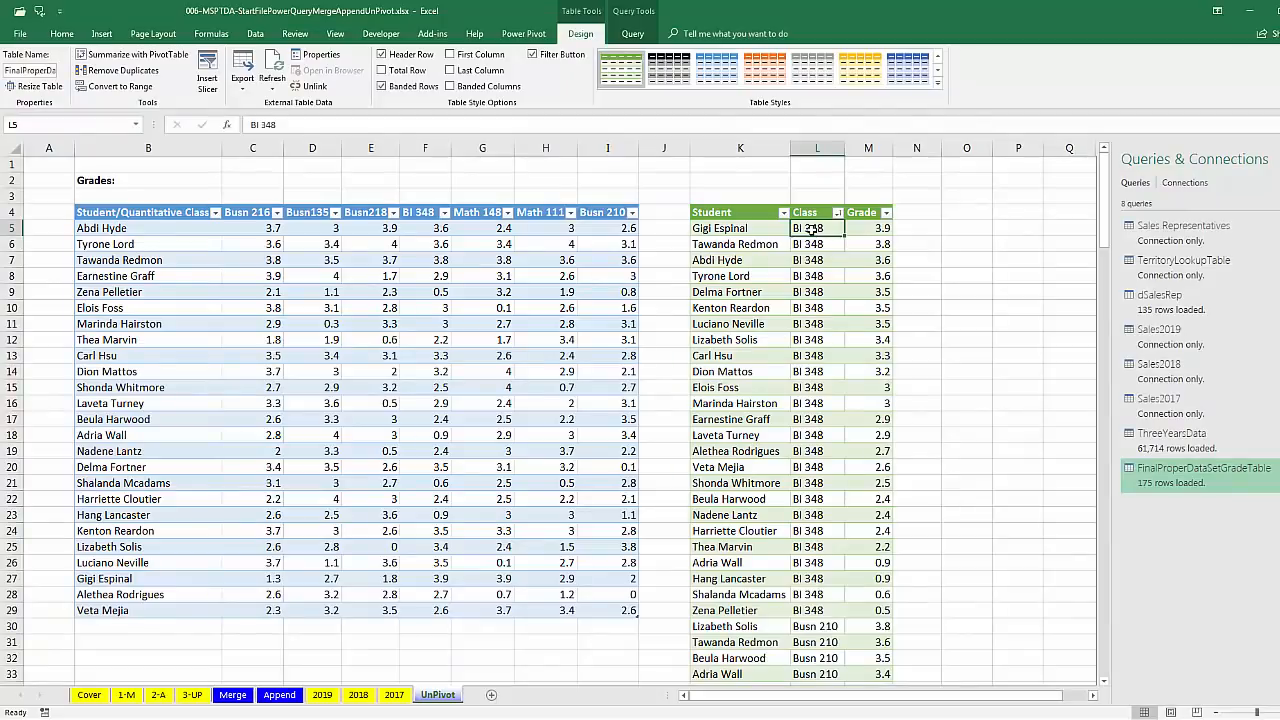
Step: Review the example overview sheets 3-UP, 2-A and 1-M
{"action": "left_click", "coordinate": [193, 695]}
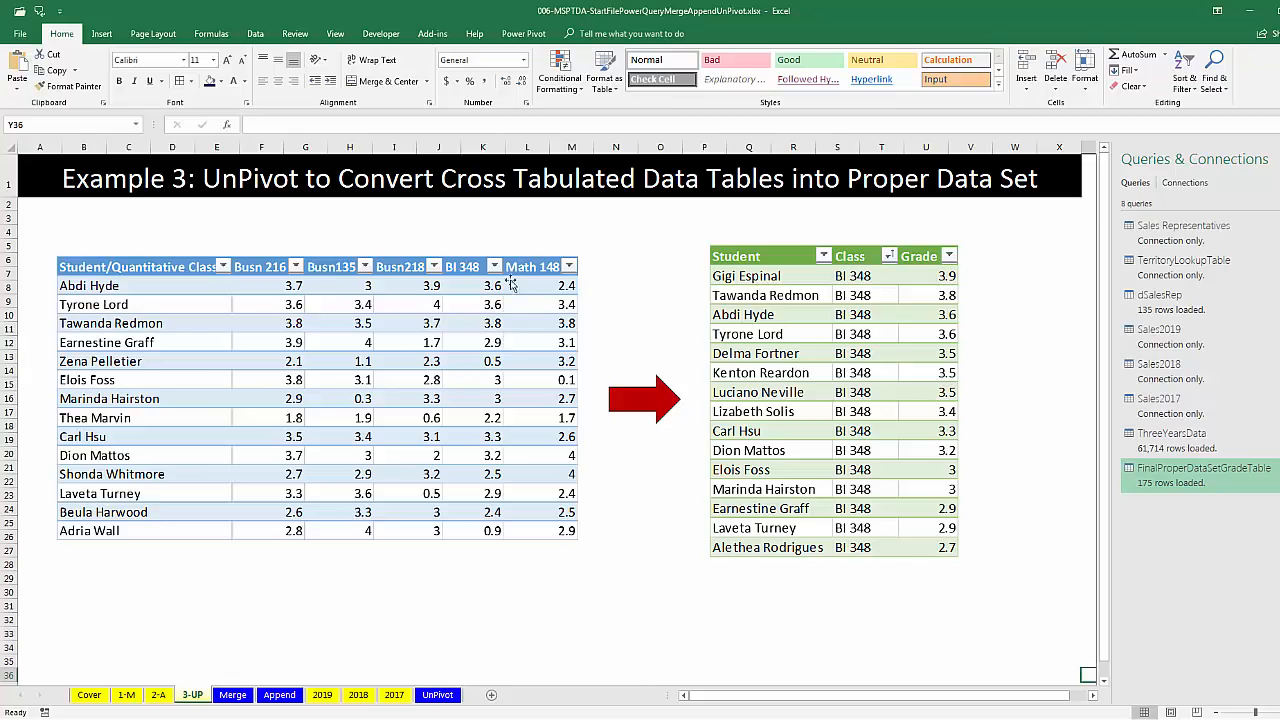
{"action": "left_click", "coordinate": [162, 696]}
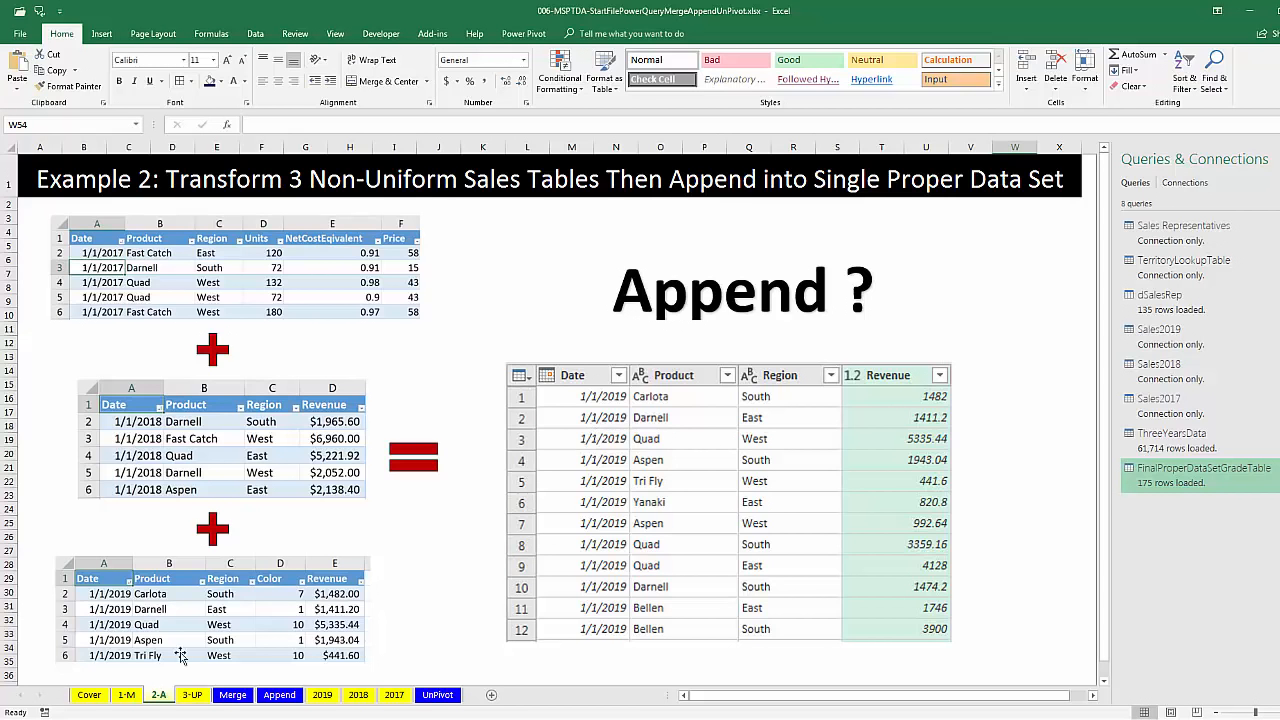
{"action": "left_click", "coordinate": [127, 694]}
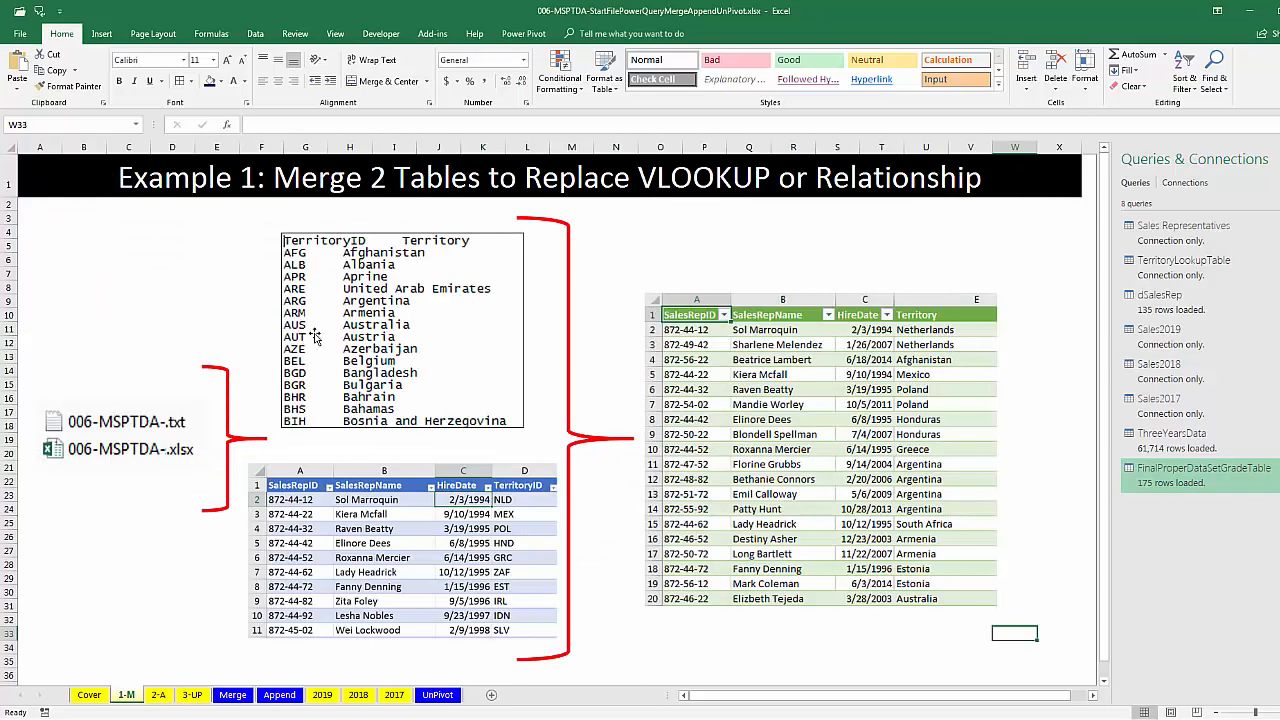